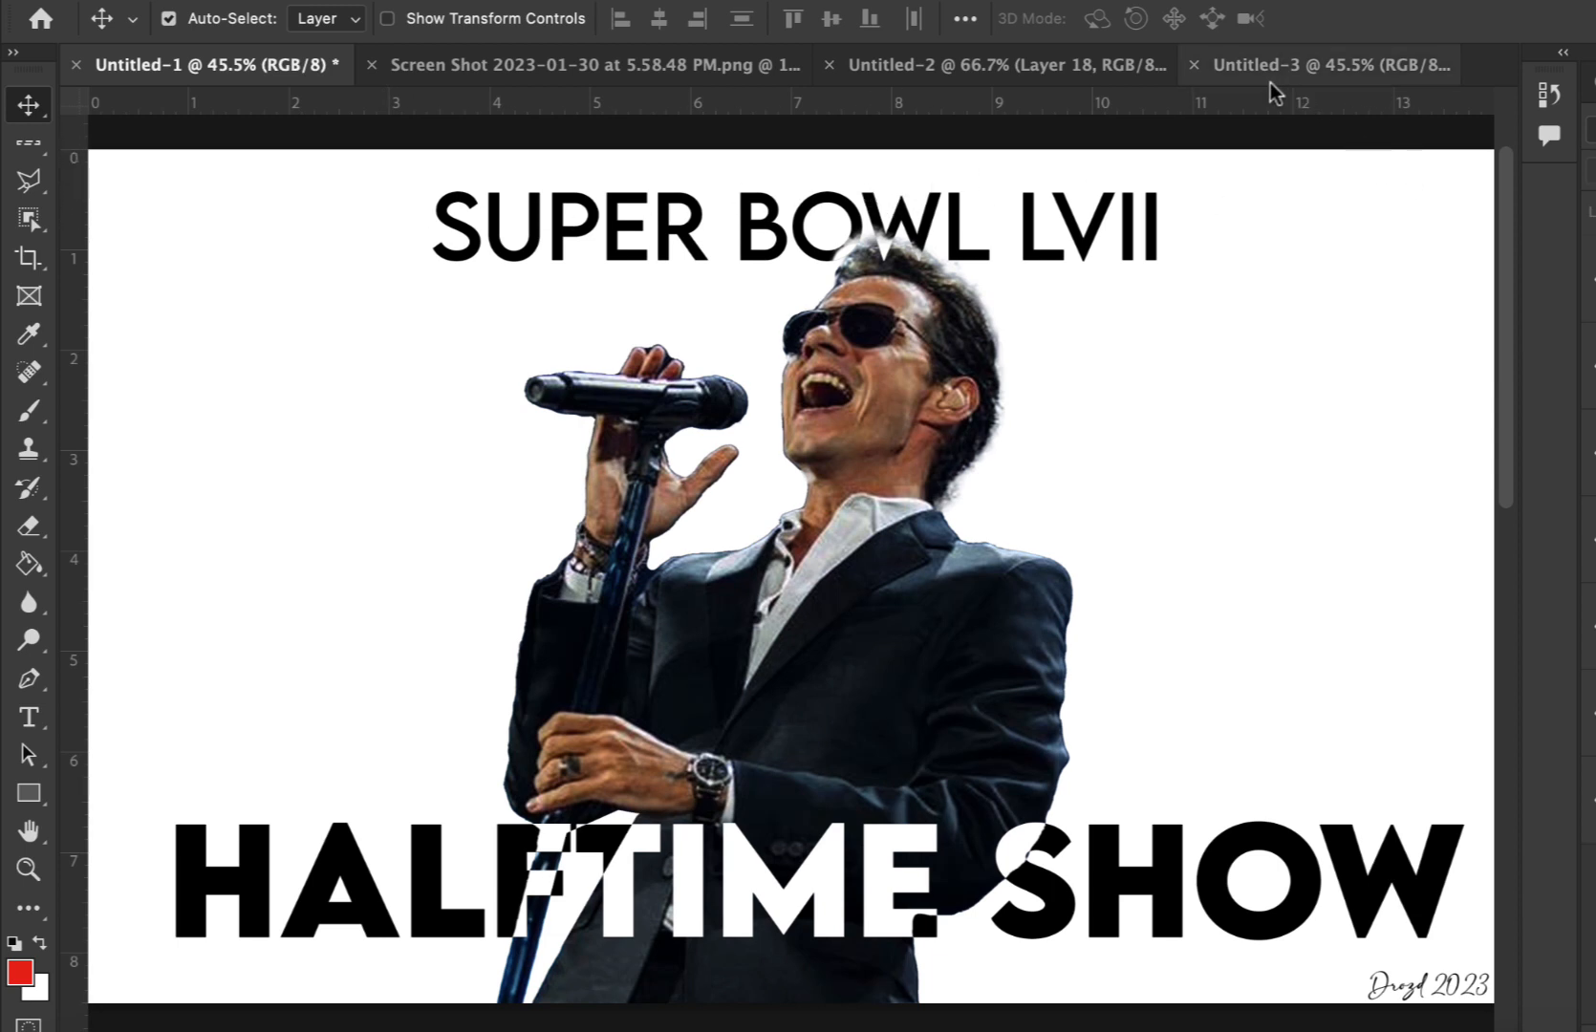
Review the example document's step-by-step screenshots, from the masked cutout to the layer mask on the top HALFTIME SHOW text.
click(1115, 69)
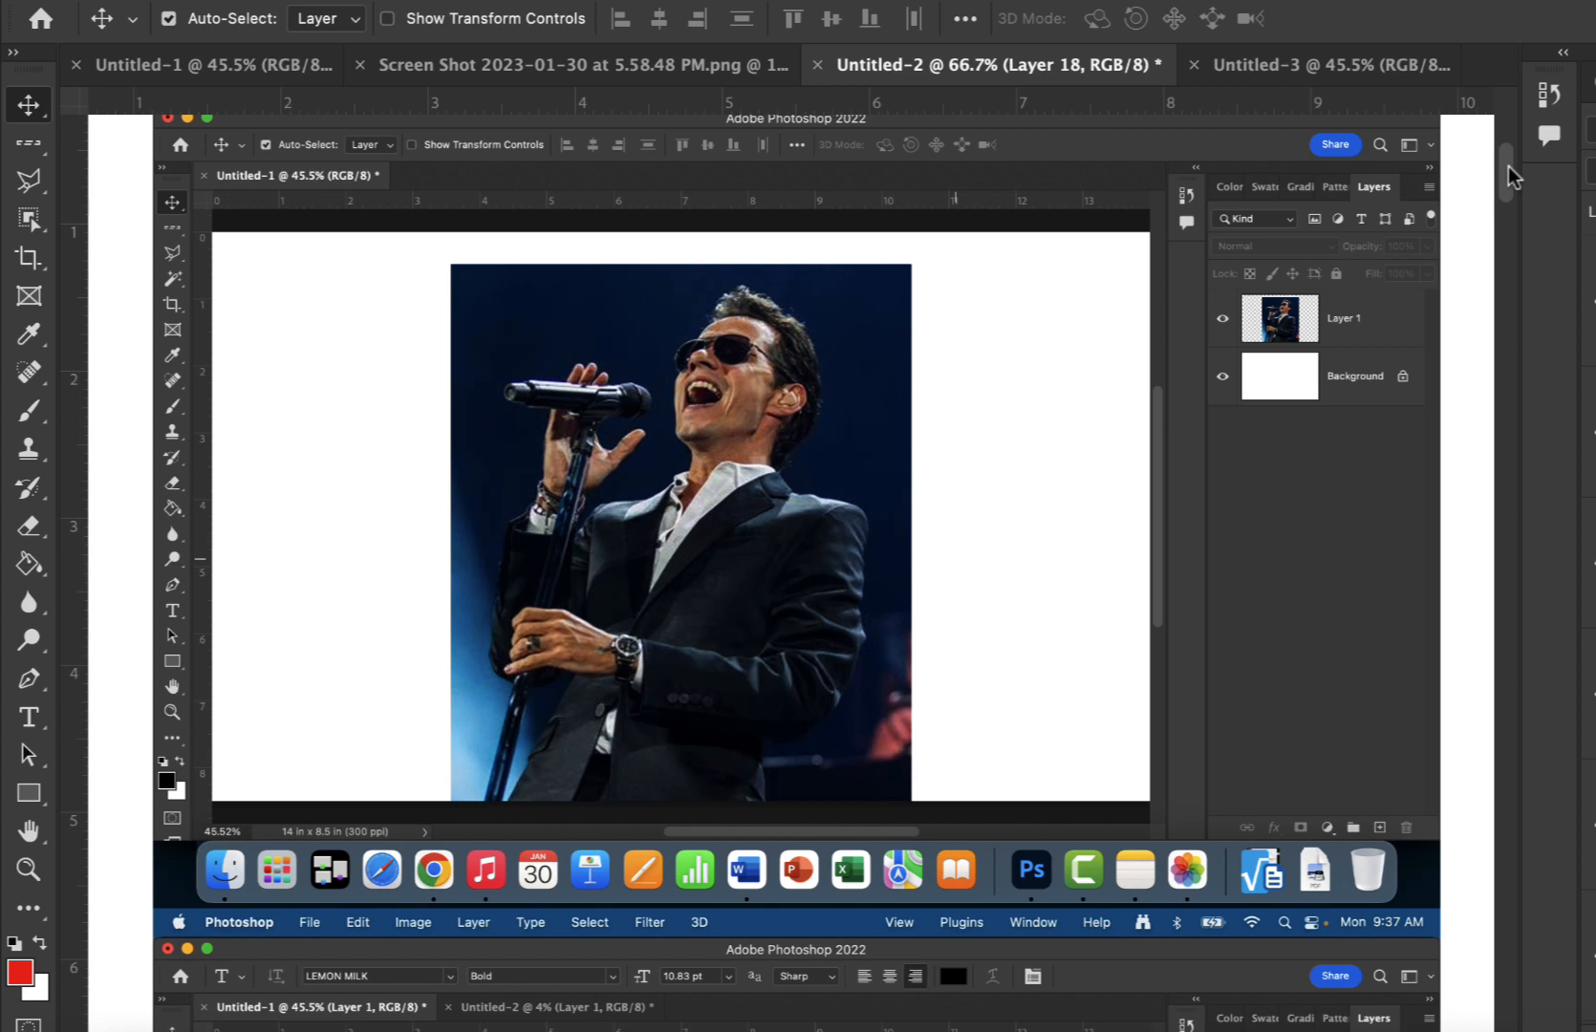
drag(1508, 166, 1507, 213)
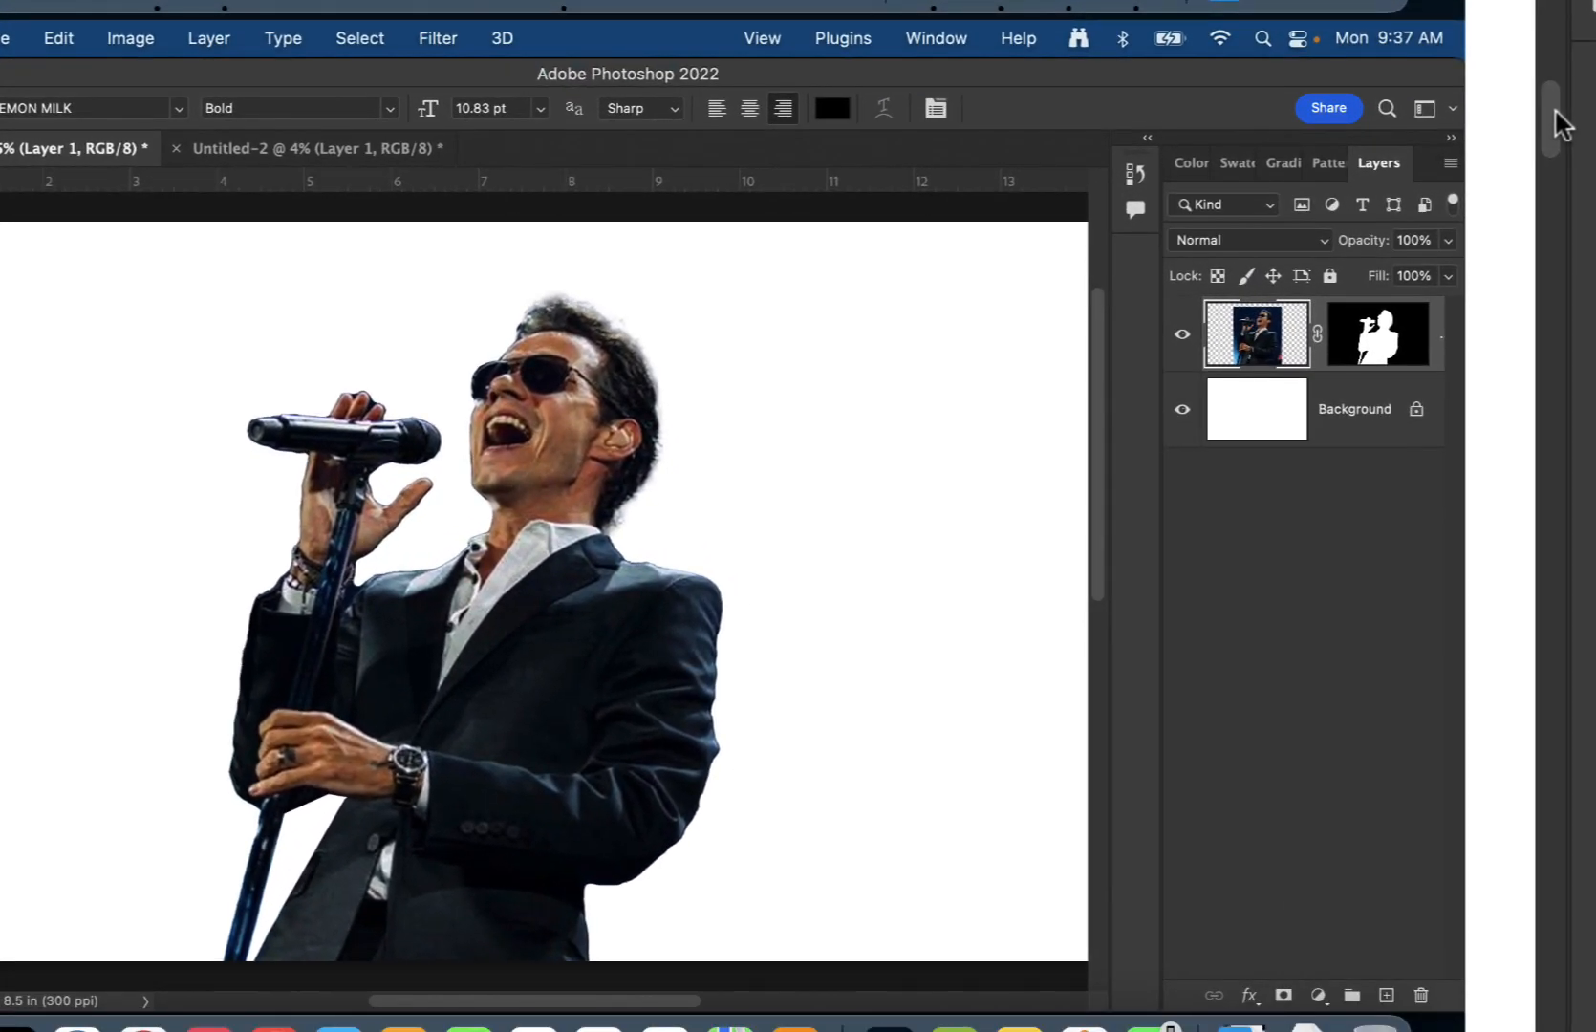
drag(1558, 124, 1557, 200)
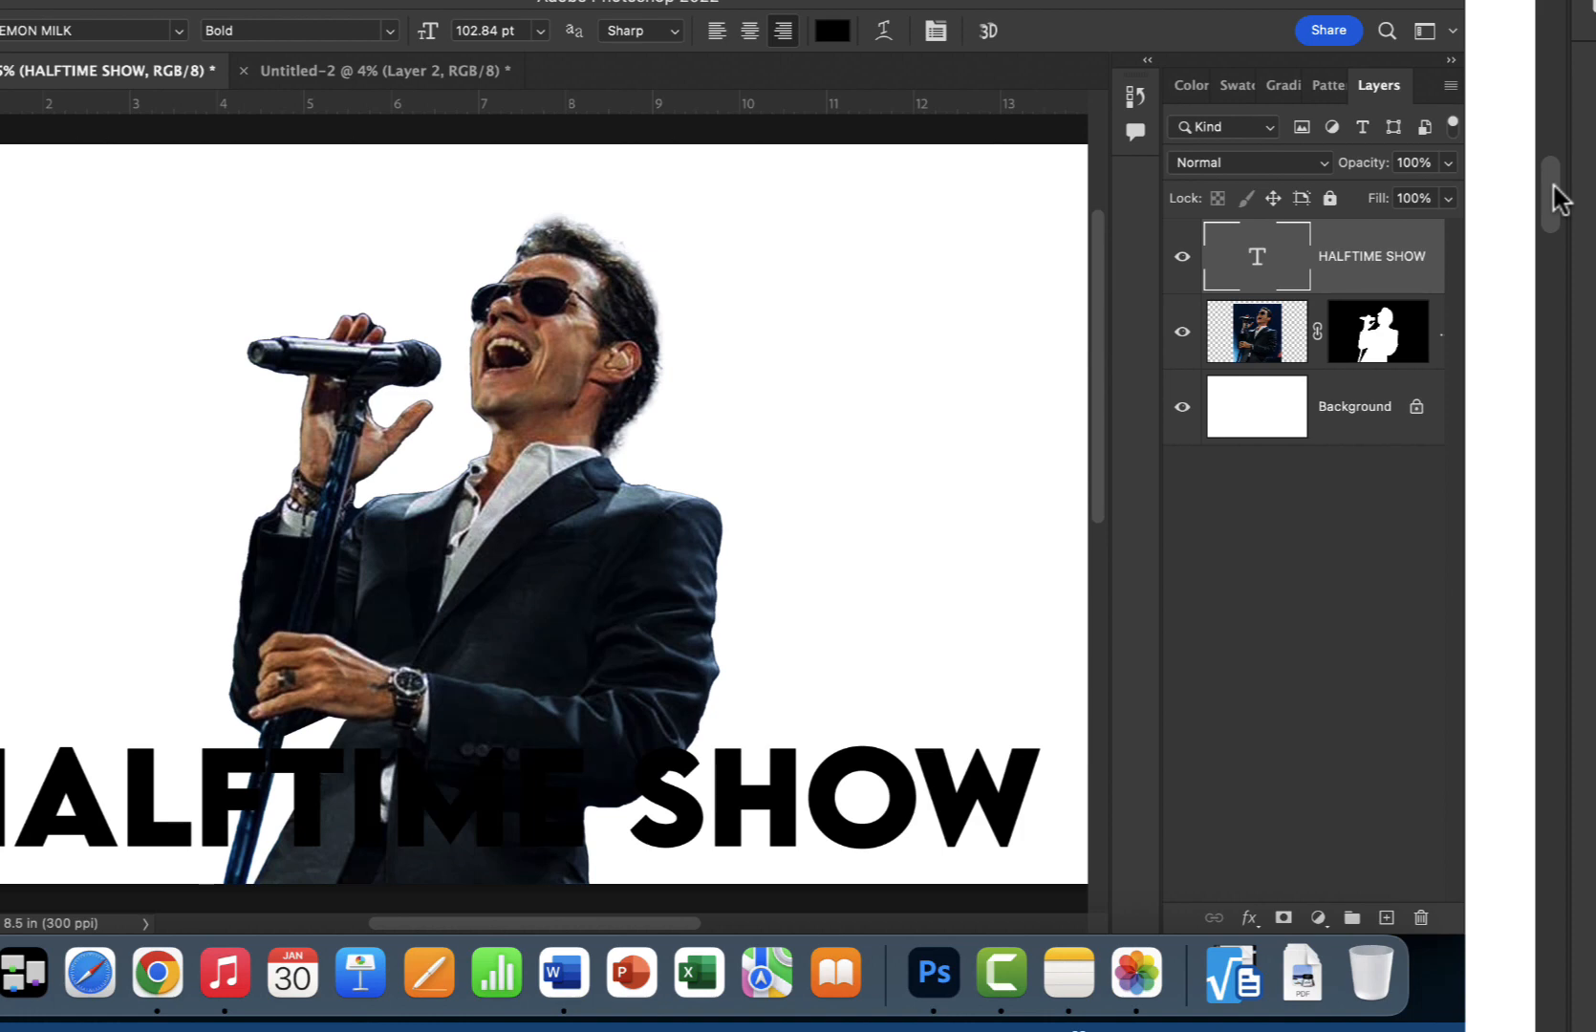
drag(1557, 200, 1562, 268)
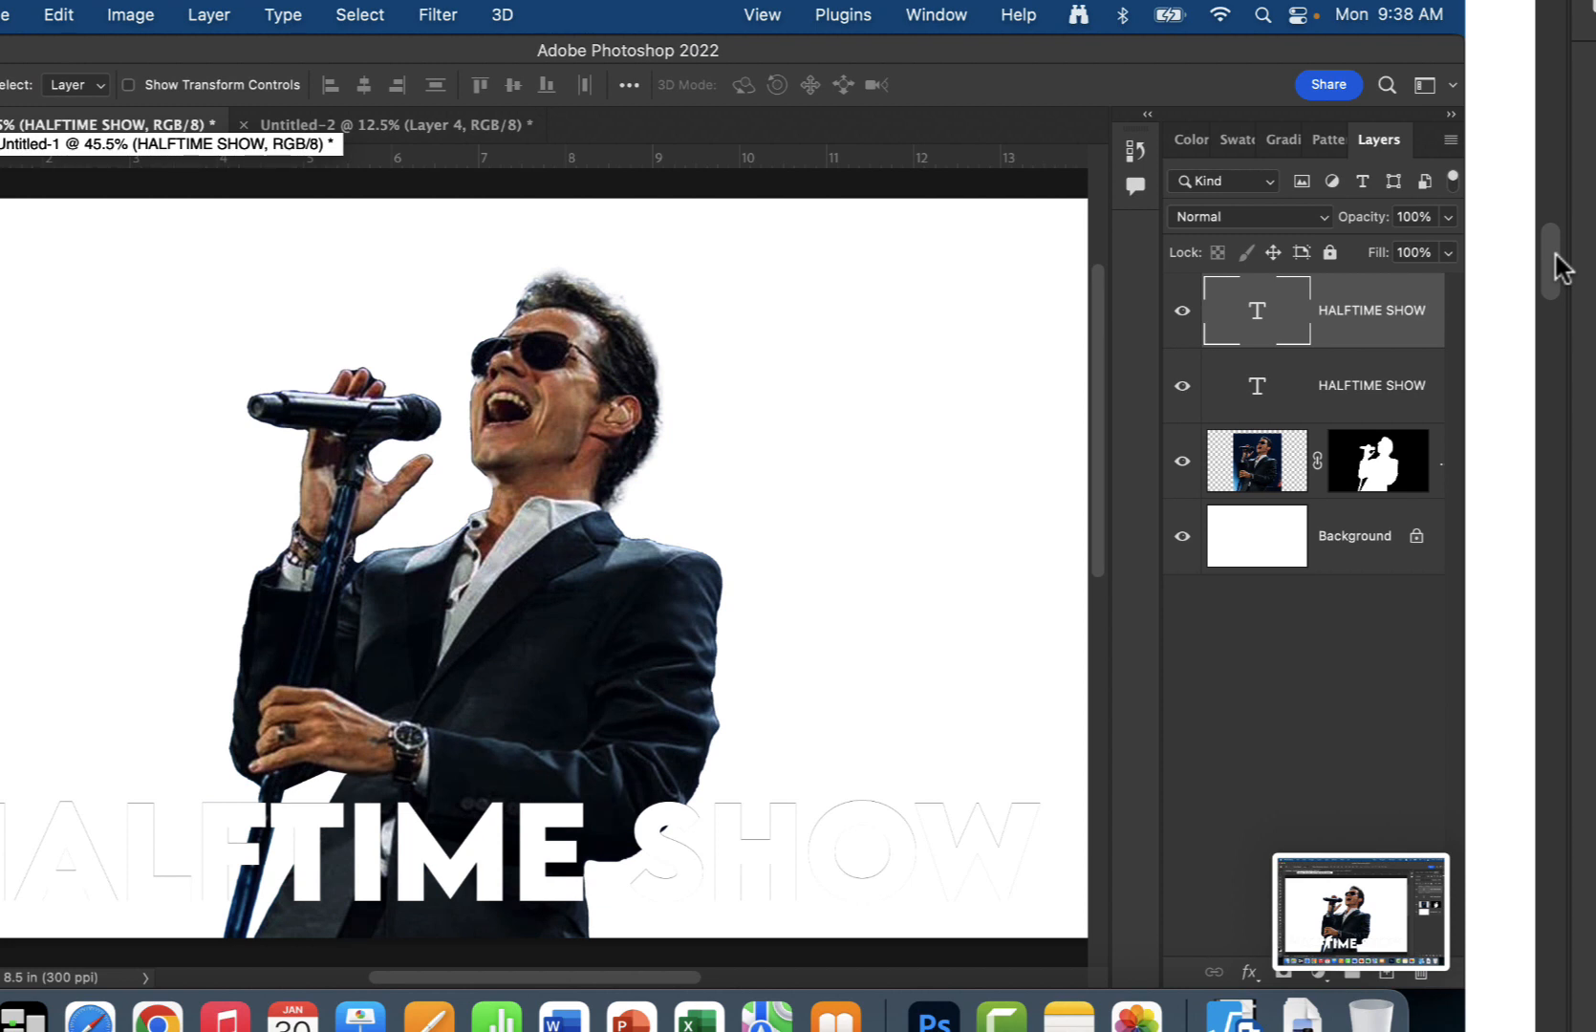
drag(1562, 268, 1562, 273)
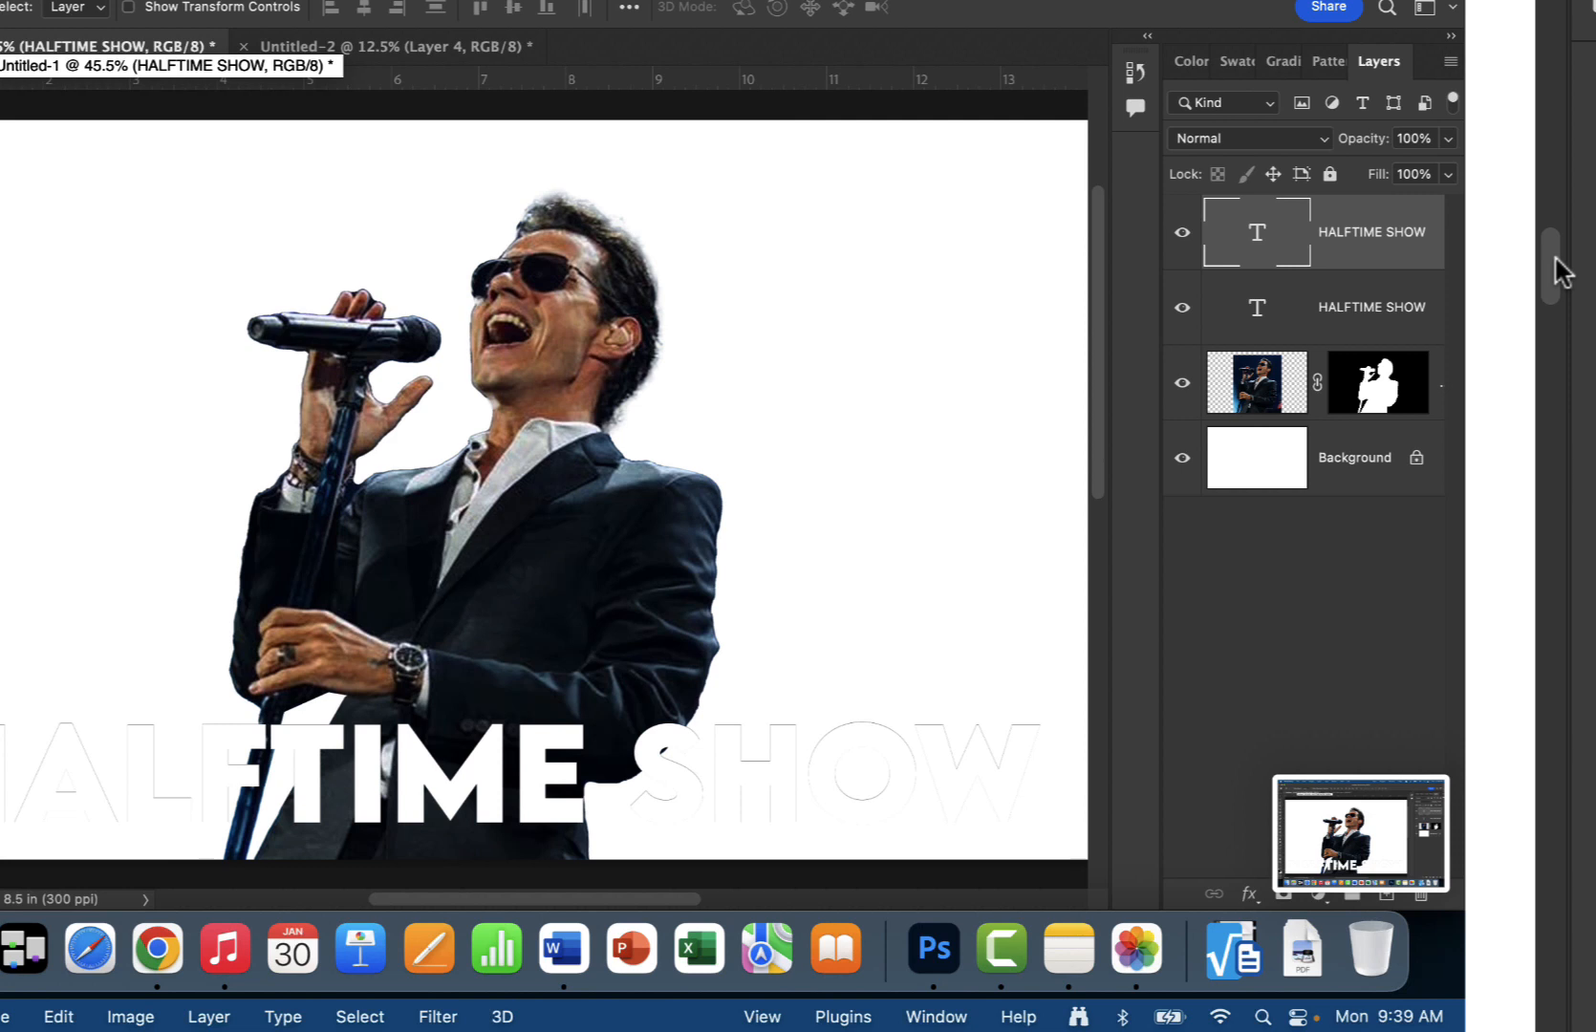
drag(1556, 259, 1562, 346)
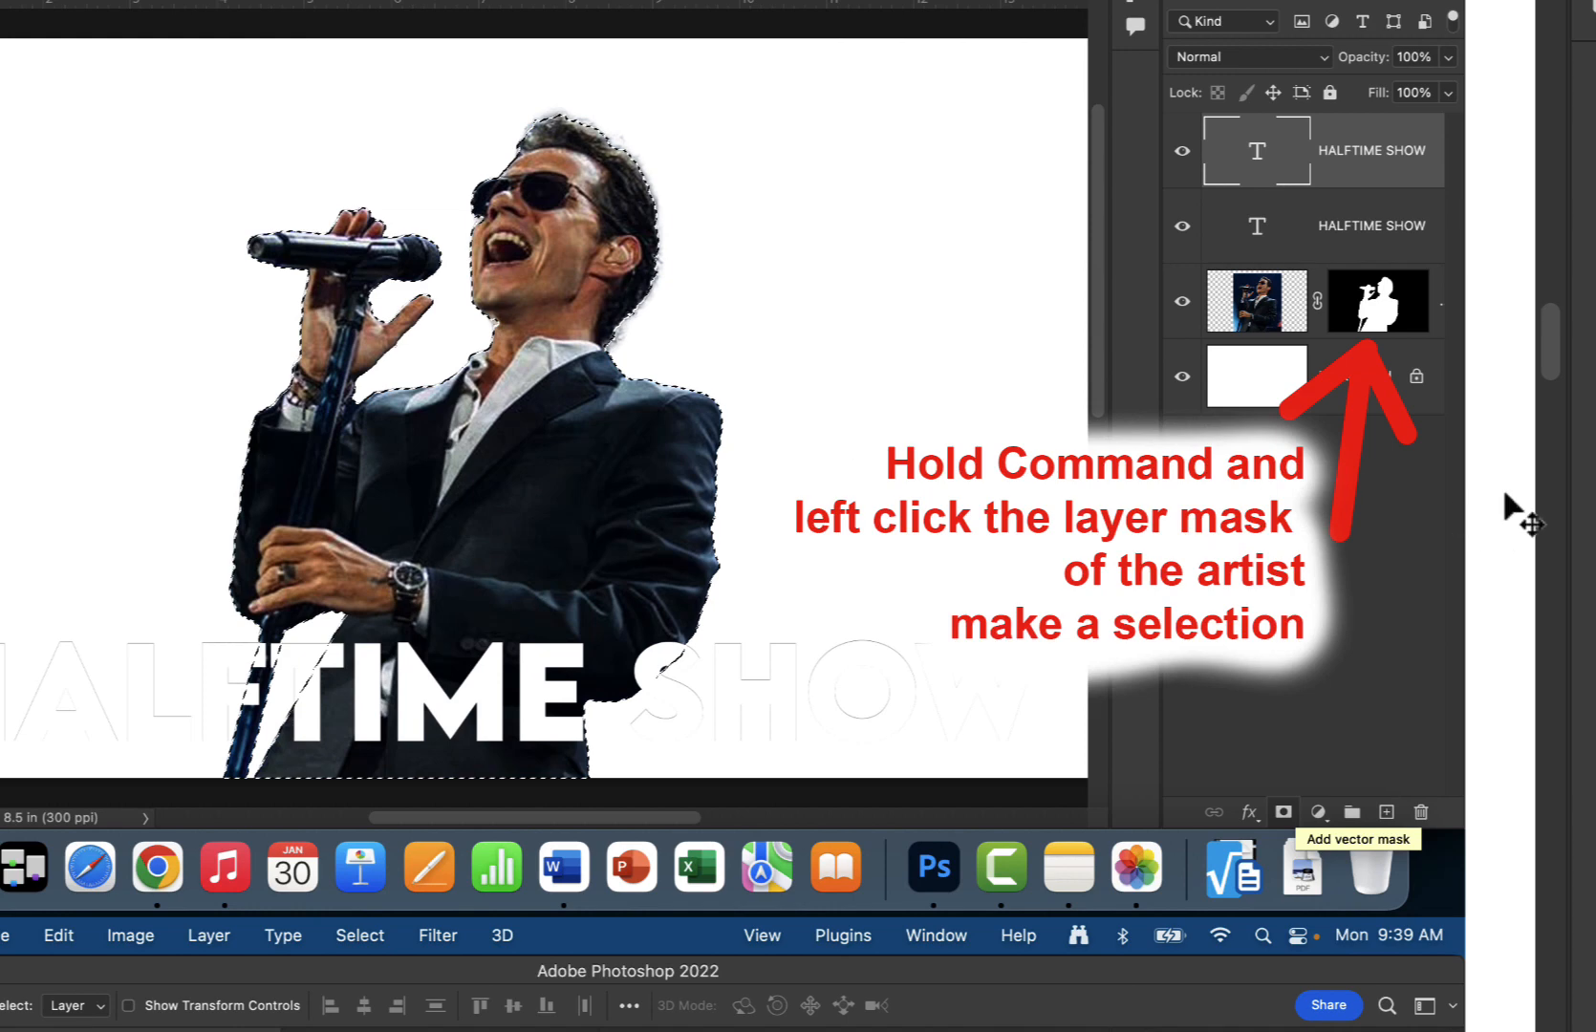
drag(1546, 322, 1547, 394)
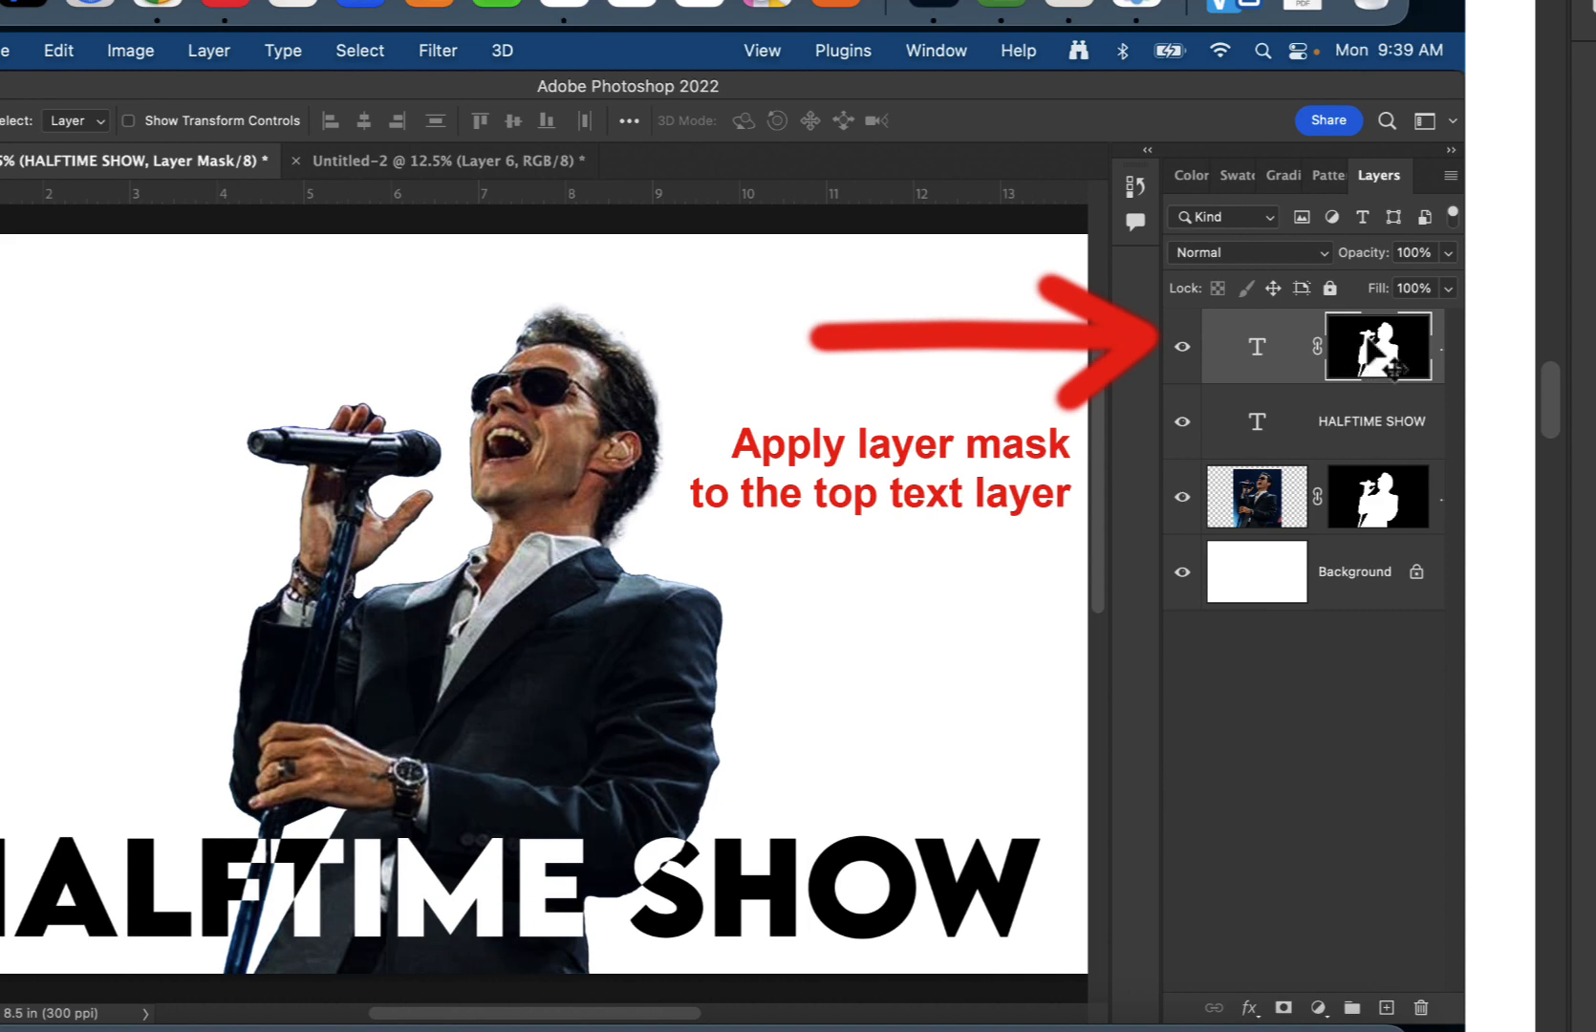
drag(1541, 386, 1545, 466)
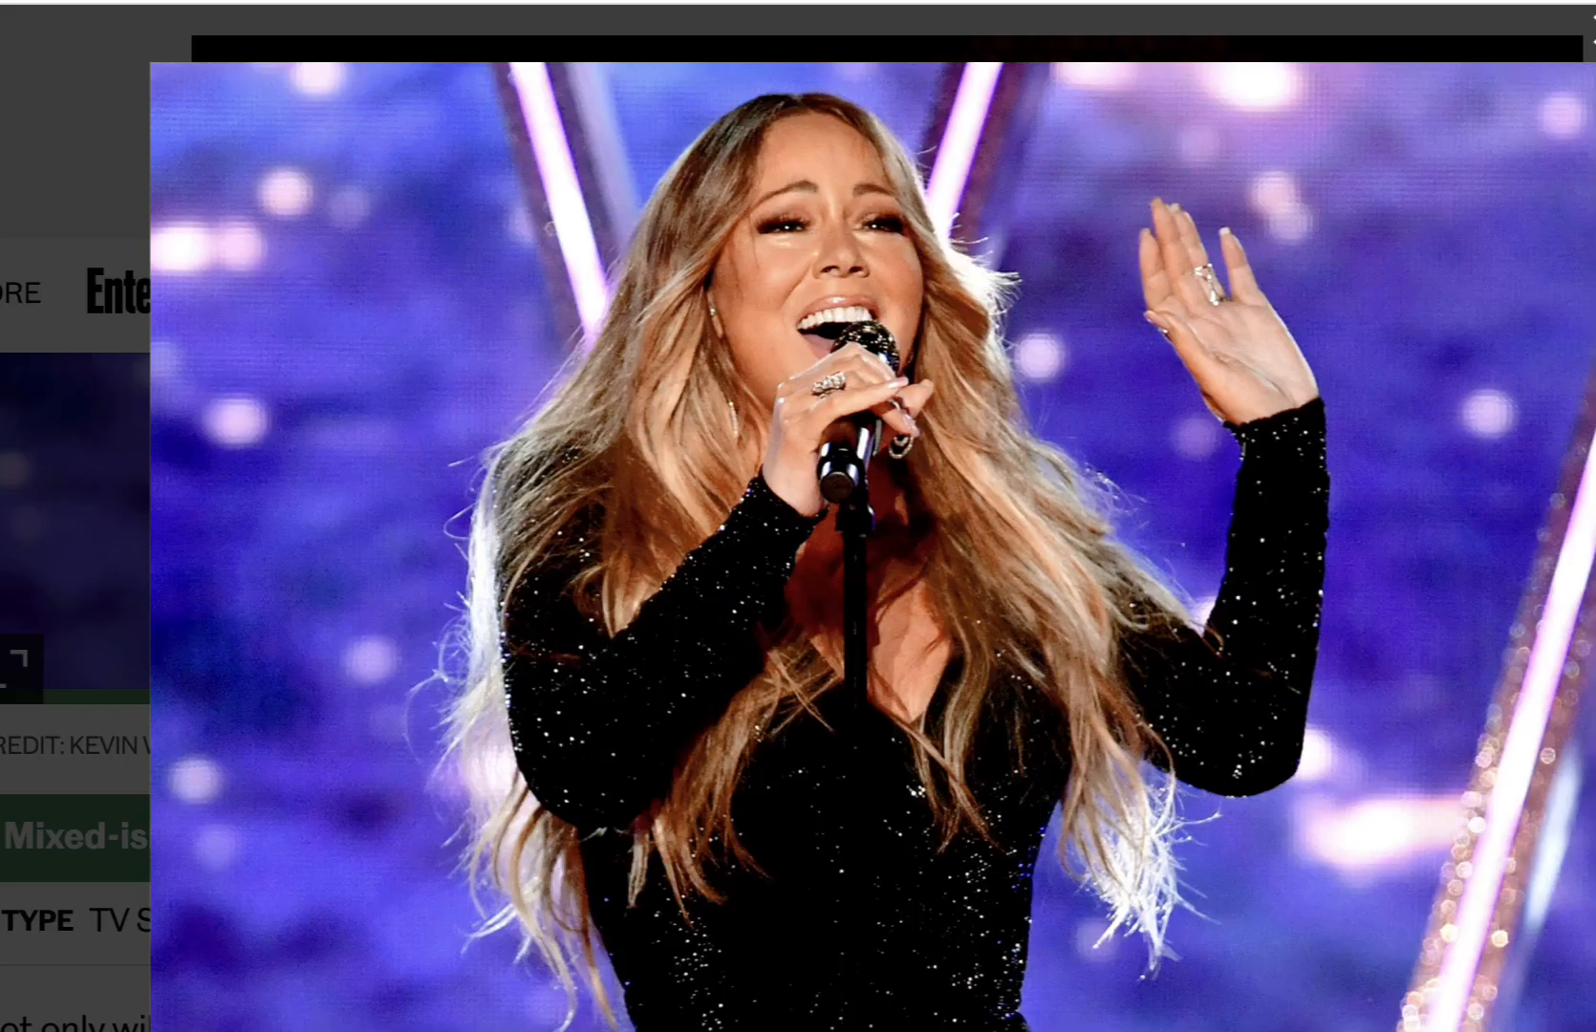
Copy the female singer's photo from the web page and paste it into the blank Untitled-3 document.
right_click(881, 442)
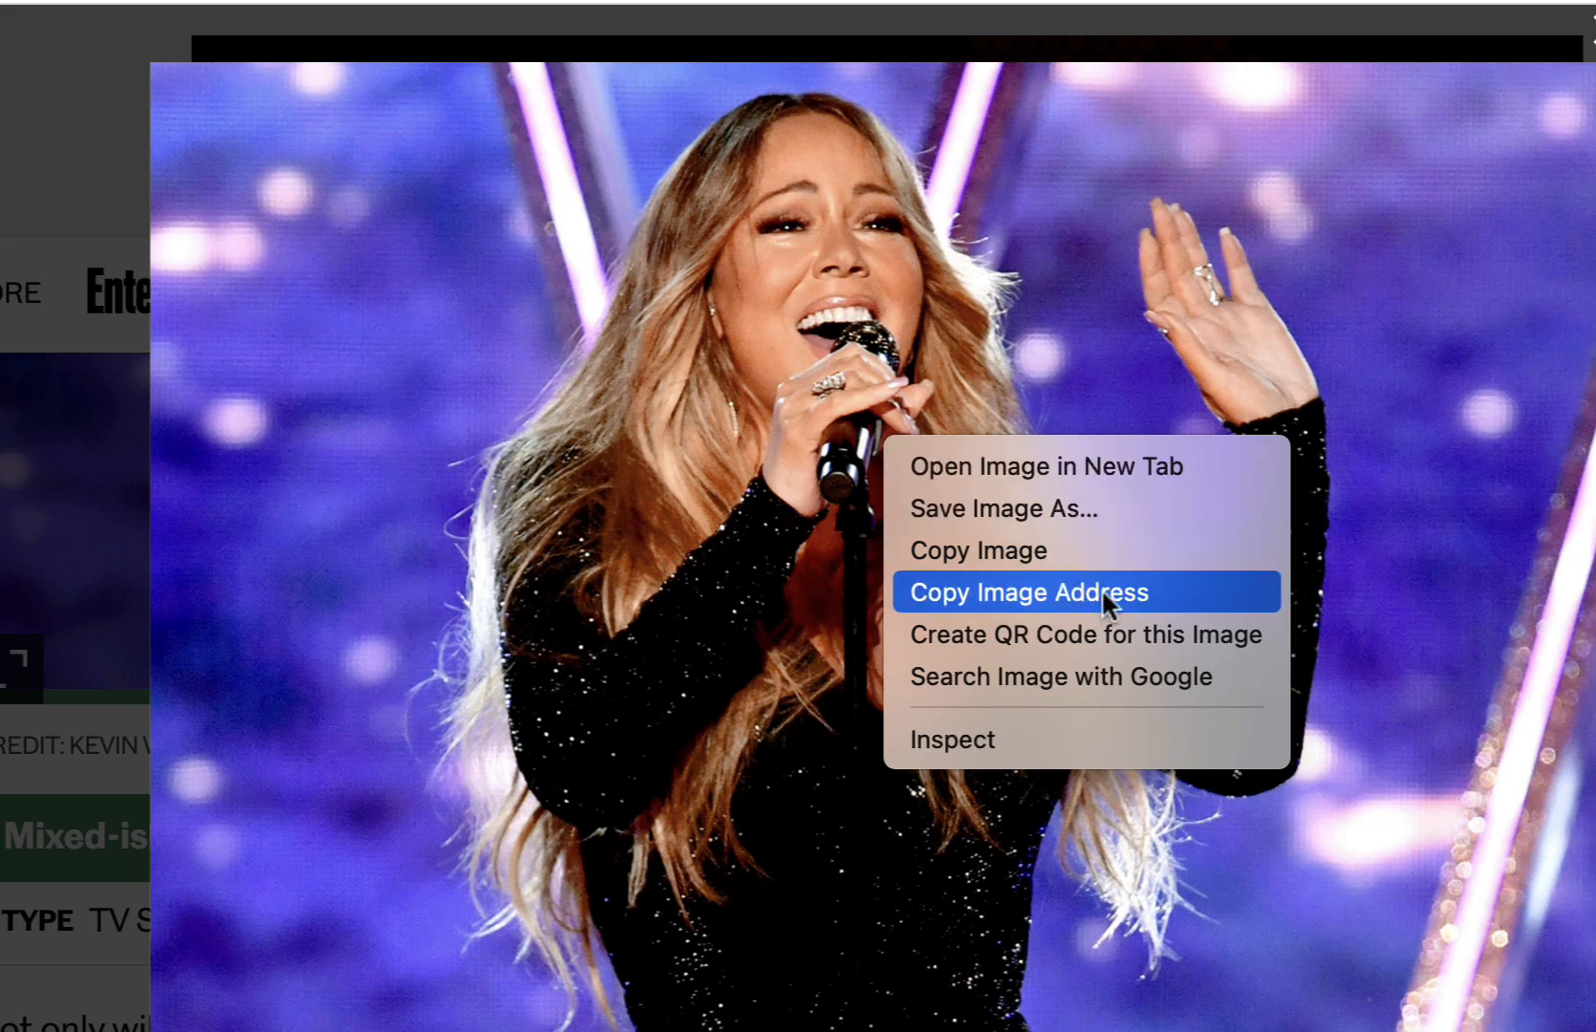
click(1107, 553)
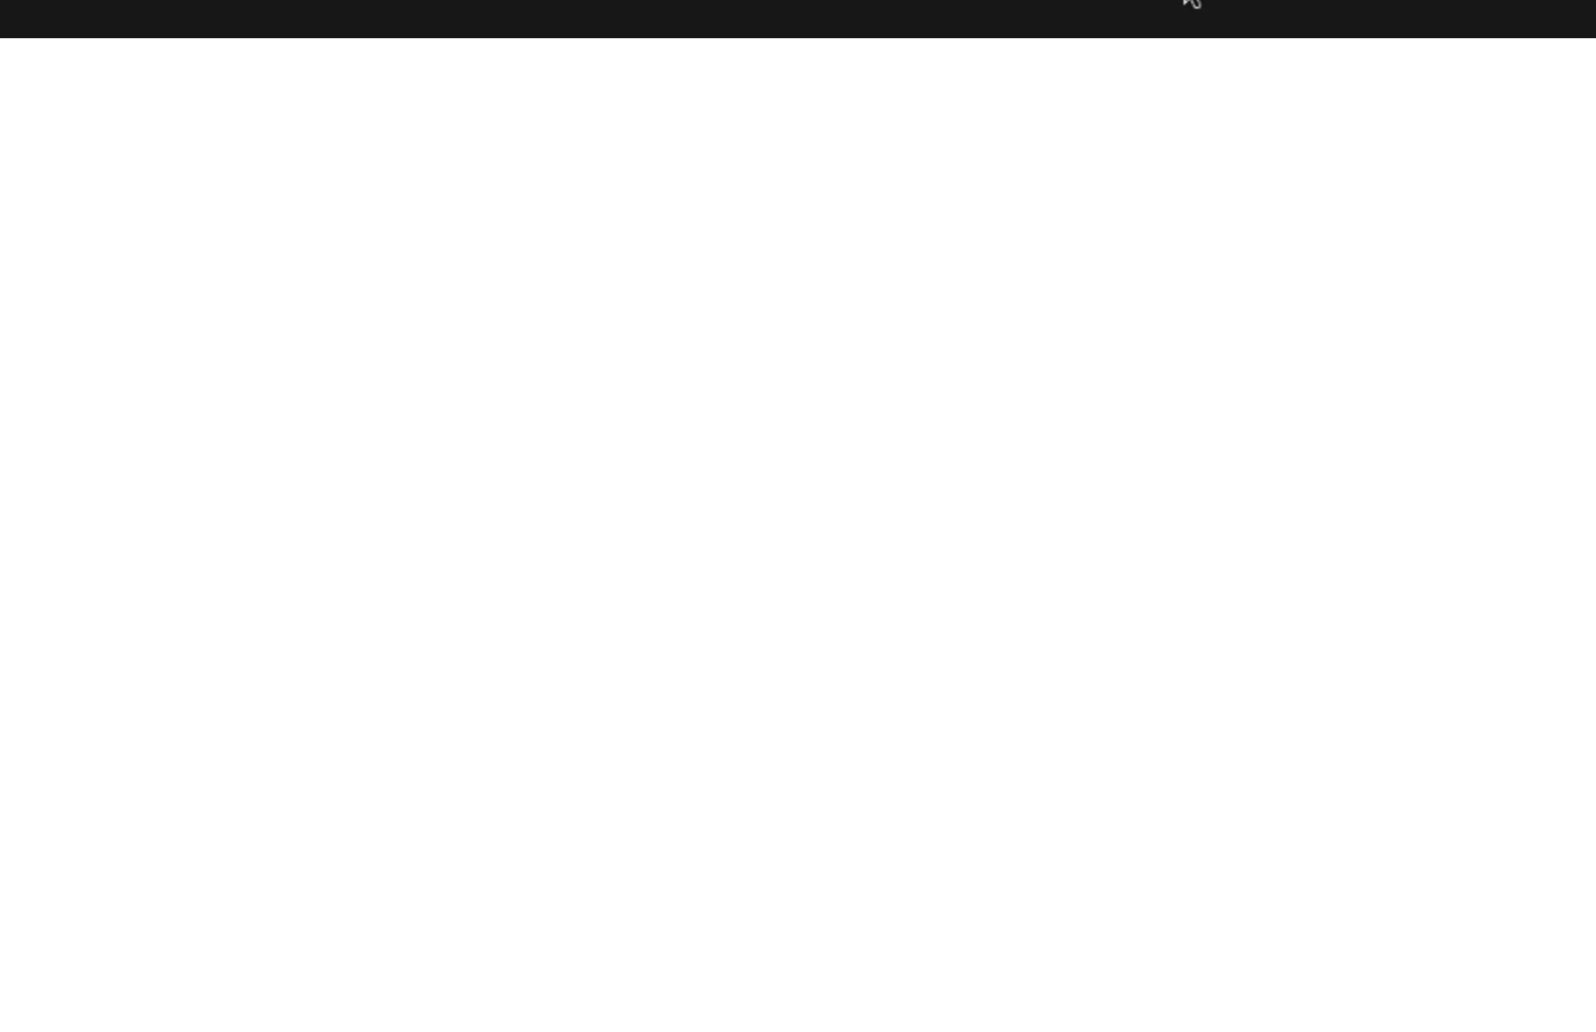
key(super+v)
click(922, 349)
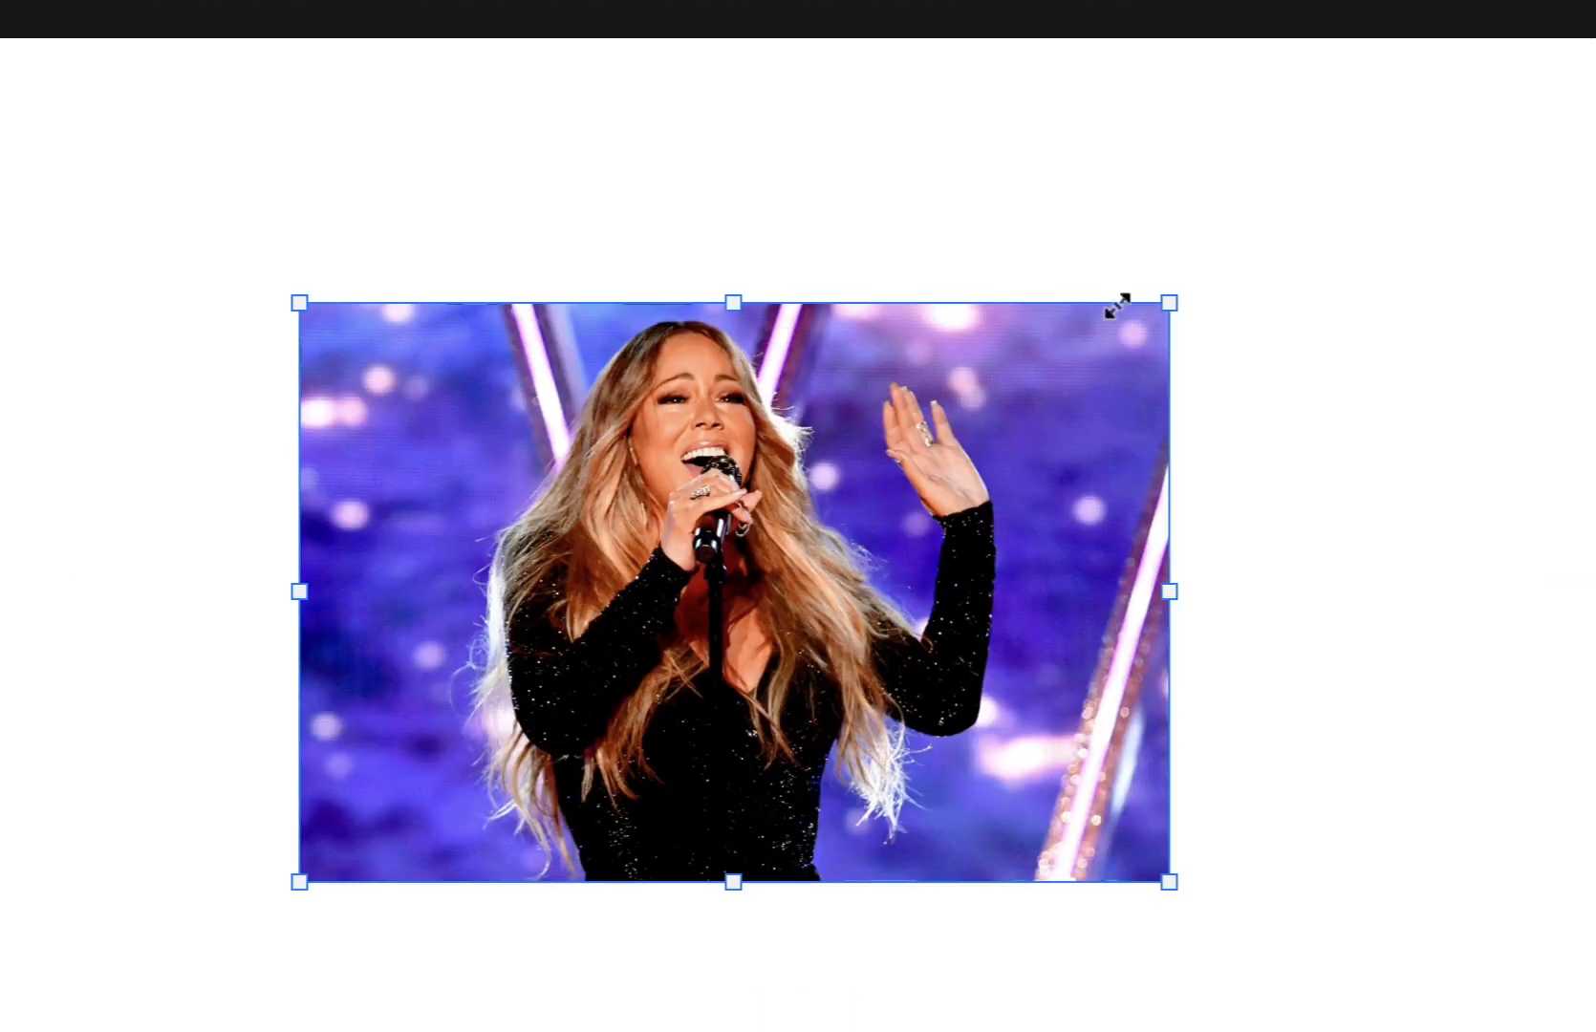
Scale the pasted photo to about 160% and align its lower edge with the bottom of the canvas.
drag(1118, 306, 1497, 88)
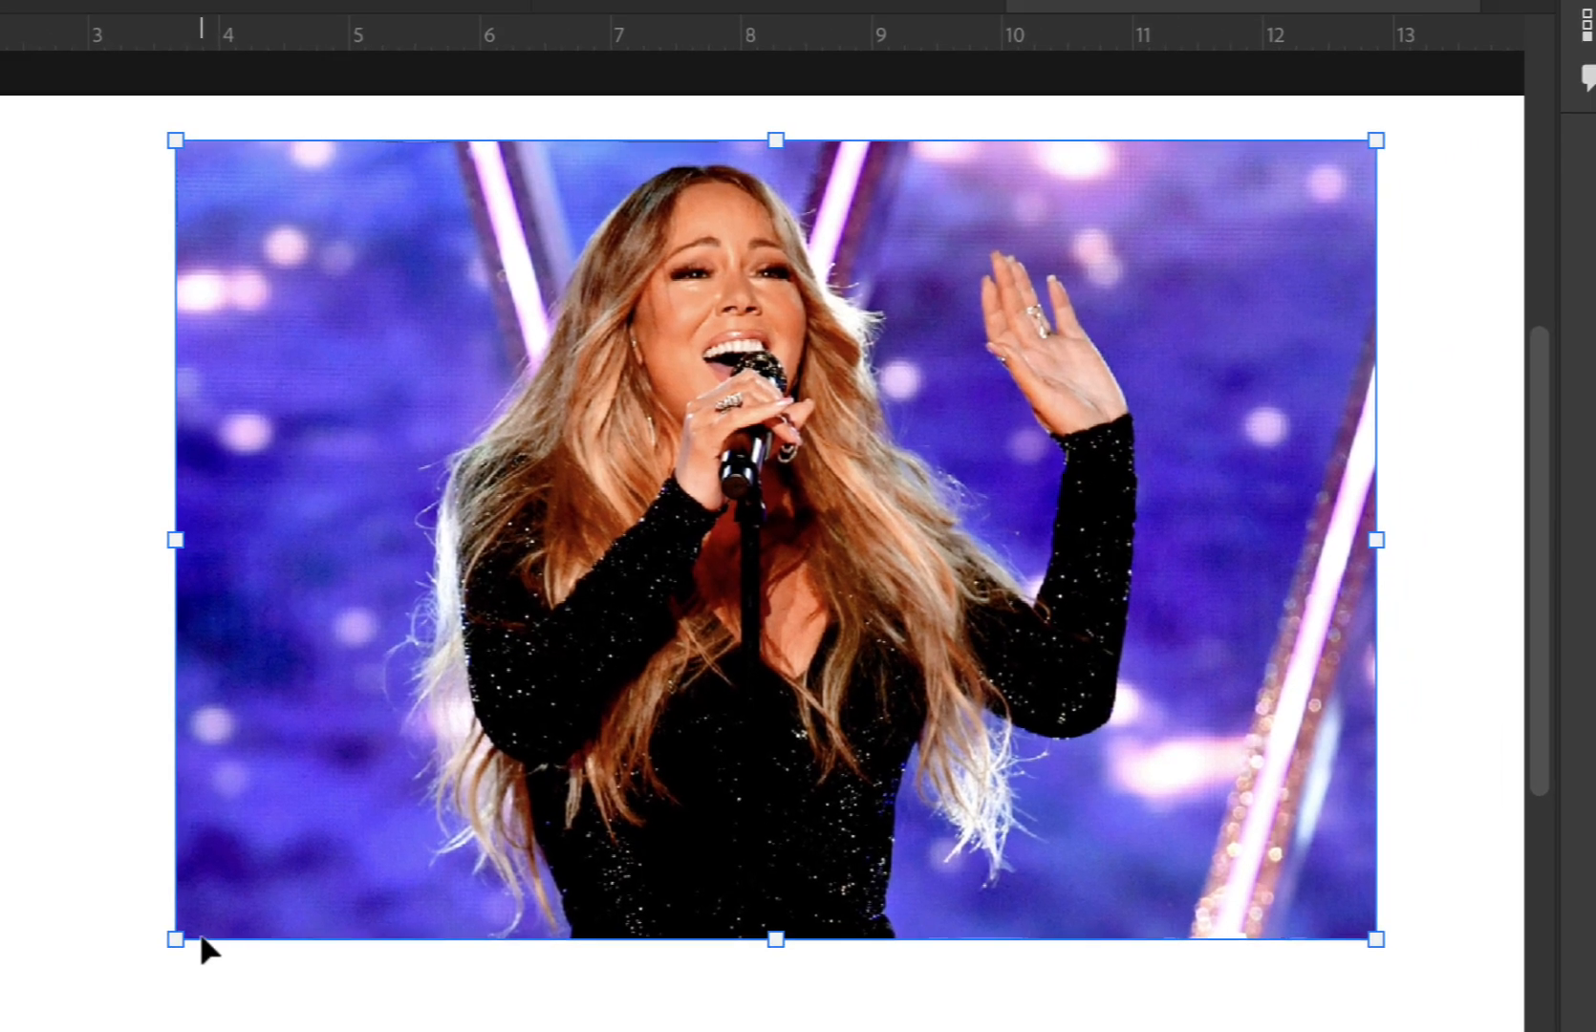
drag(284, 890, 0, 1031)
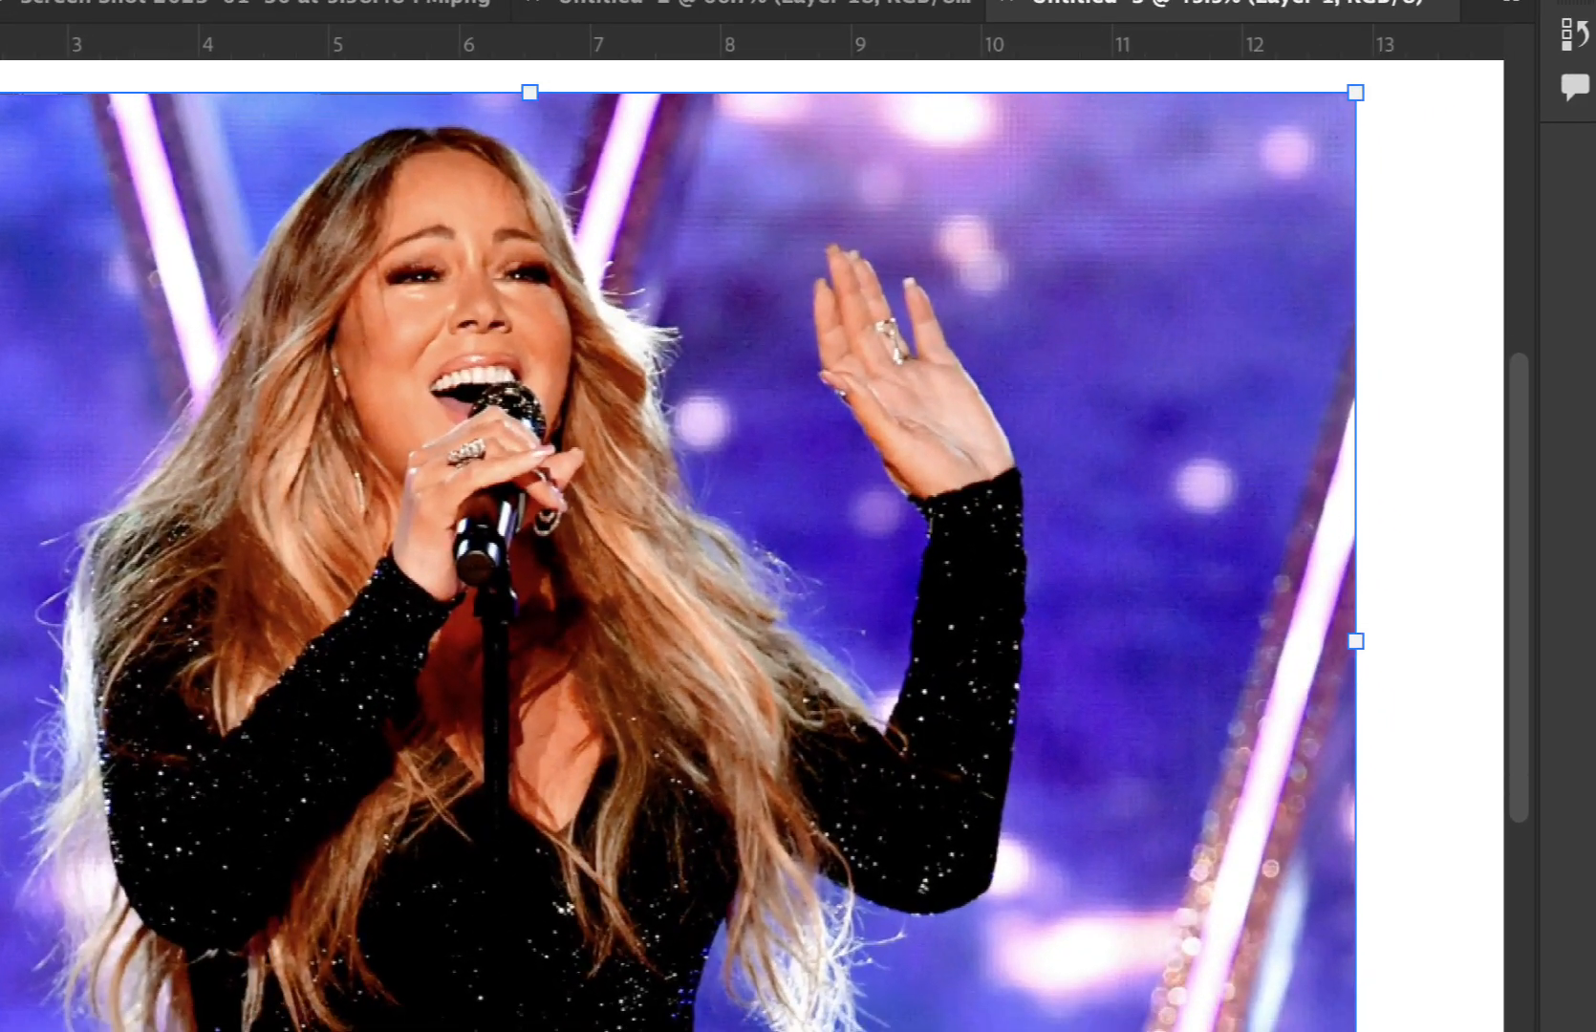
drag(119, 945, 214, 939)
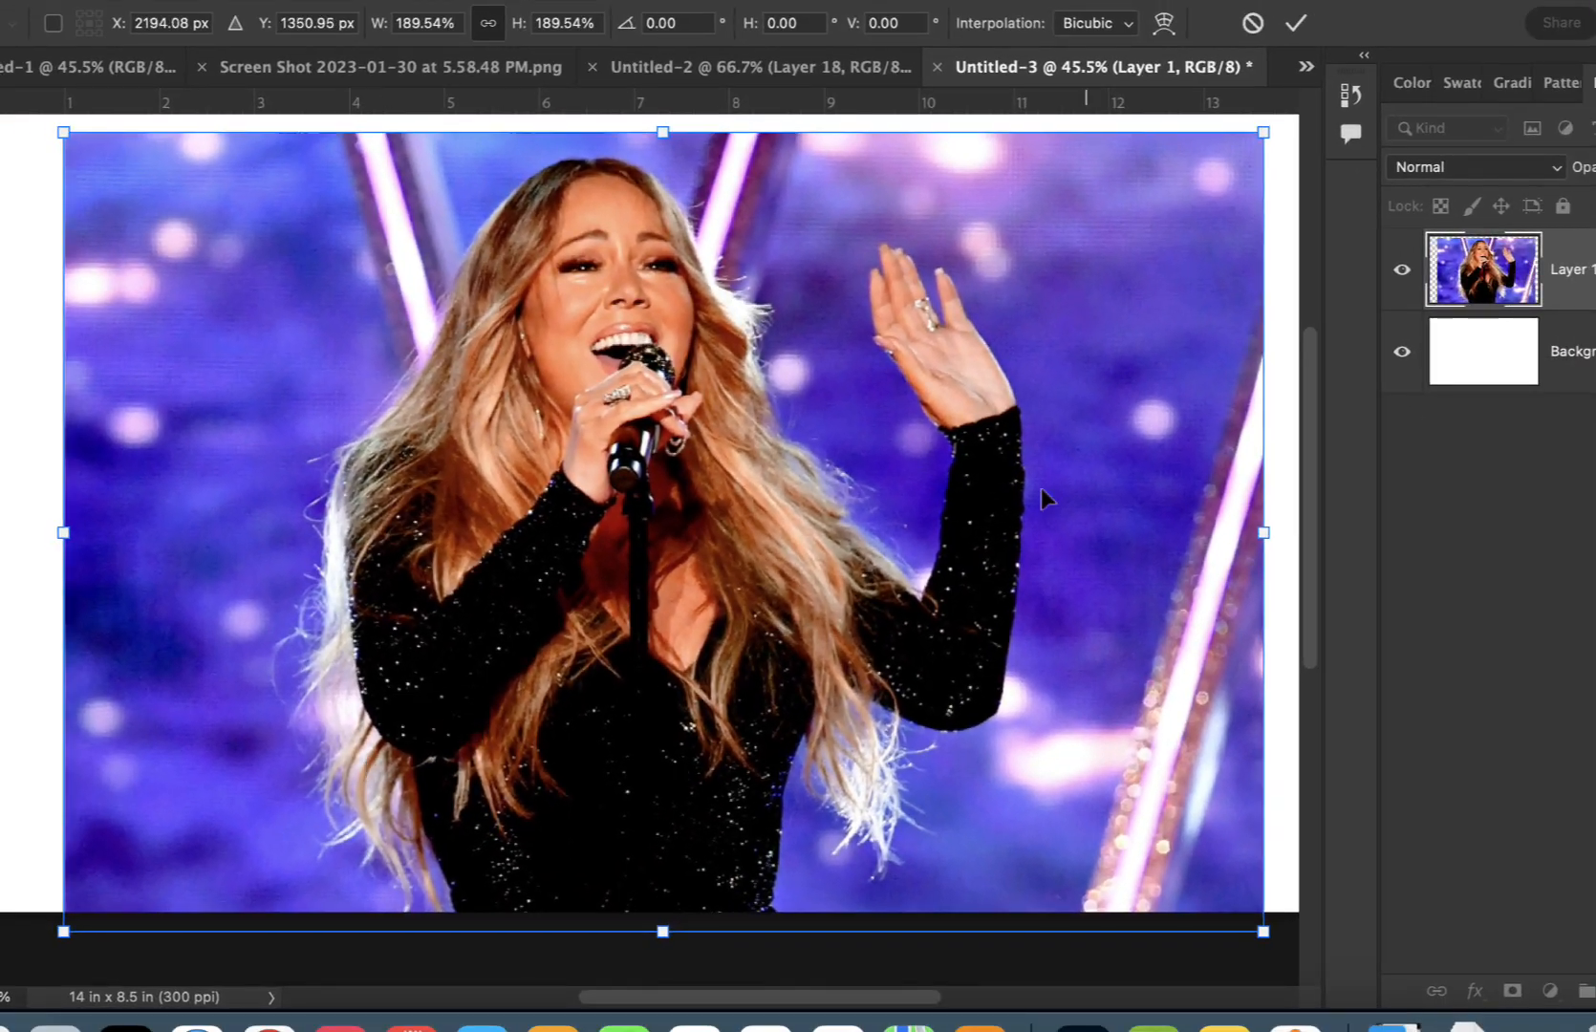
drag(1259, 155, 1077, 260)
drag(849, 425, 947, 410)
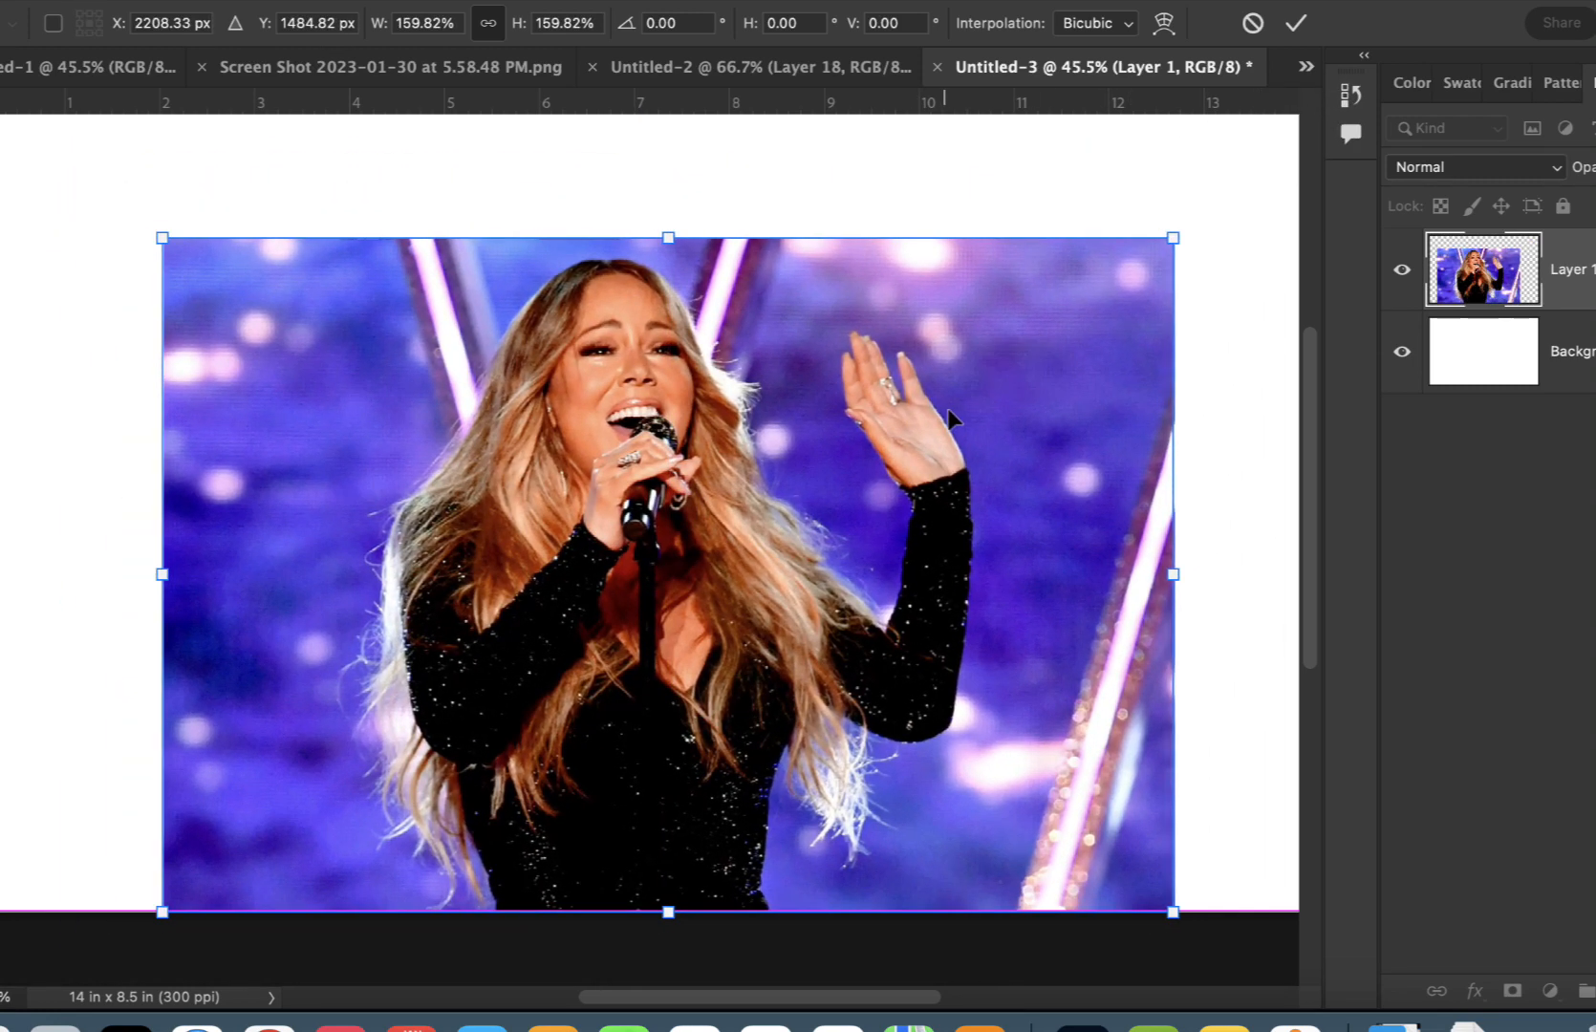
click(1296, 23)
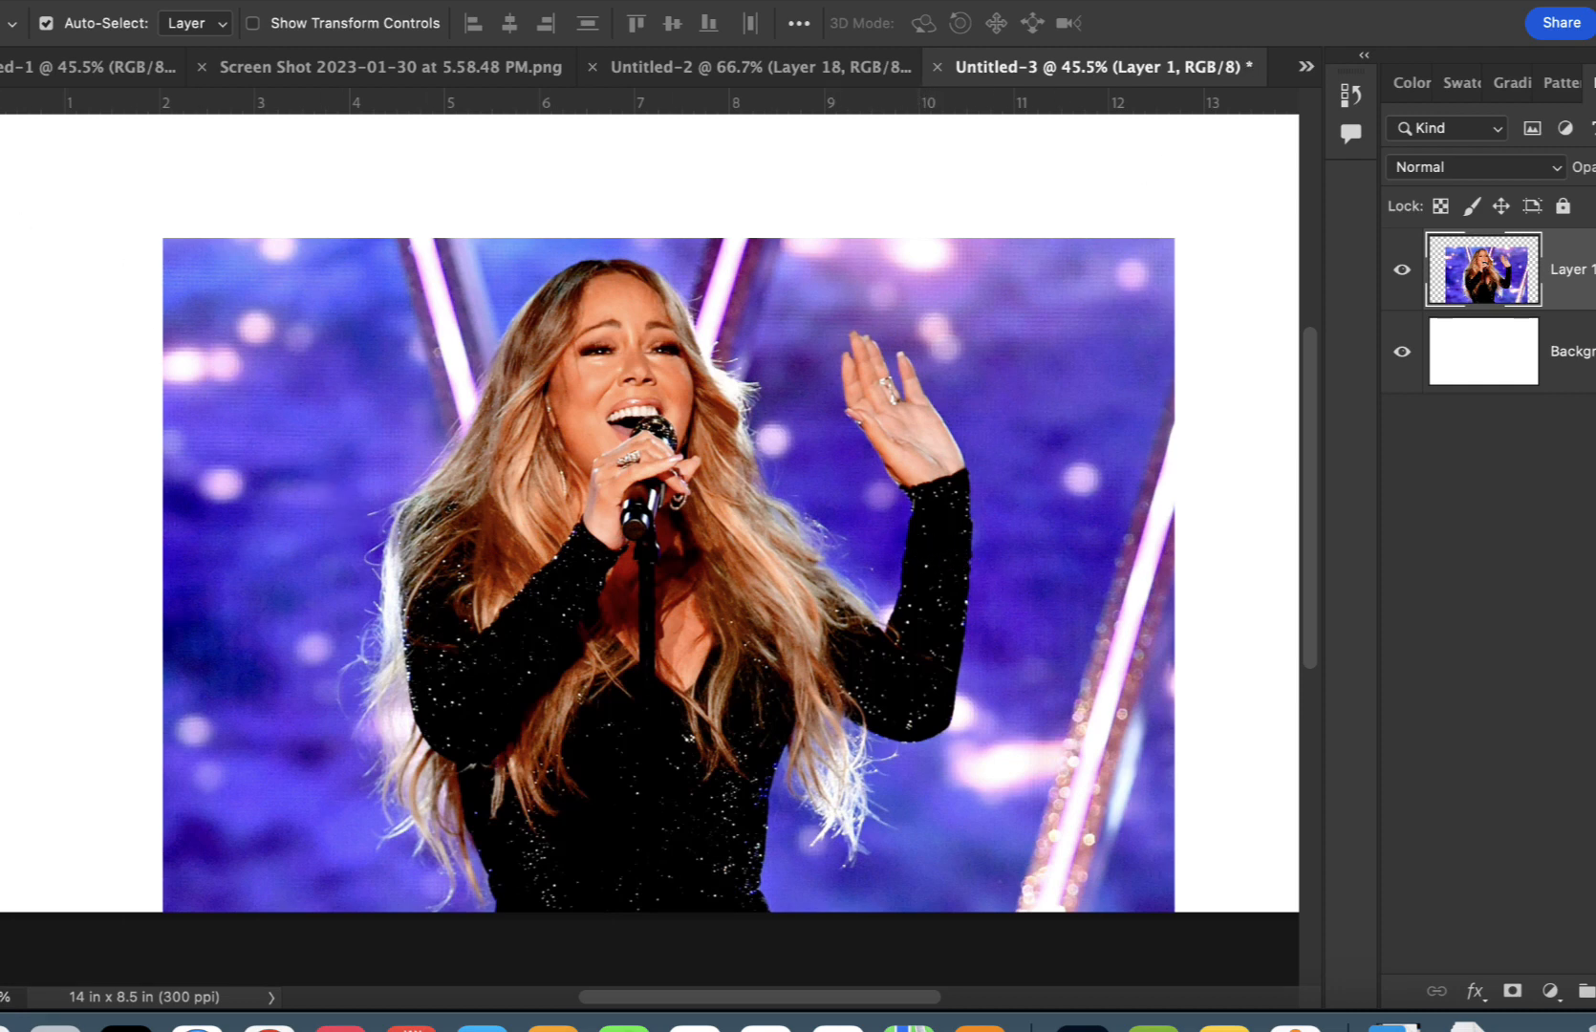
Select the singer with the Object Selection tool, mask out the photo's background, and check the mask overlay.
key(w)
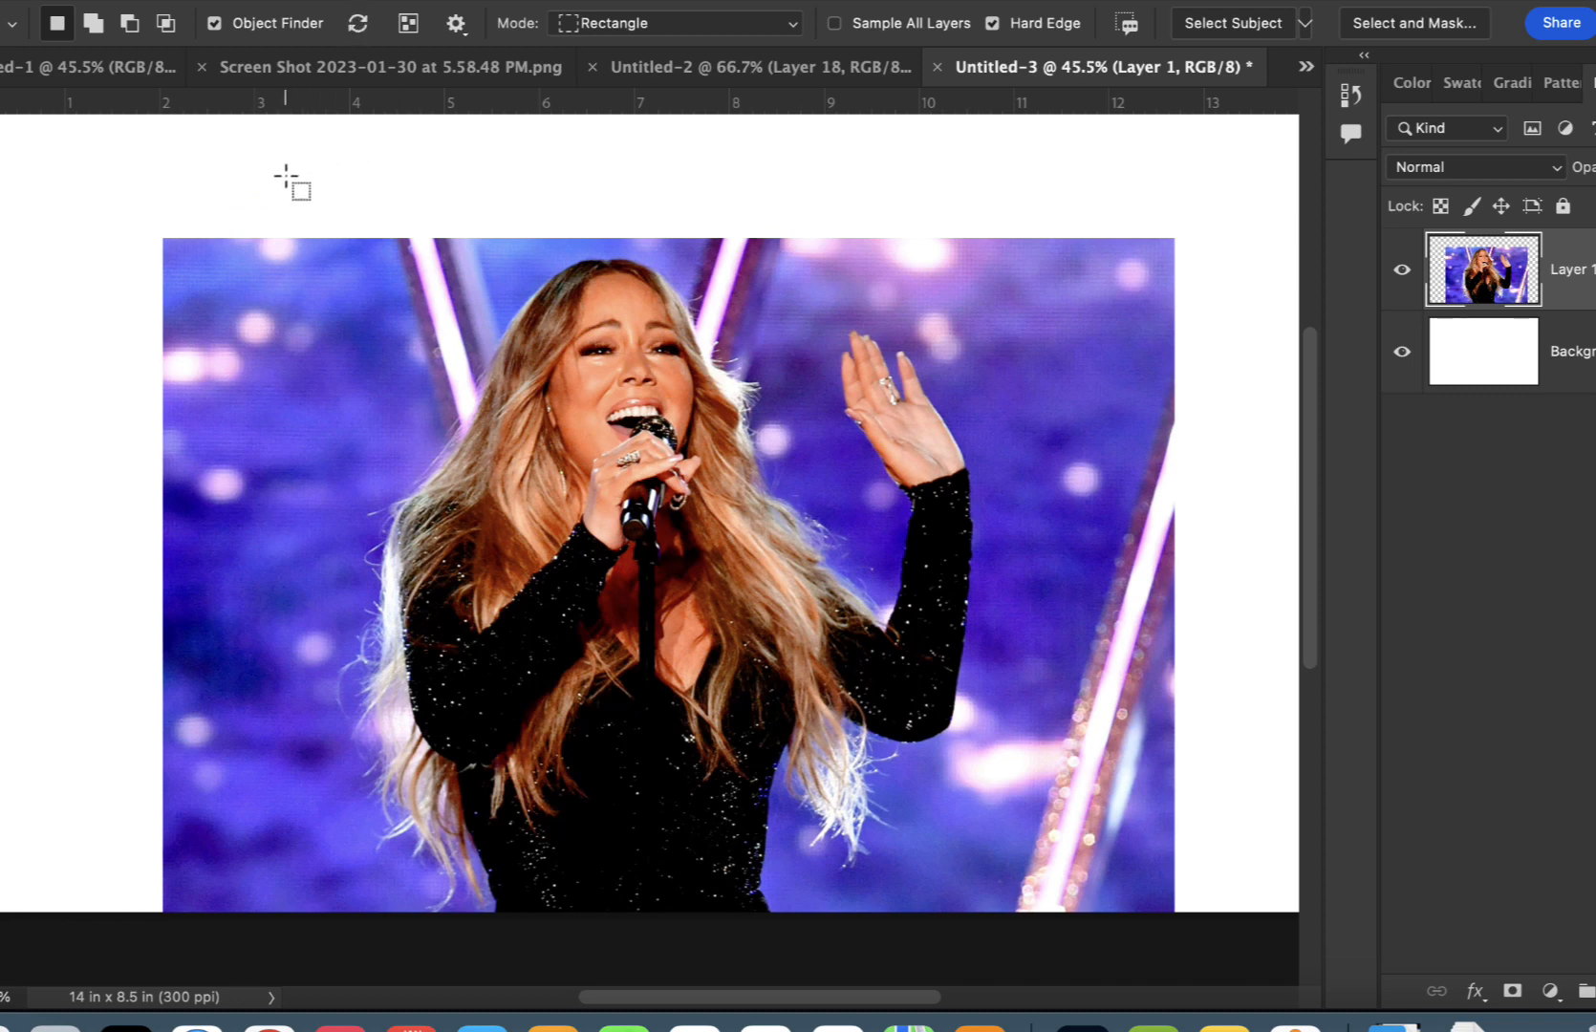
drag(318, 184, 1001, 943)
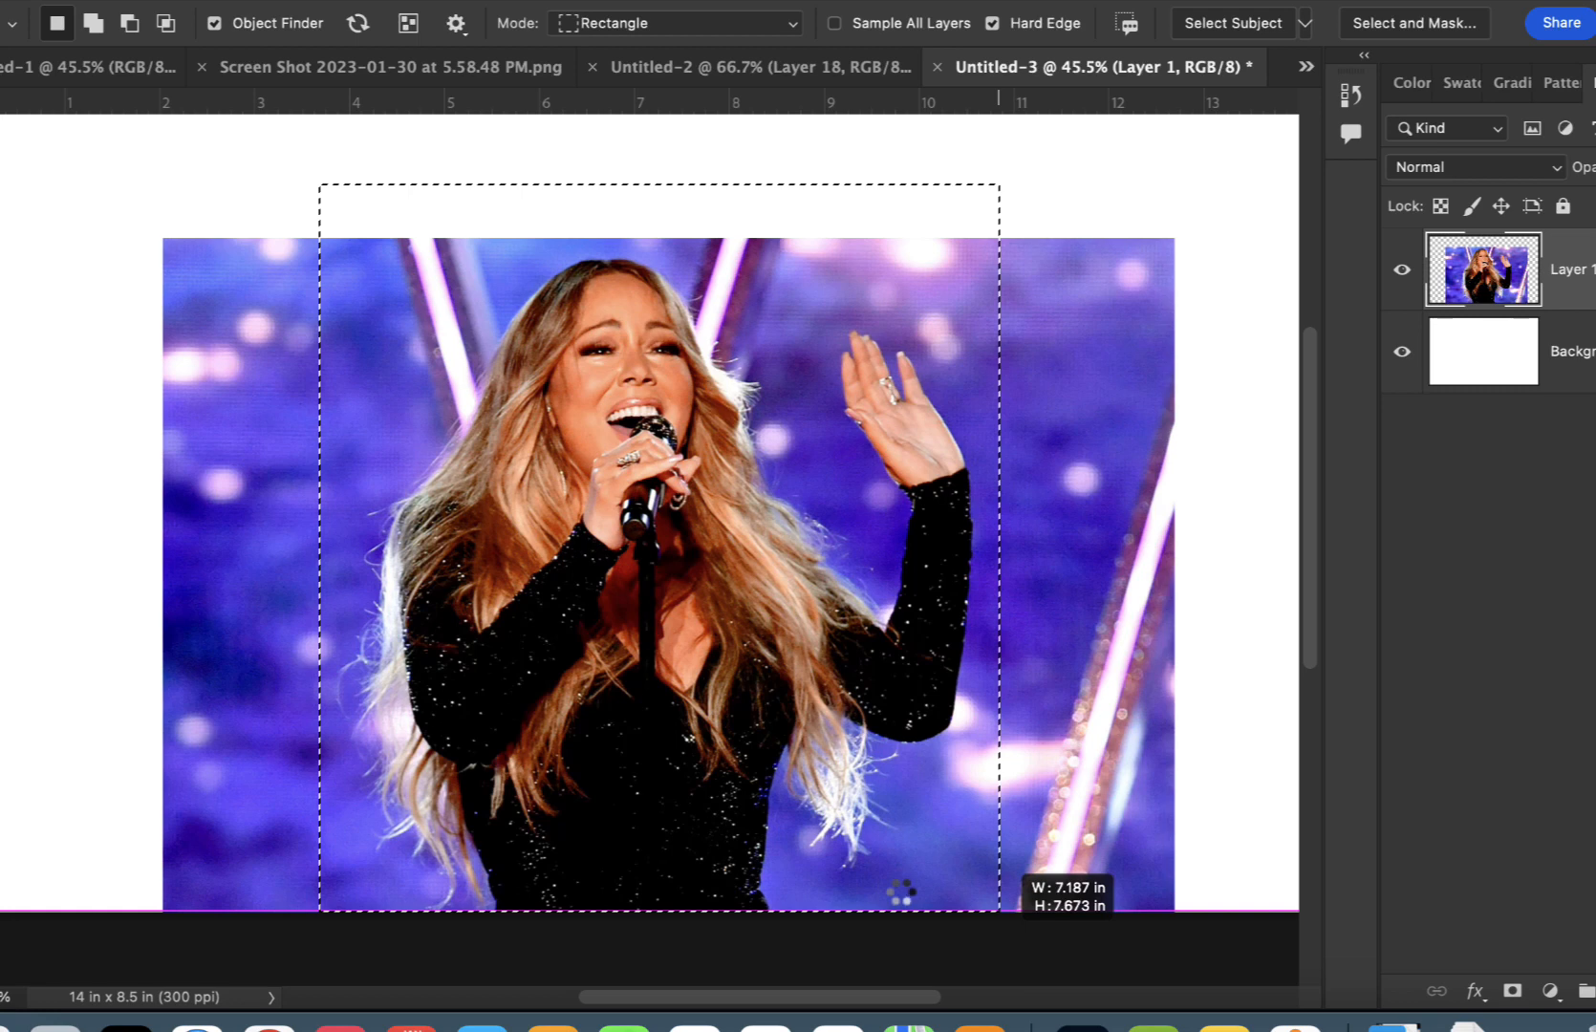
click(1514, 994)
key(backslash)
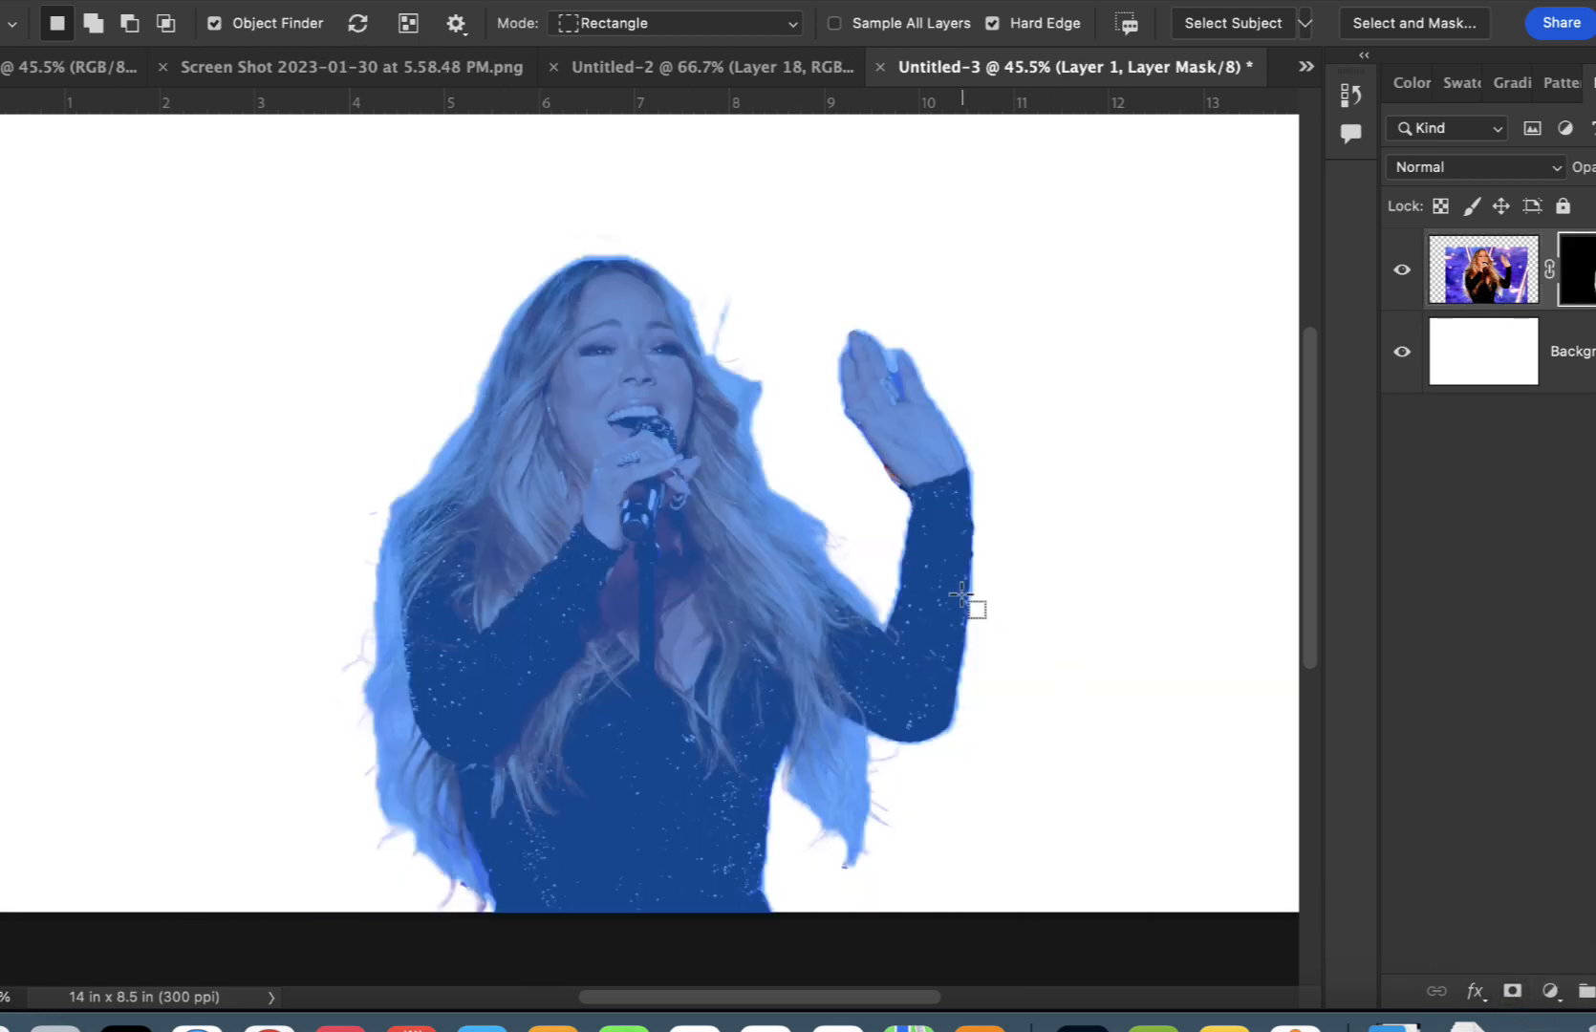
key(backslash)
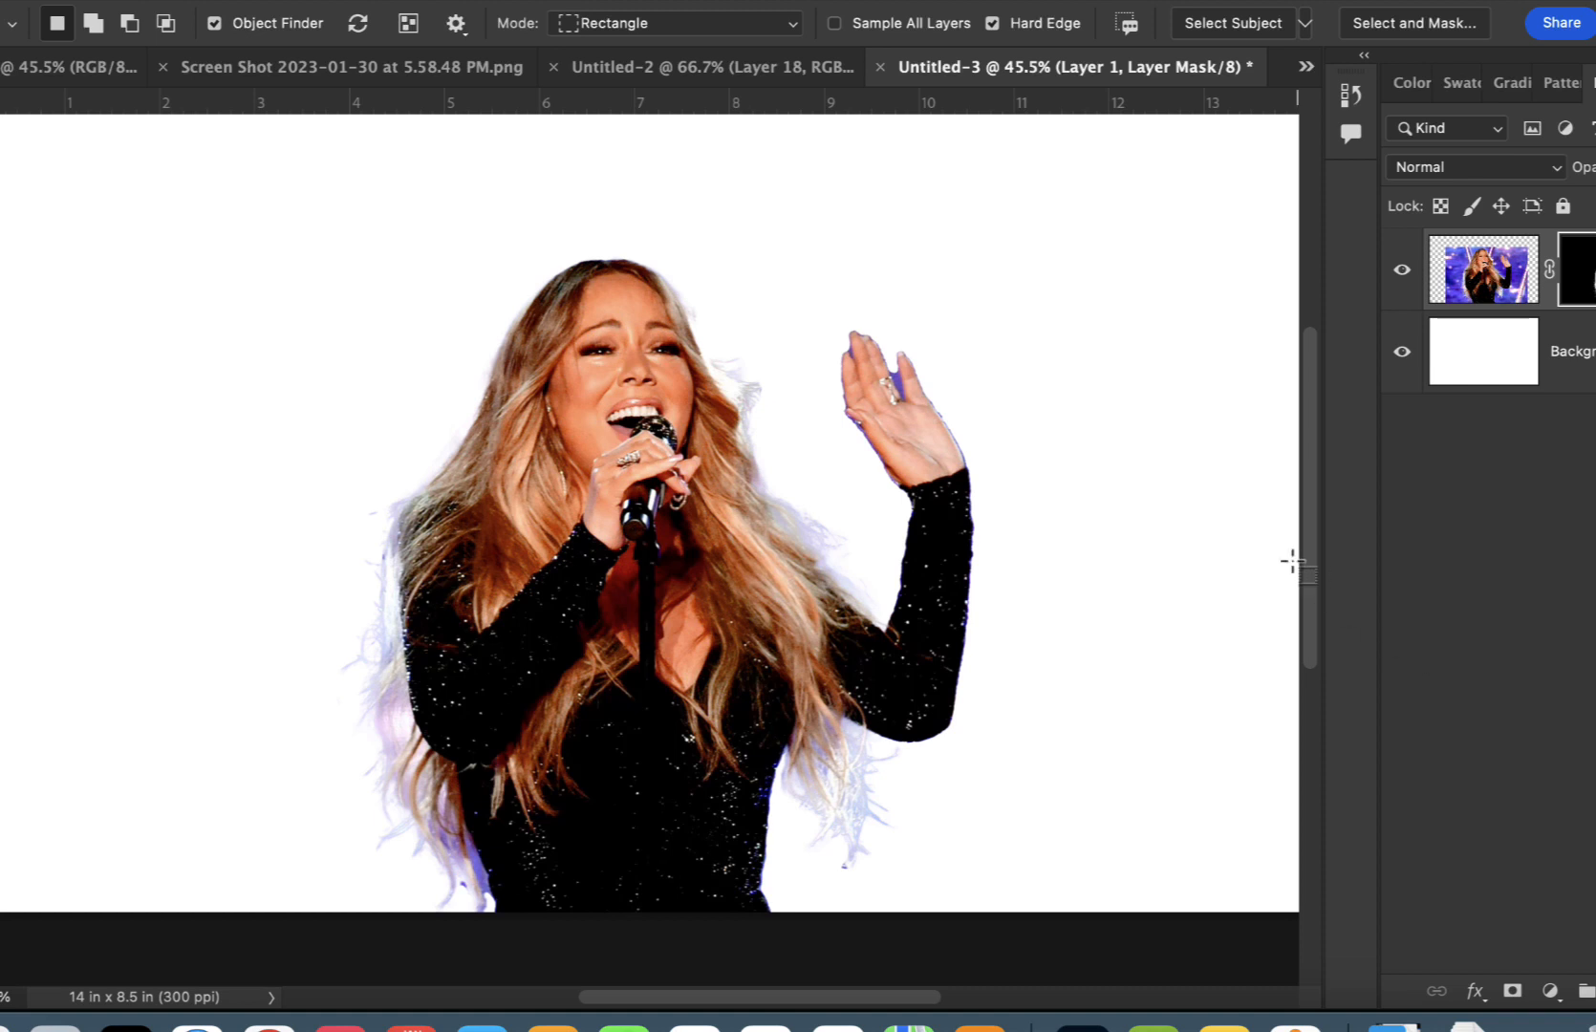
Paint away the leftover background along the left hair and arm on the mask with a hard brush enlarged to 182 px.
key(b)
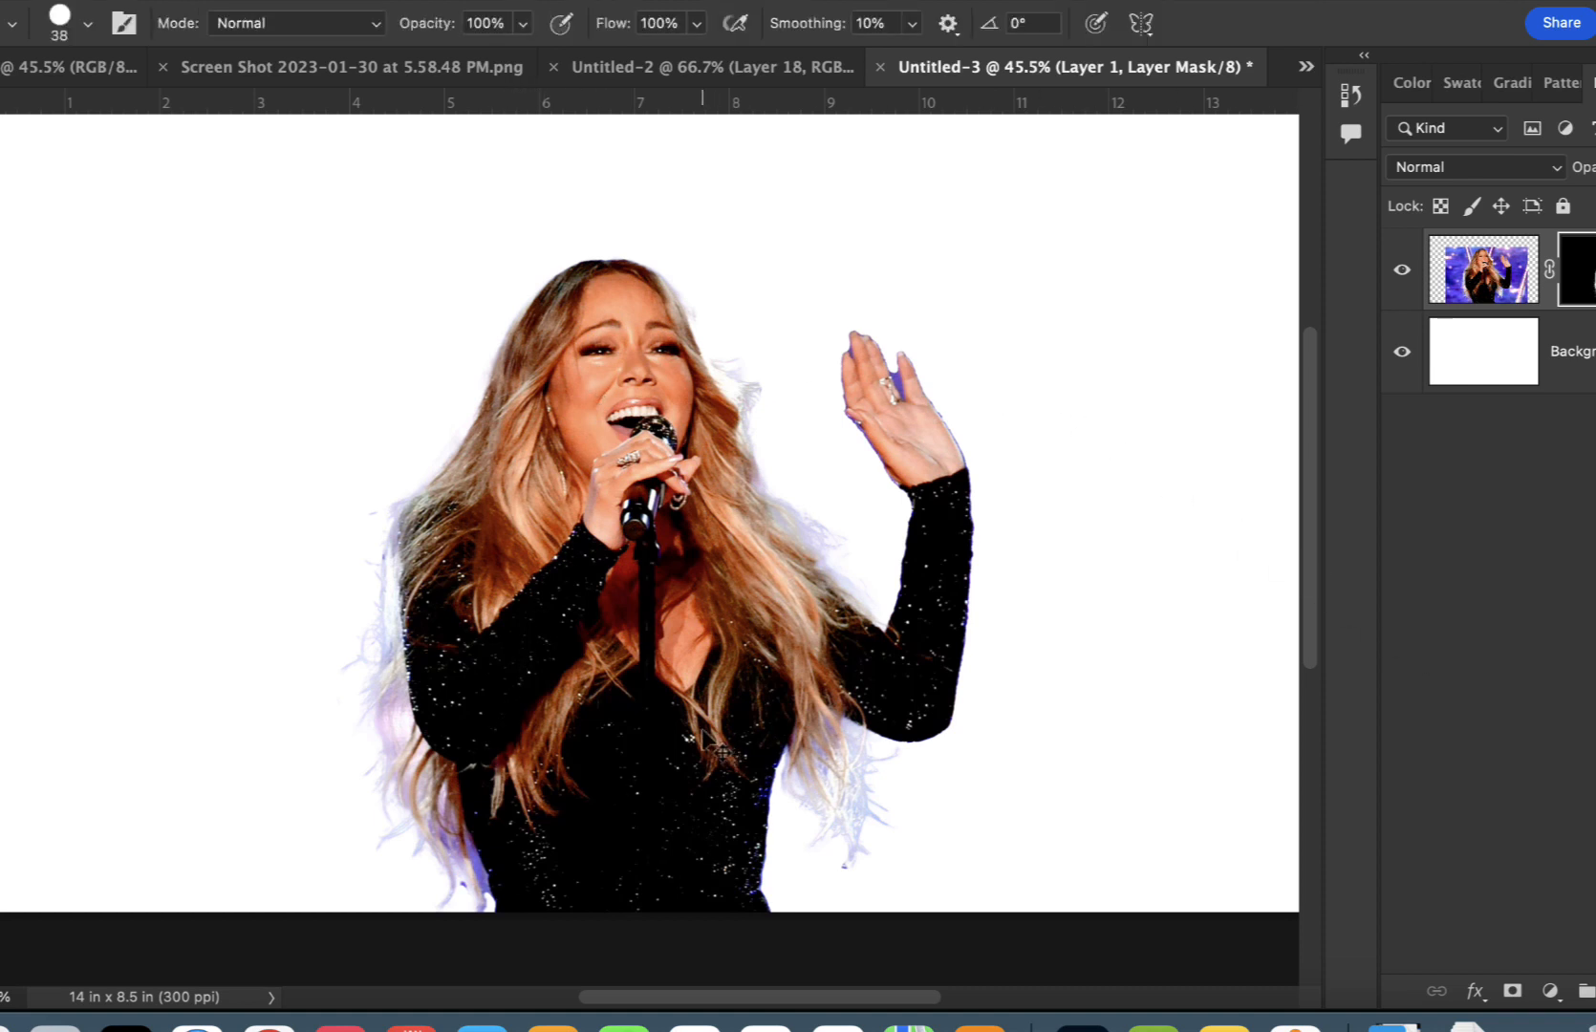
key(super+equal)
key(super+equal)
drag(372, 605, 453, 485)
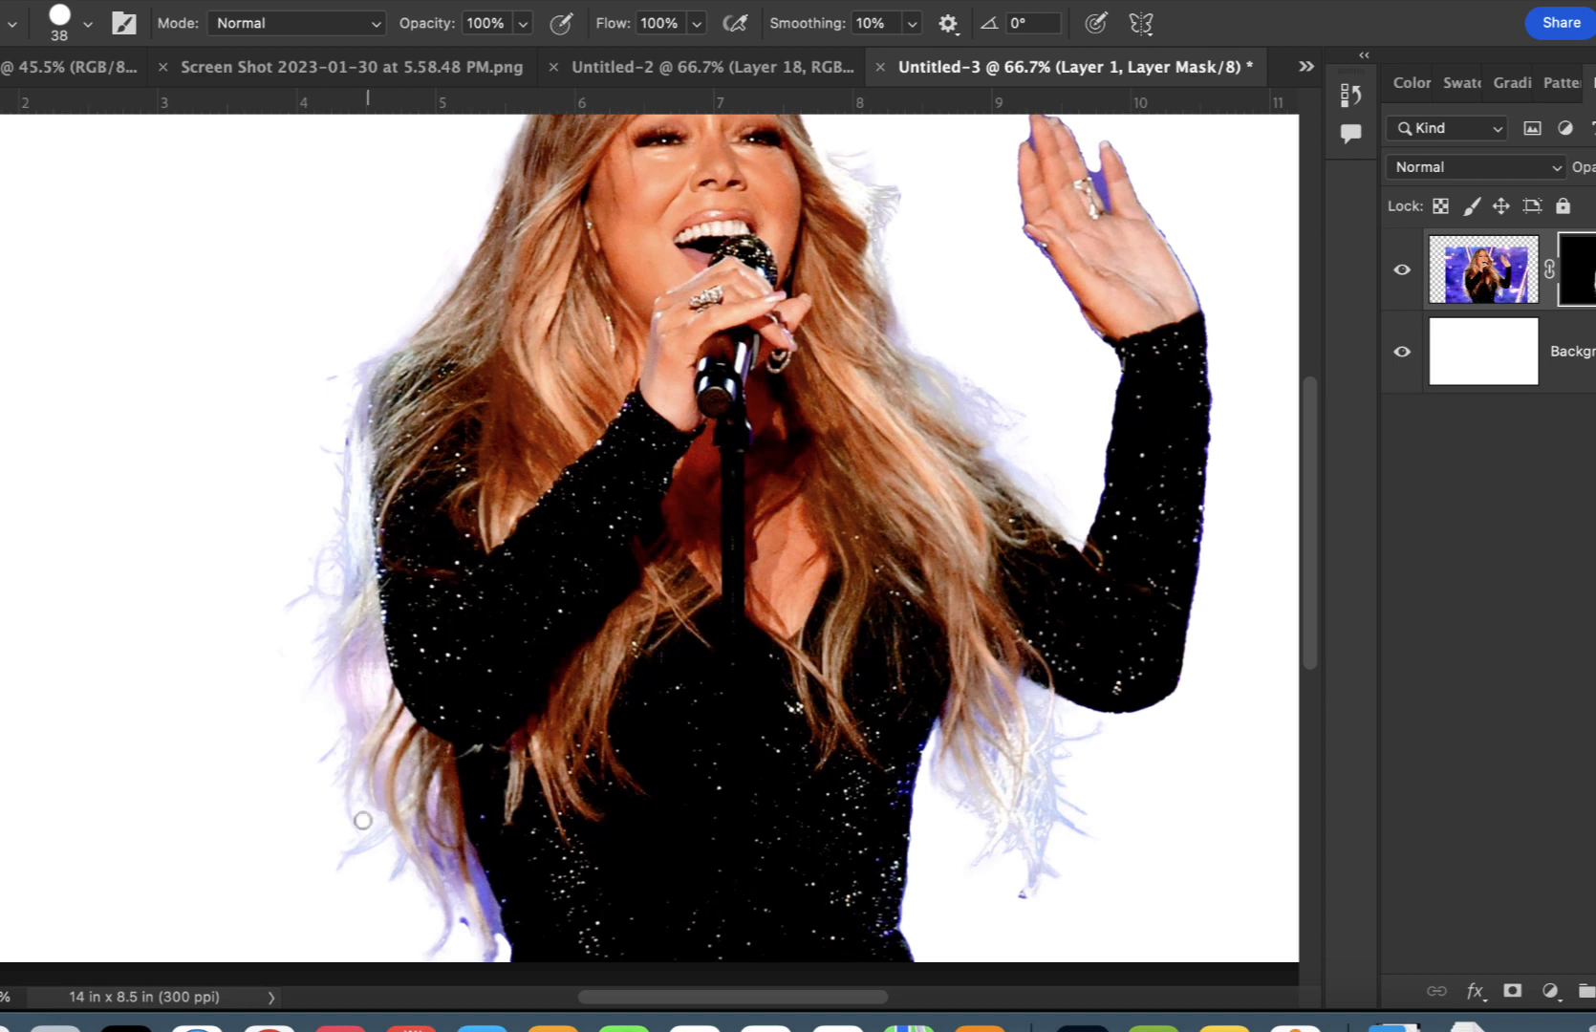
right_click(276, 599)
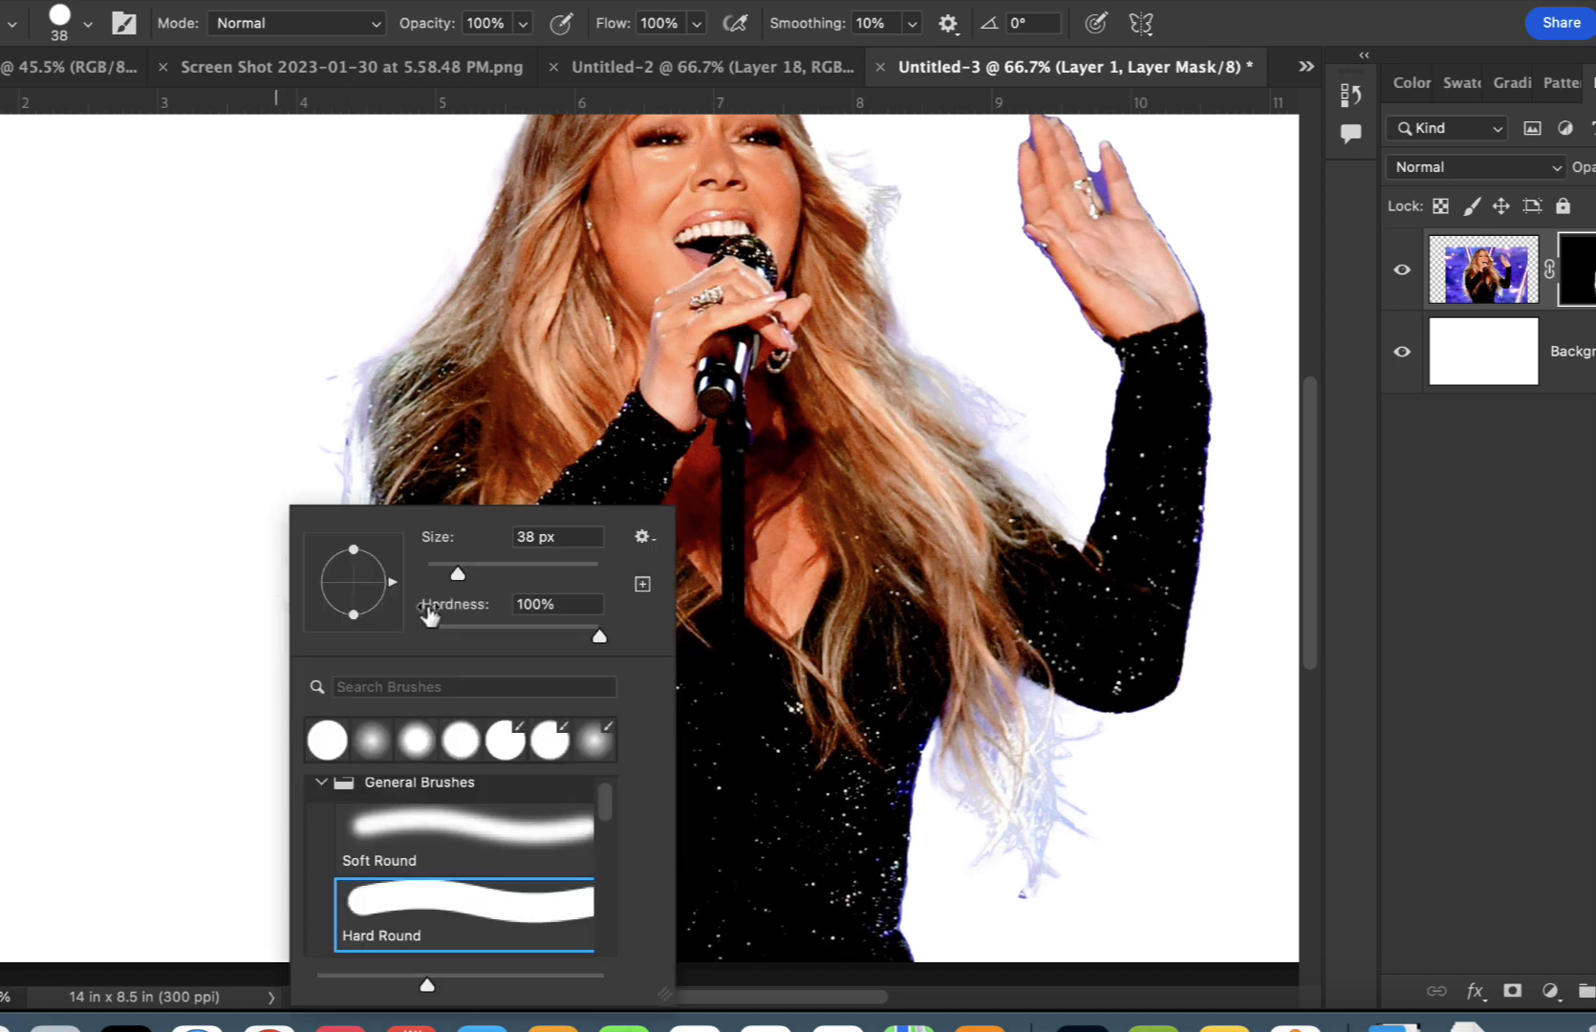
click(548, 573)
click(313, 452)
mouse_move(317, 491)
mouse_down()
mouse_move(332, 644)
mouse_move(382, 761)
mouse_move(408, 775)
mouse_move(455, 944)
mouse_up()
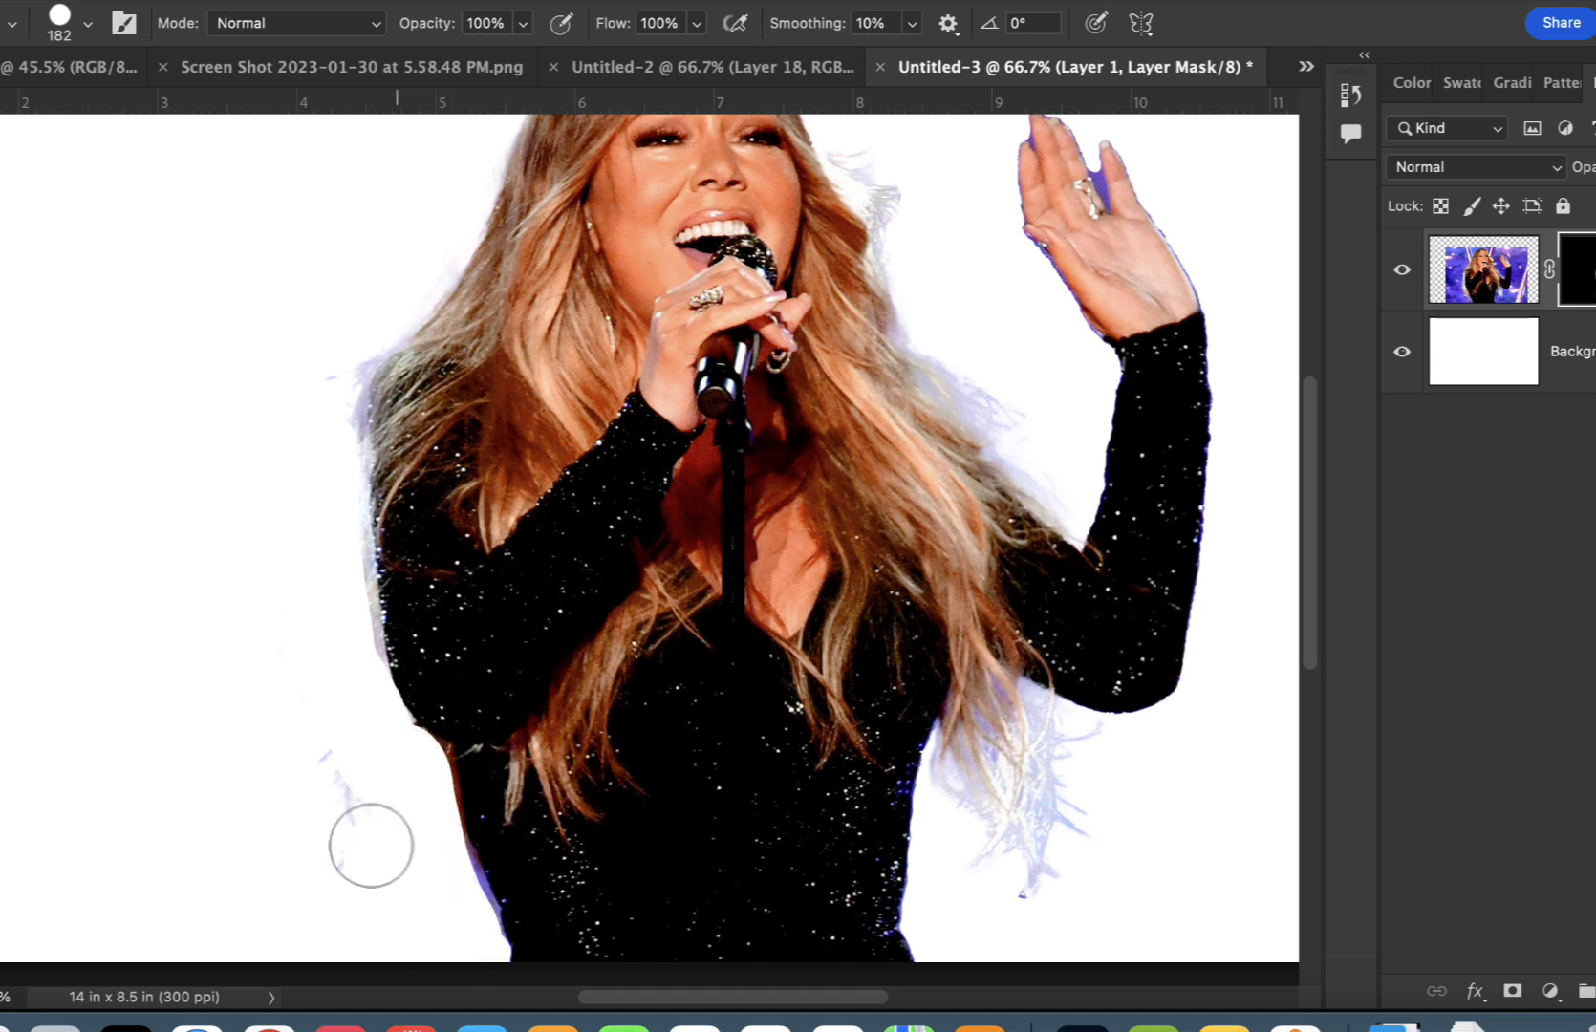
Soften the brush to 23% hardness and paint out the remaining fringe around the hair on both sides of the singer.
right_click(310, 376)
drag(548, 501, 502, 503)
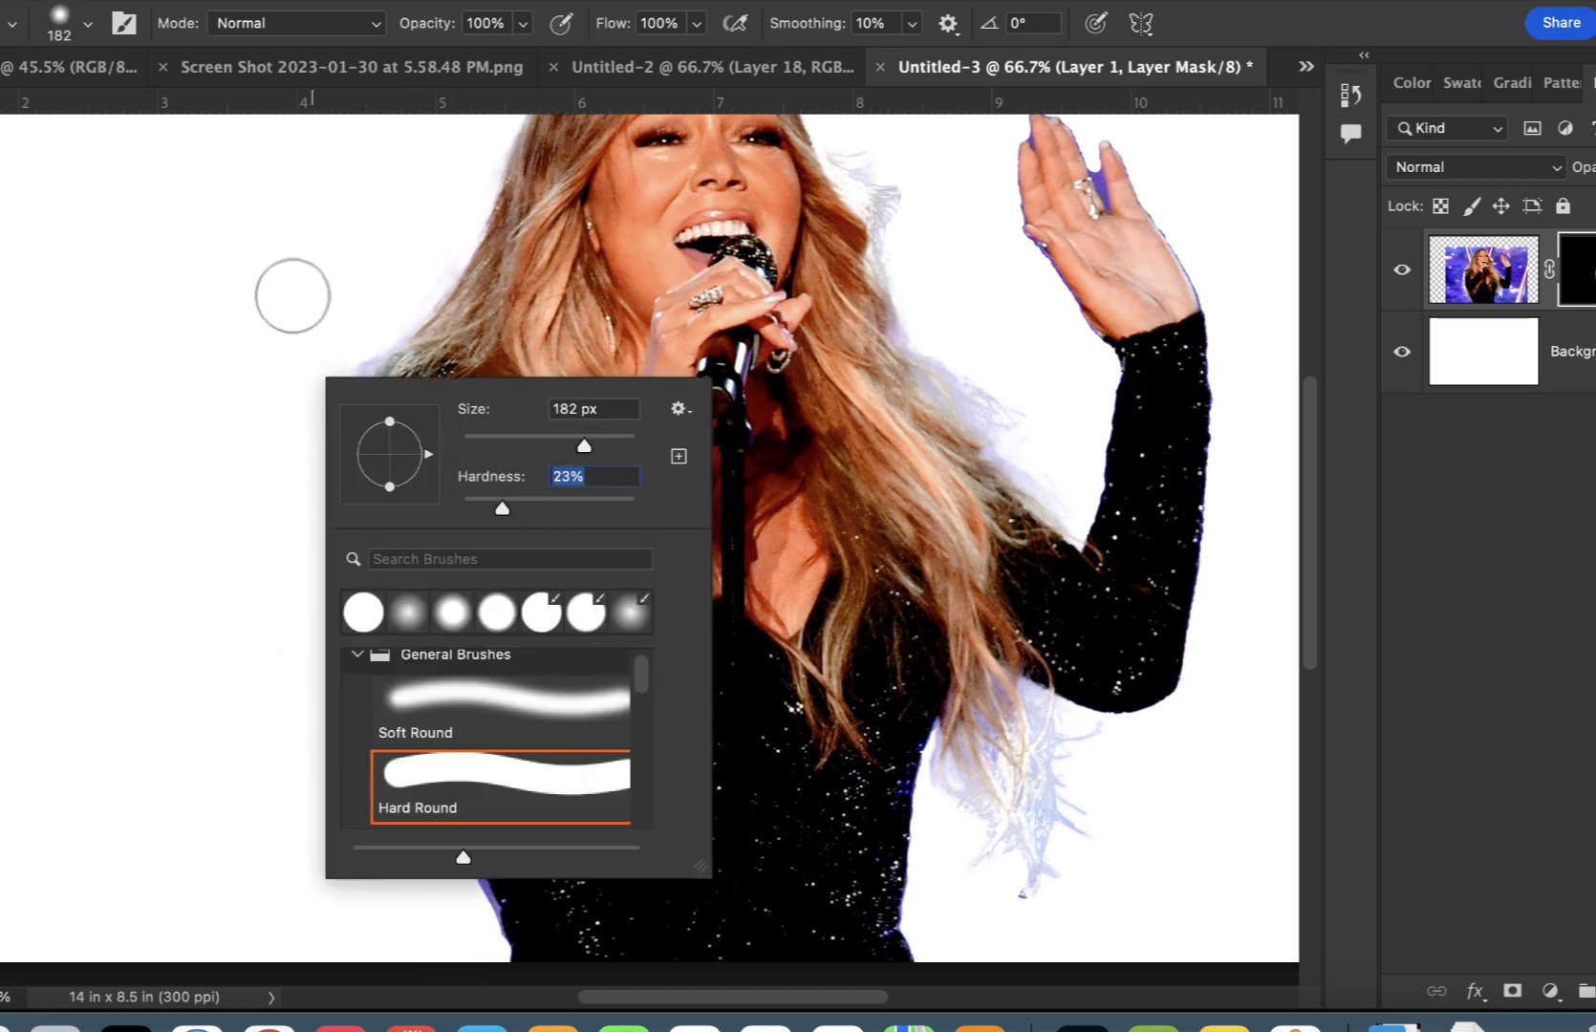
mouse_move(293, 297)
mouse_down()
mouse_move(334, 350)
mouse_move(308, 444)
mouse_up()
mouse_move(942, 770)
mouse_down()
mouse_move(1049, 769)
mouse_move(1038, 871)
mouse_move(1005, 800)
mouse_move(962, 781)
mouse_move(1022, 741)
mouse_move(1087, 760)
mouse_move(1002, 726)
mouse_move(974, 761)
mouse_up()
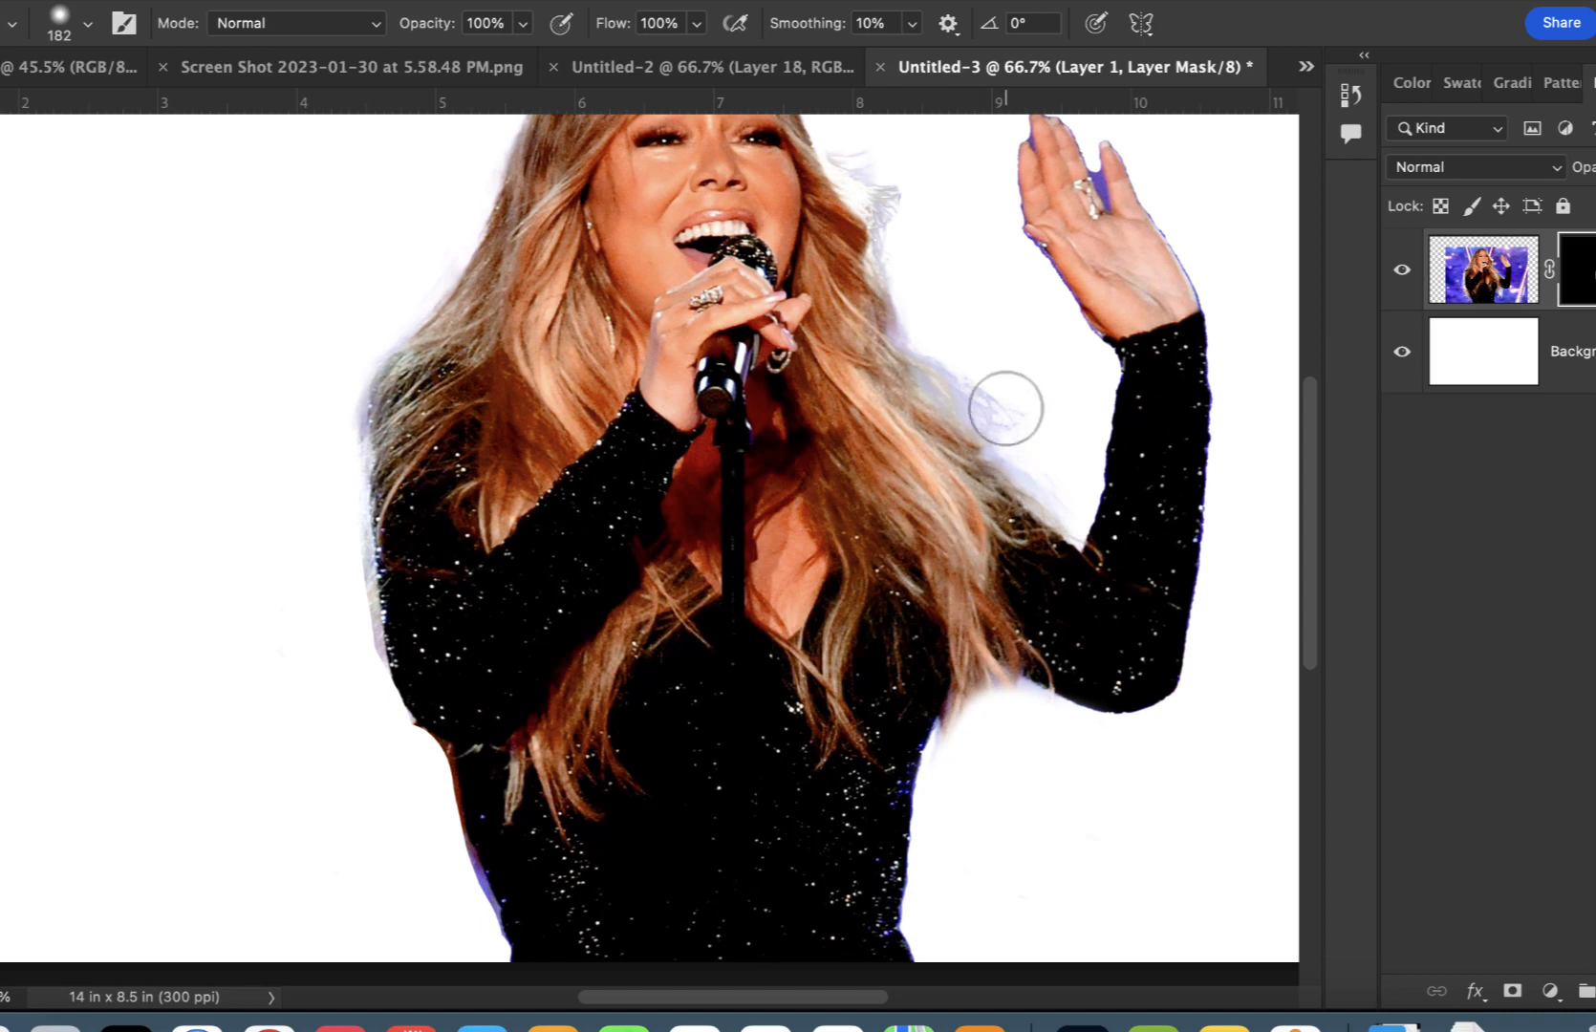
mouse_move(1008, 408)
mouse_down()
mouse_move(875, 174)
mouse_move(951, 256)
mouse_up()
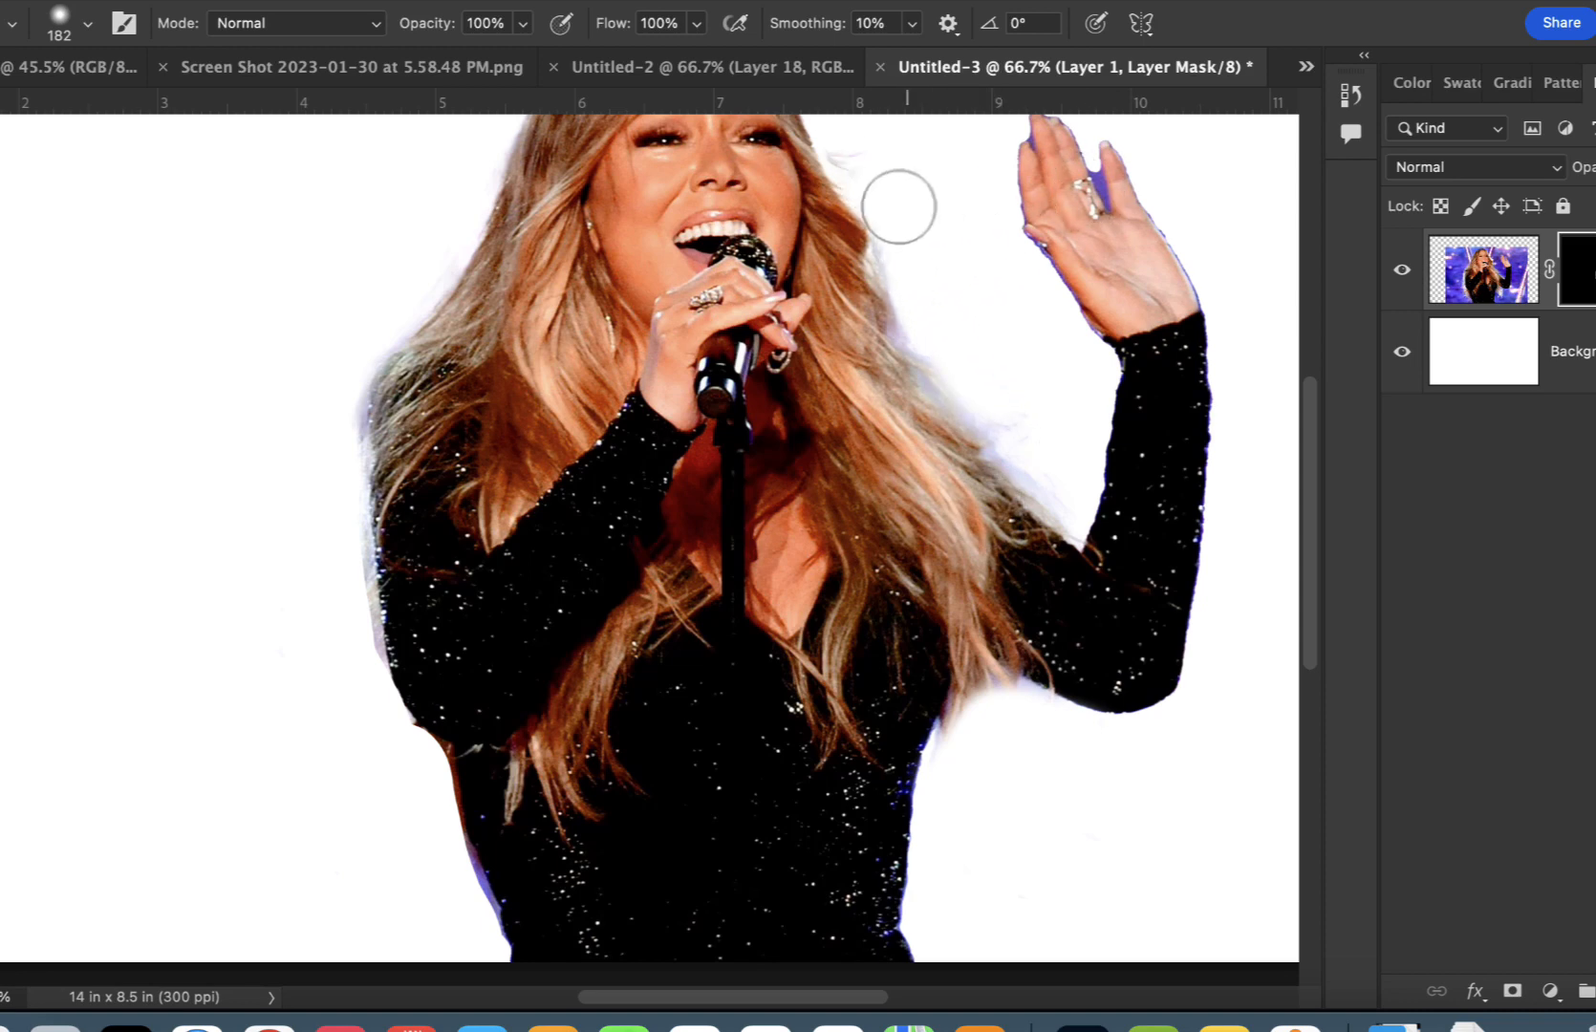
drag(815, 276, 814, 397)
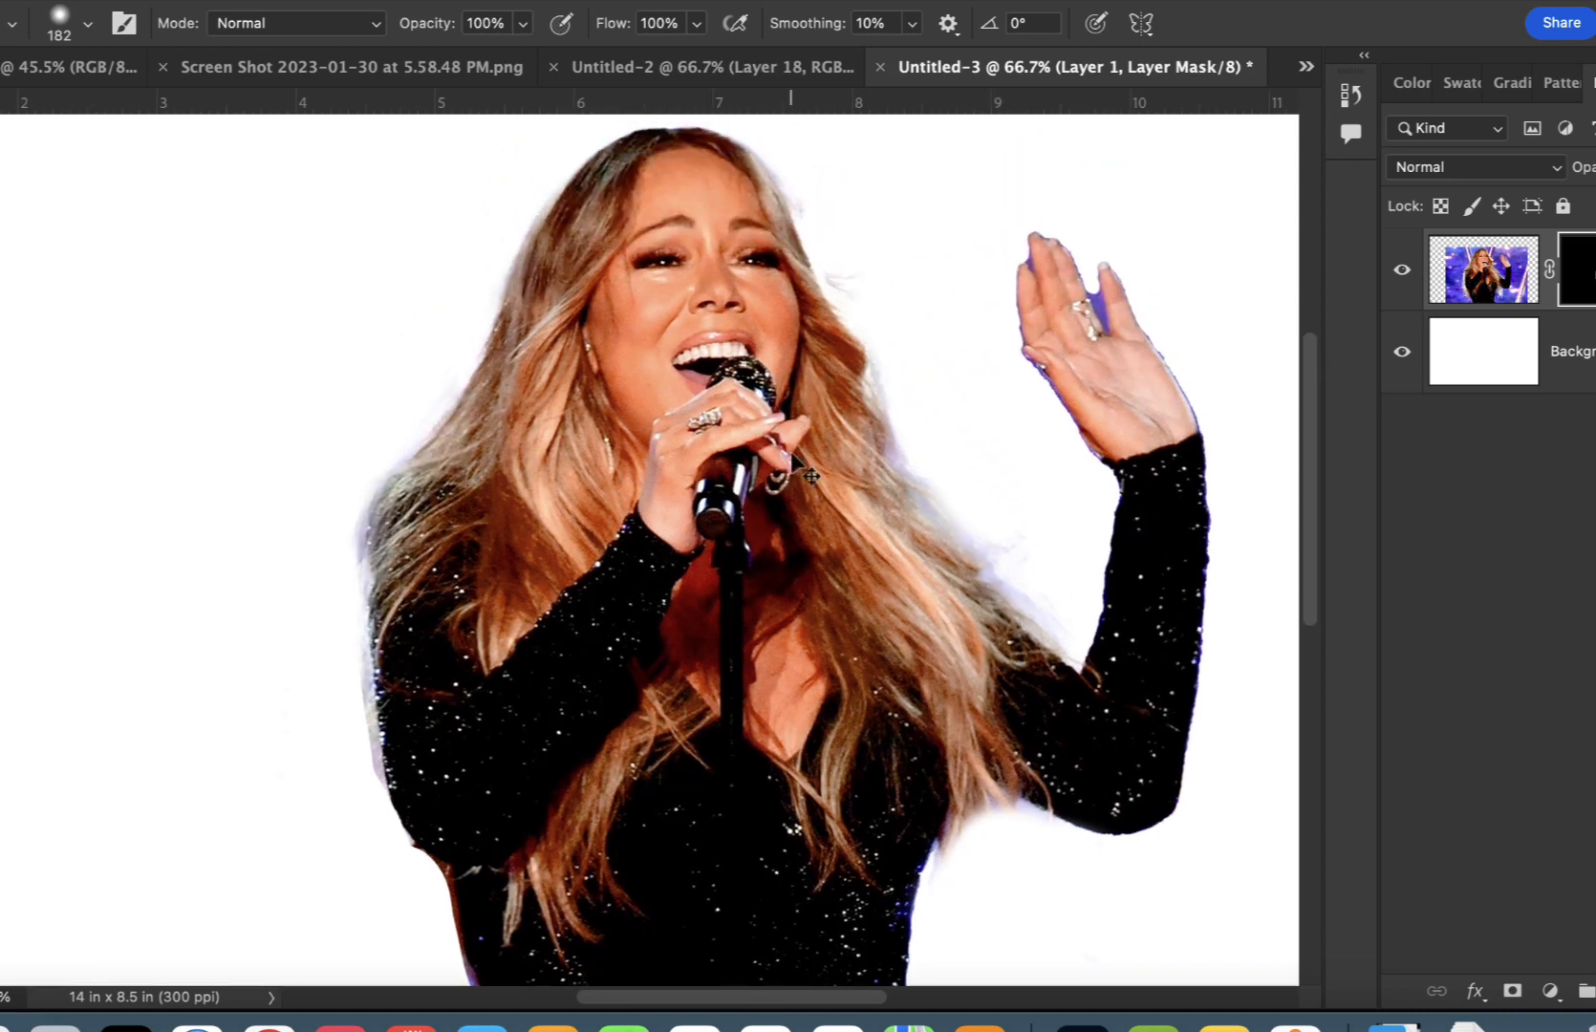
scroll(798, 456, down, 3)
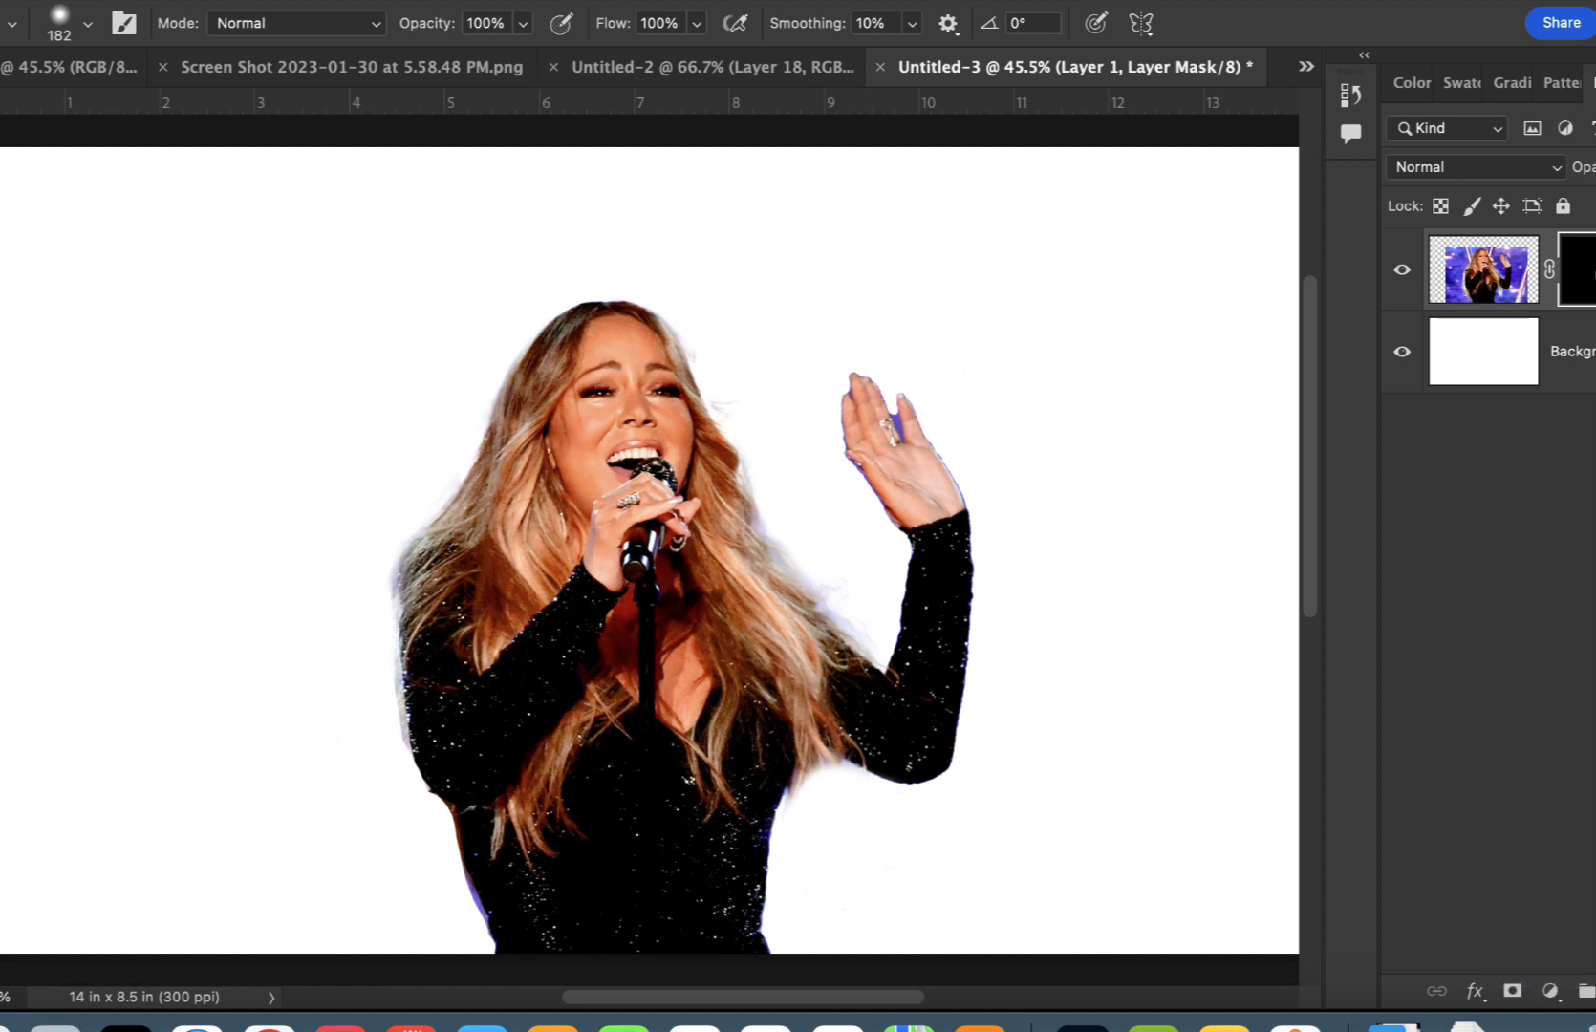
Add the text "HALFTIME SHOW" in Lemon Milk Bold at the lower left of the canvas.
key(t)
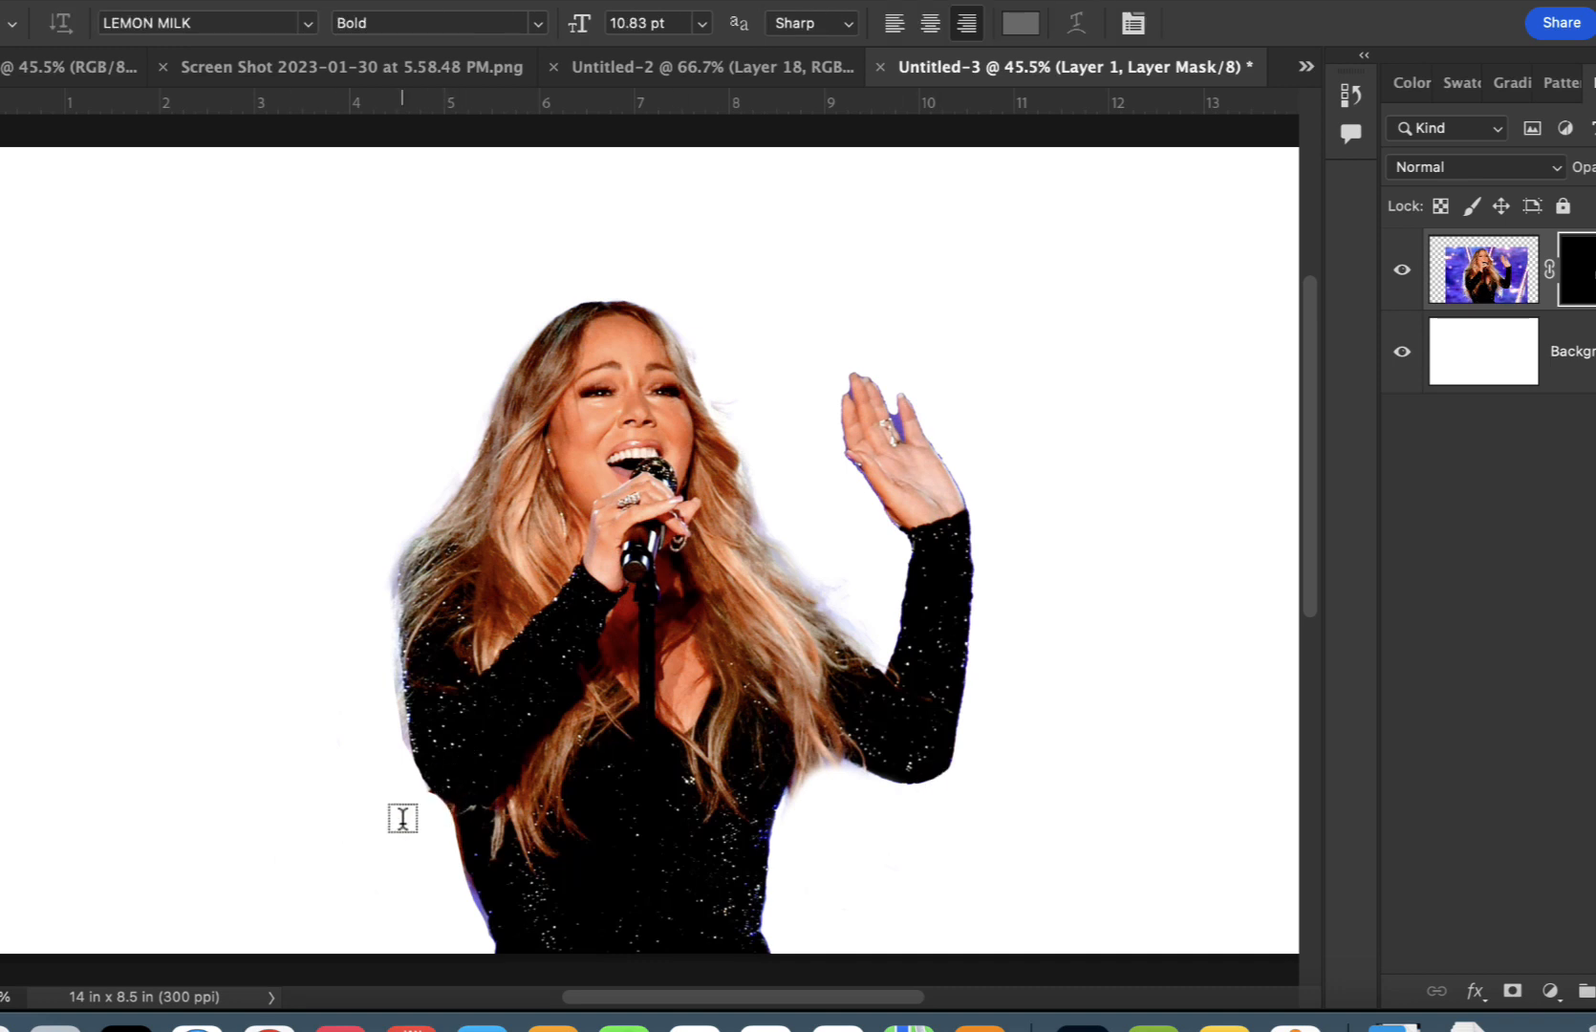
click(309, 822)
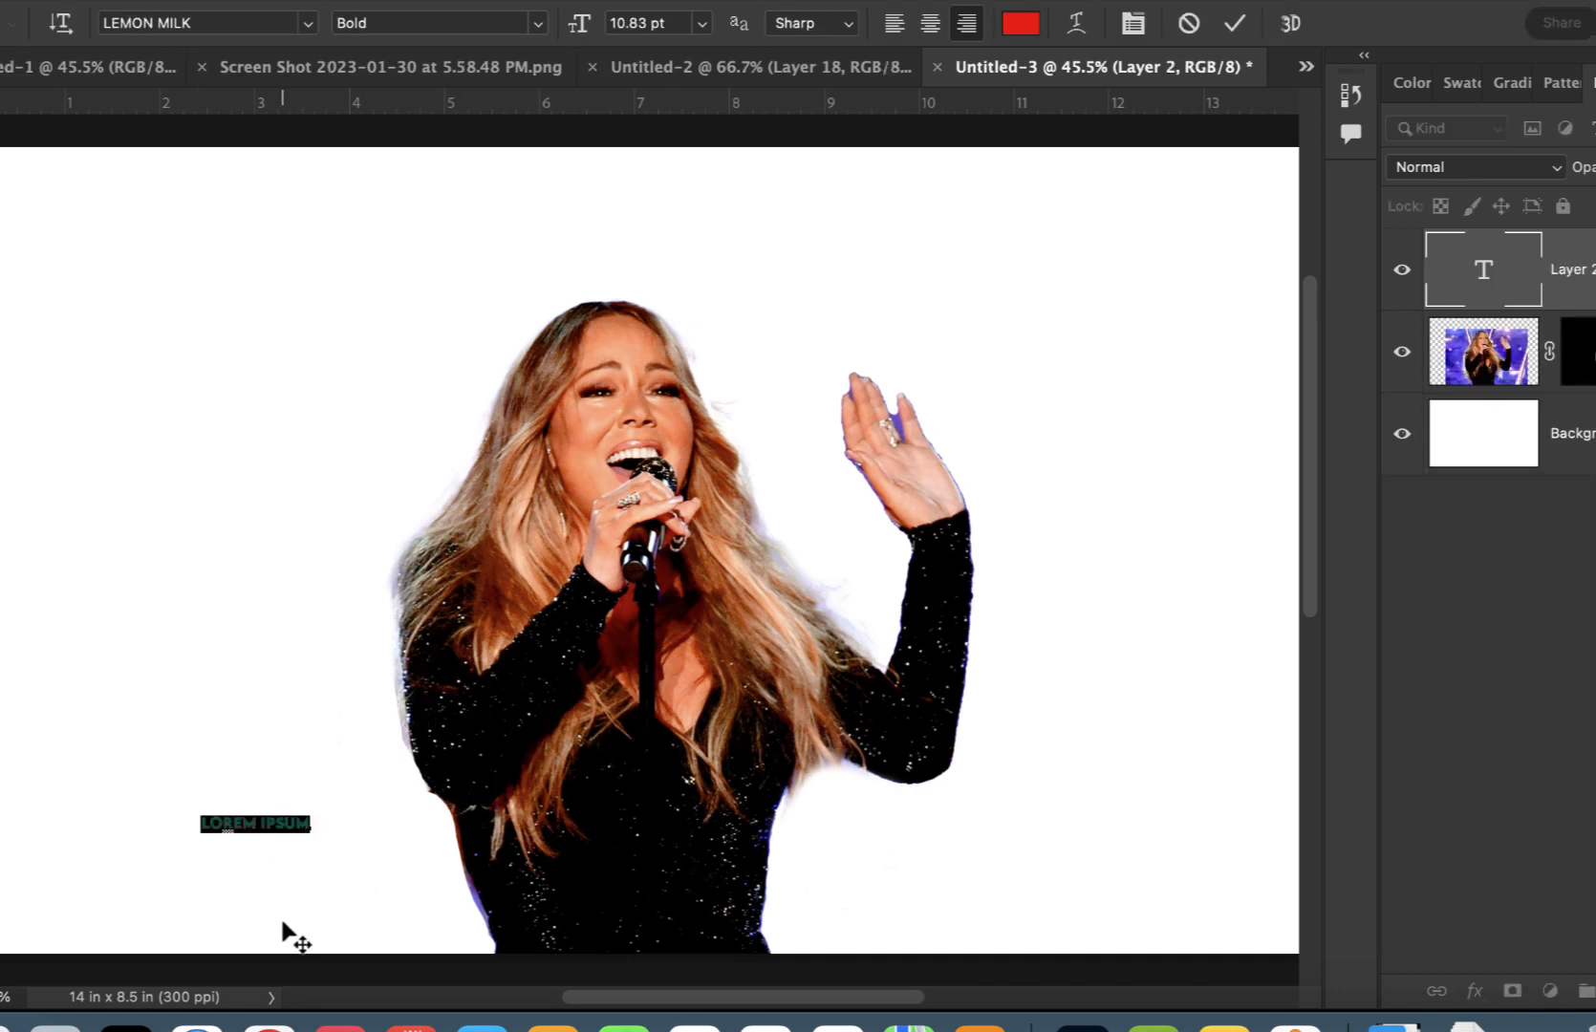
text(HALF)
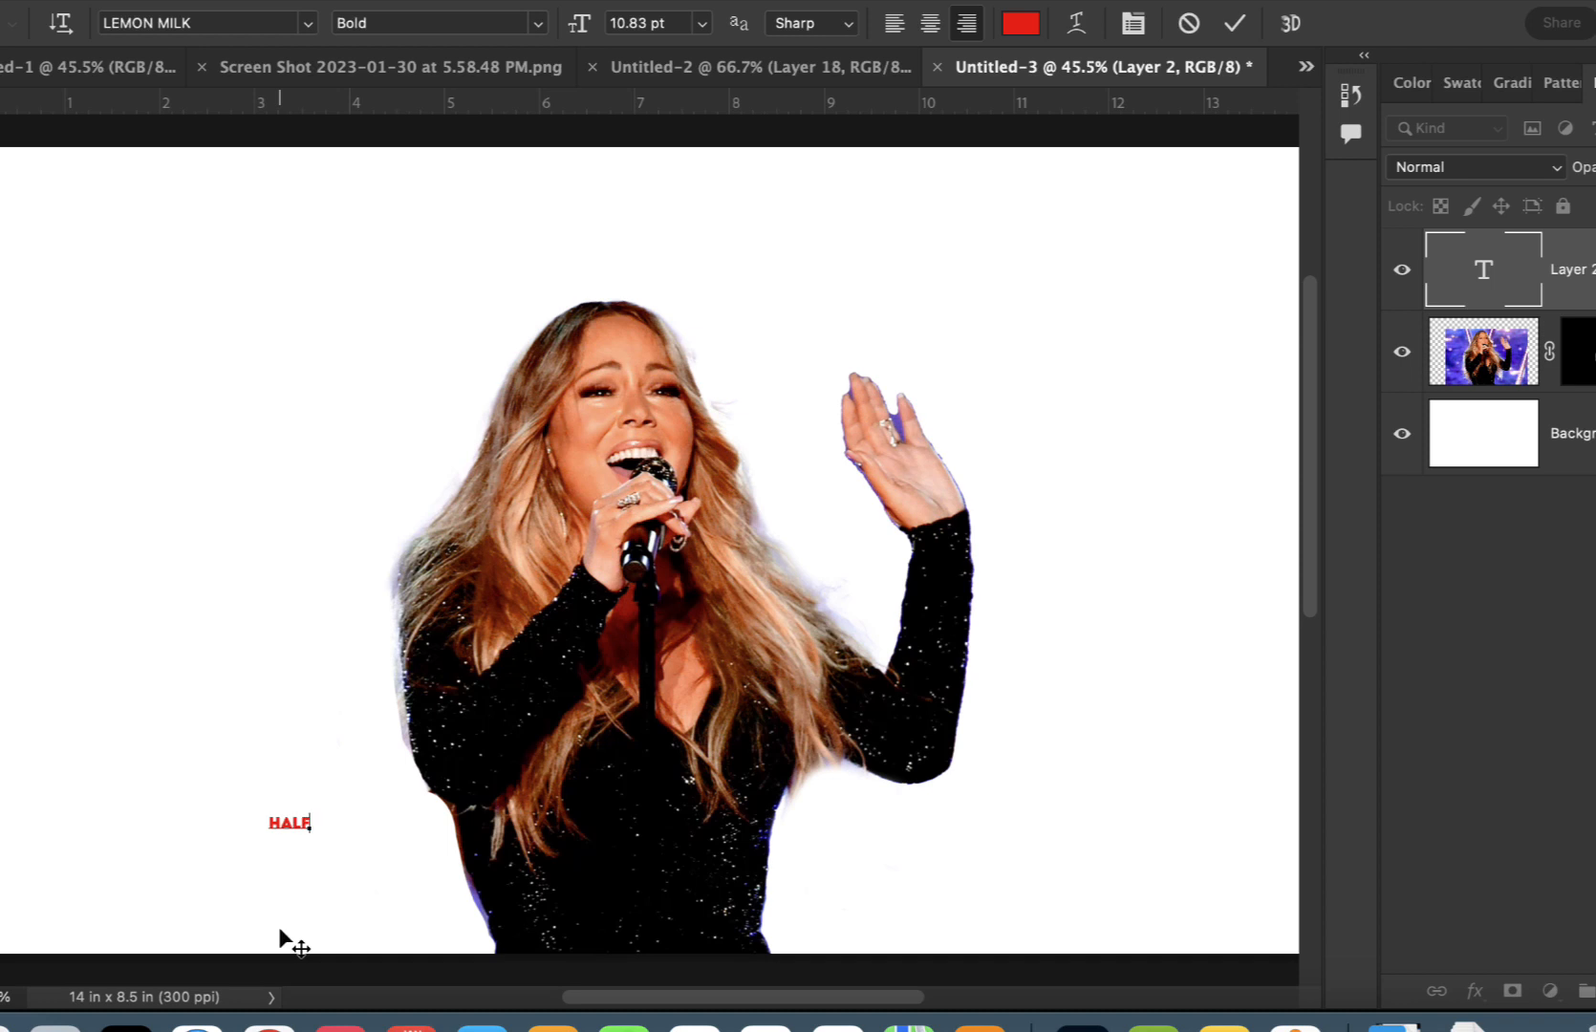
text(TIME SHOW)
Recolor the whole HALFTIME SHOW text black and commit it.
key(super+a)
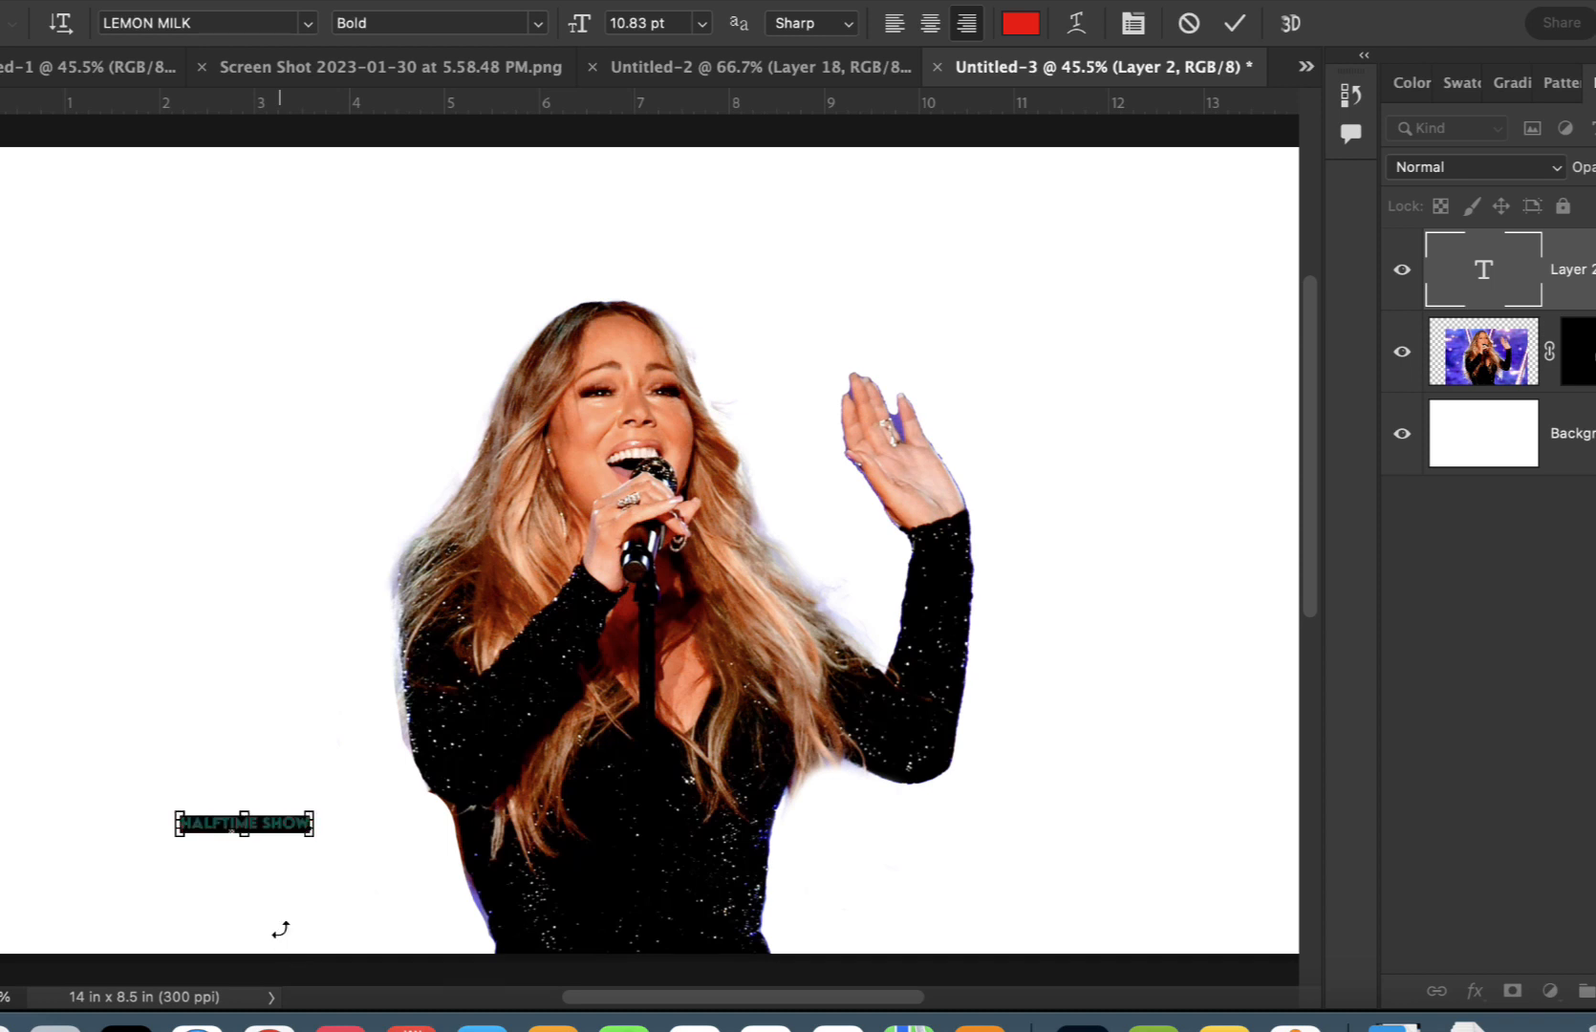
click(1030, 19)
drag(1064, 765, 1056, 1013)
key(Return)
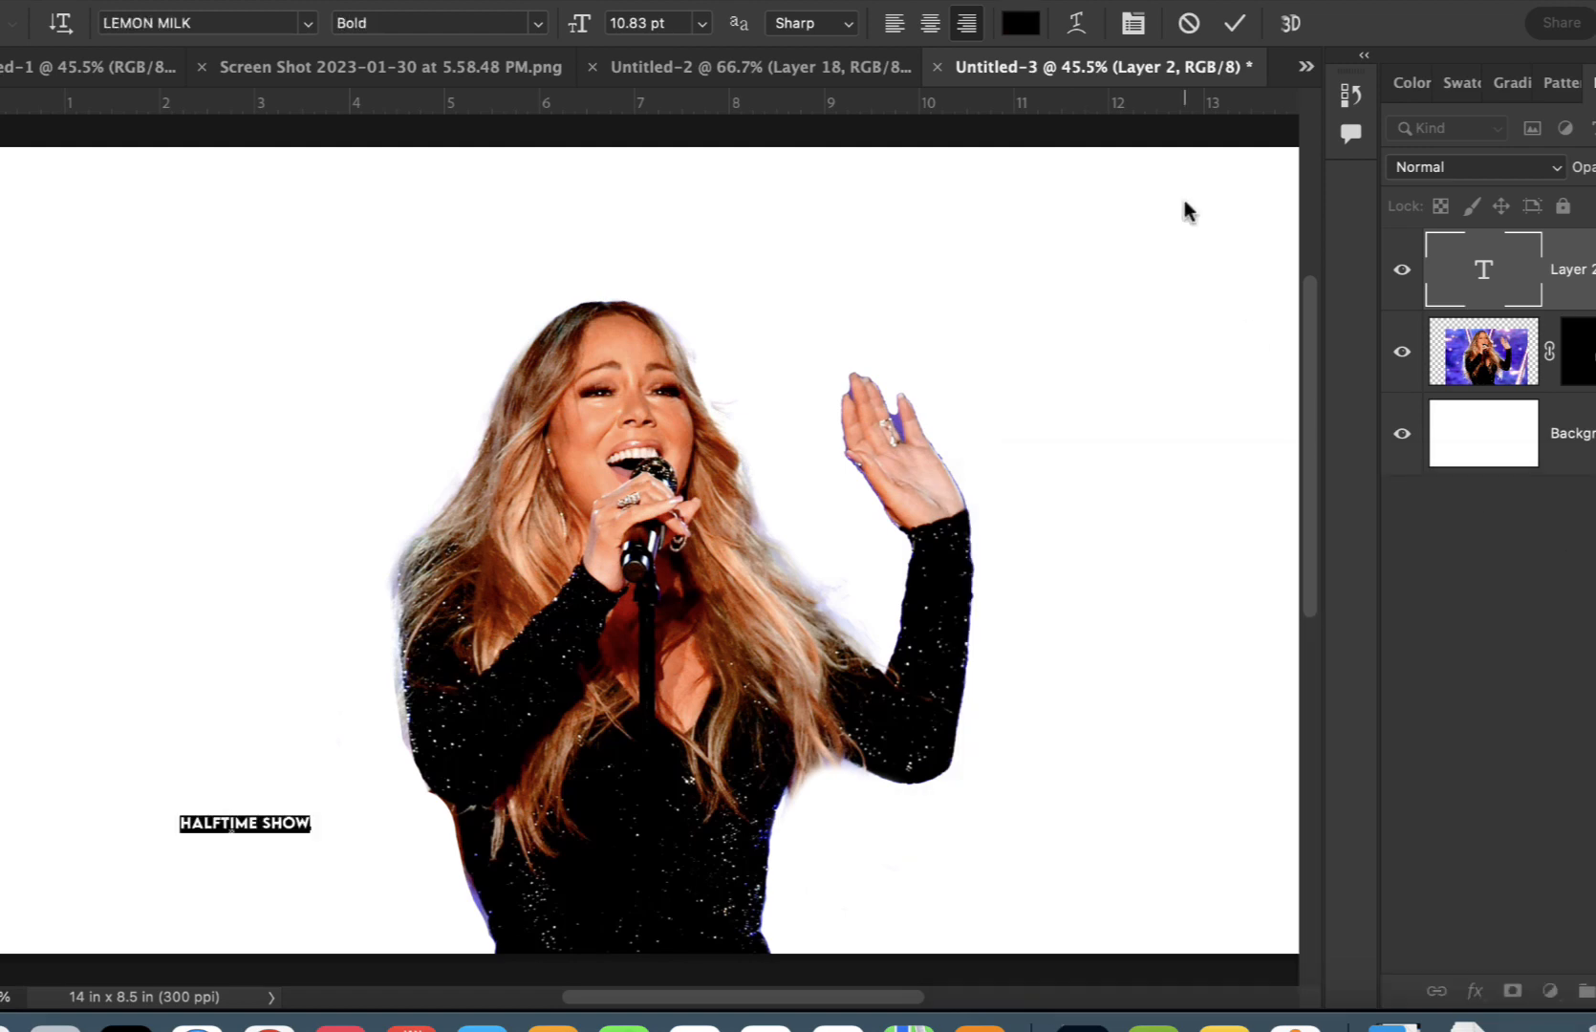
click(1234, 23)
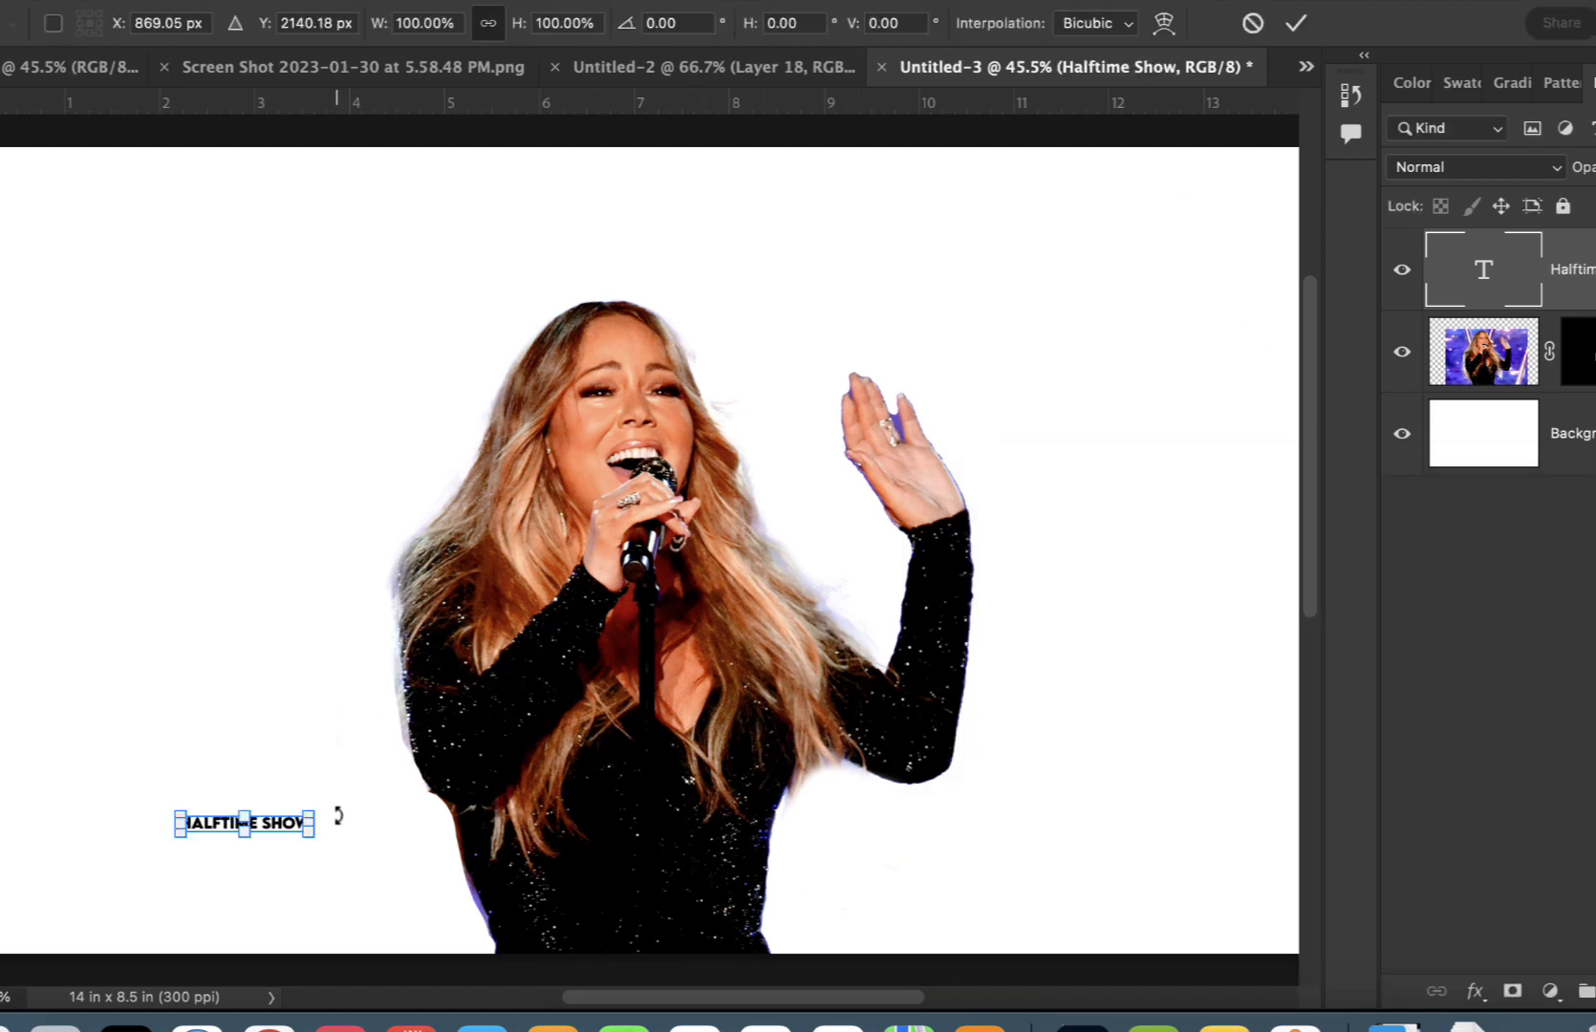
Enlarge the HALFTIME SHOW text to about 908%, position it across the lower part of the canvas over the singer, and commit it.
drag(322, 814, 1225, 477)
drag(985, 737, 829, 845)
drag(1077, 804, 1185, 752)
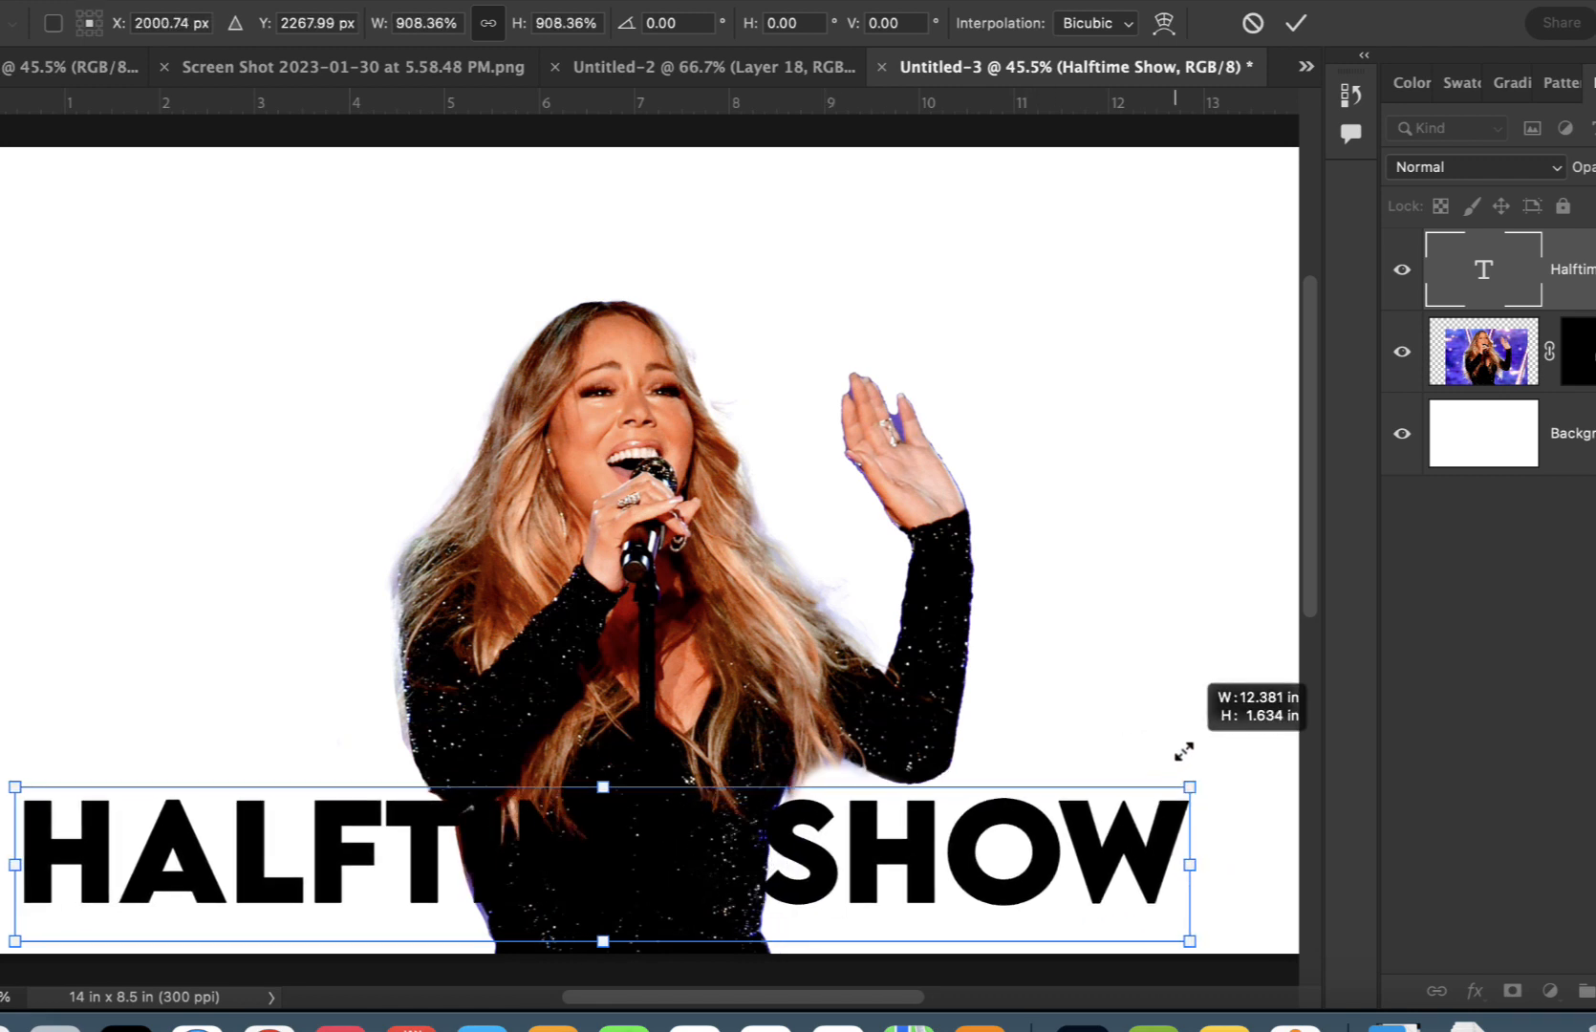
click(1295, 23)
click(818, 839)
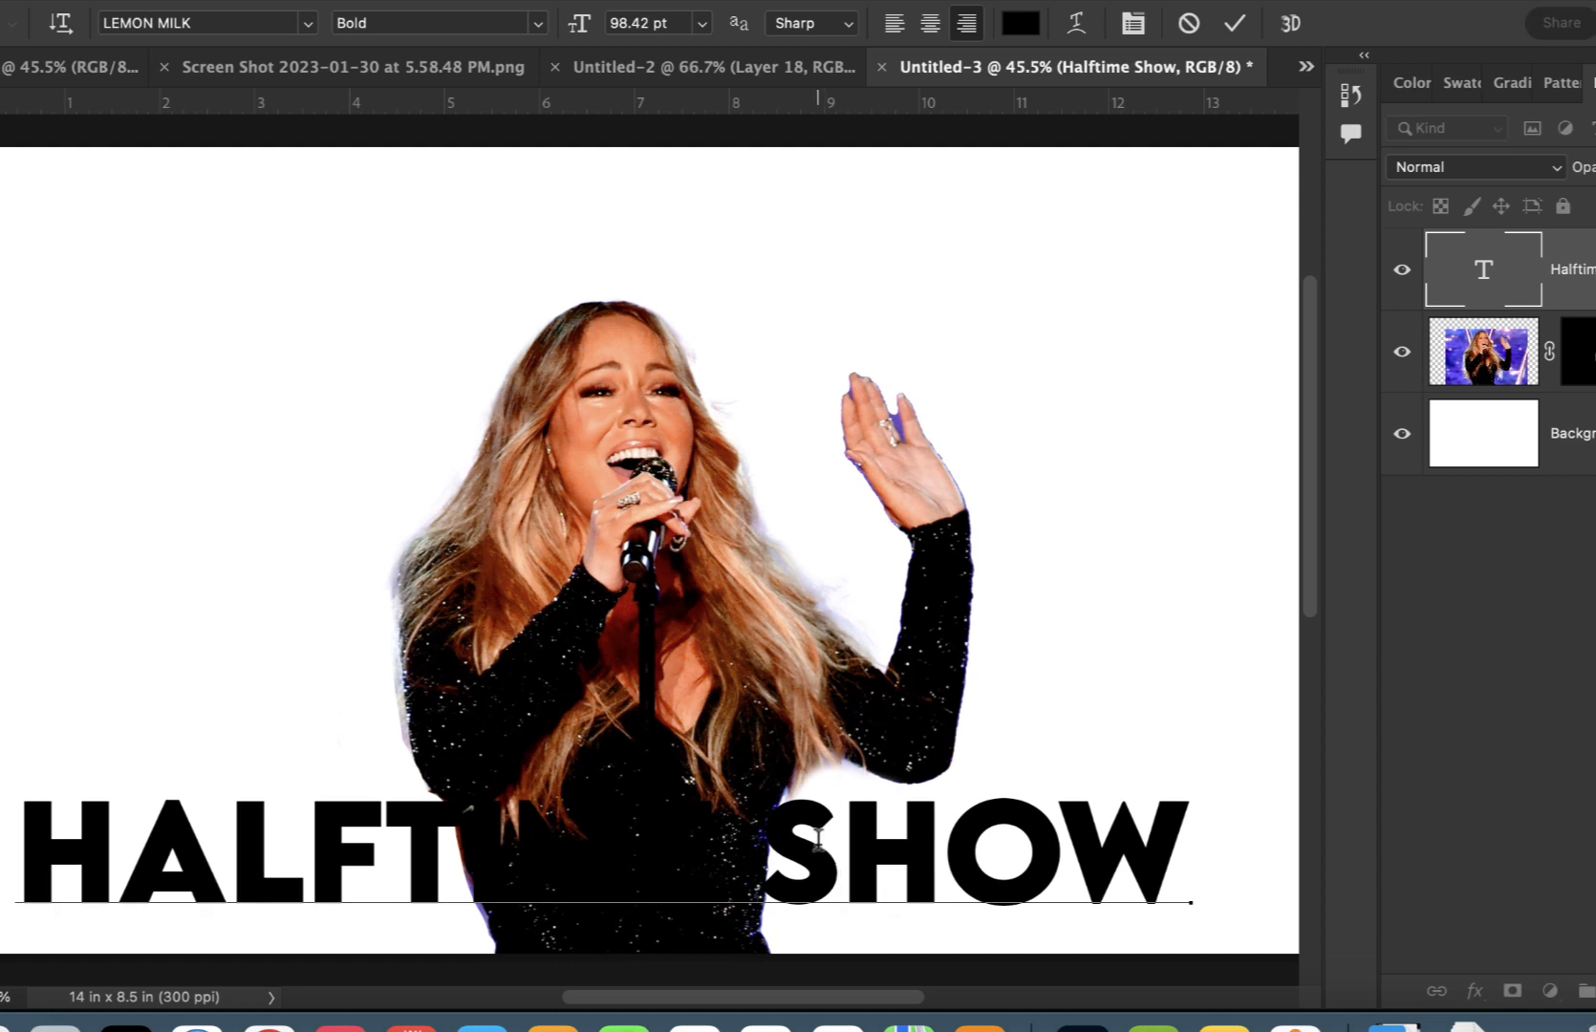
click(1234, 25)
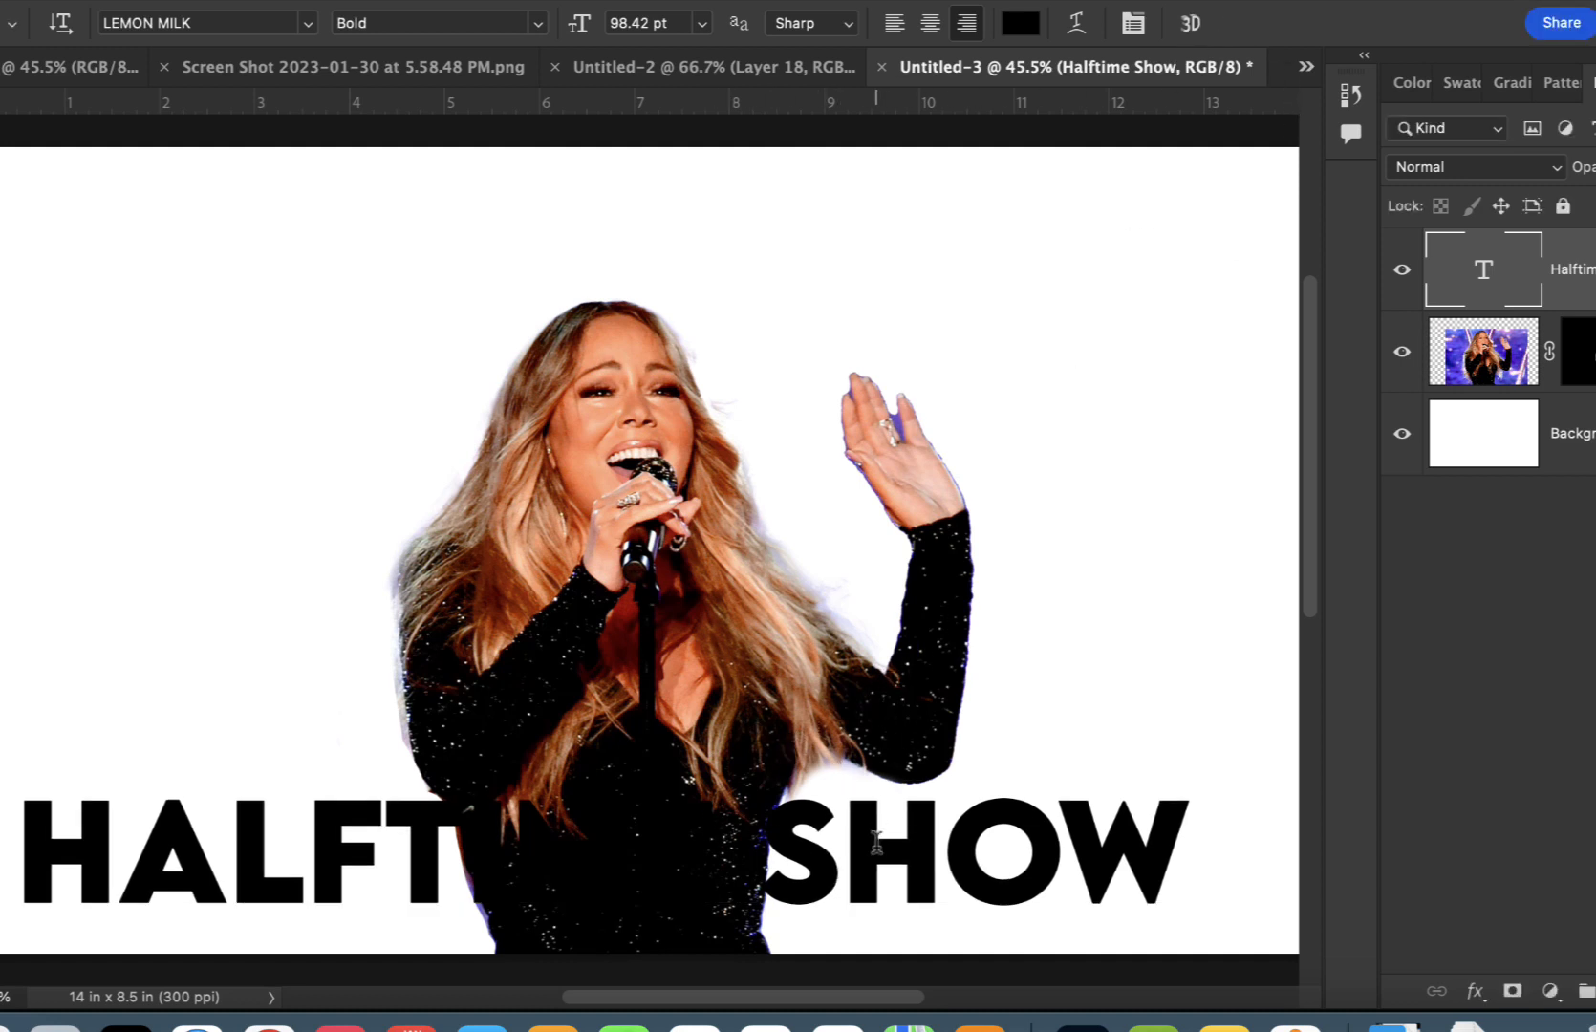
Duplicate the HALFTIME SHOW text layer and recolor the copy white (ffffff).
key(super+j)
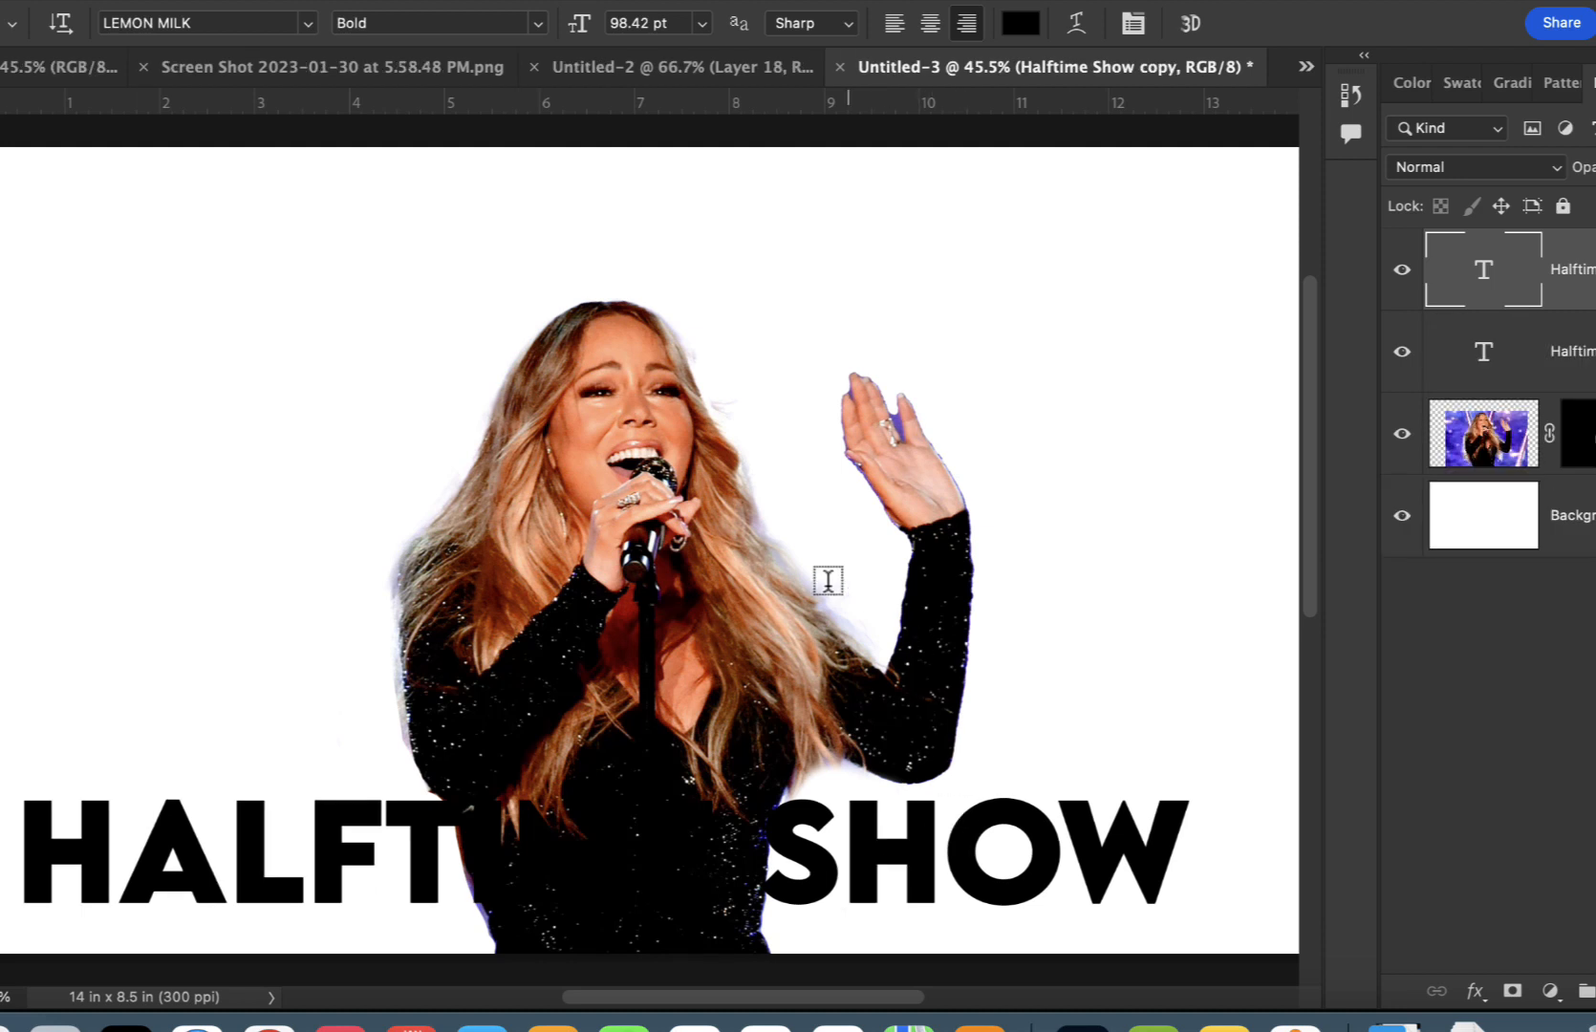
click(1019, 22)
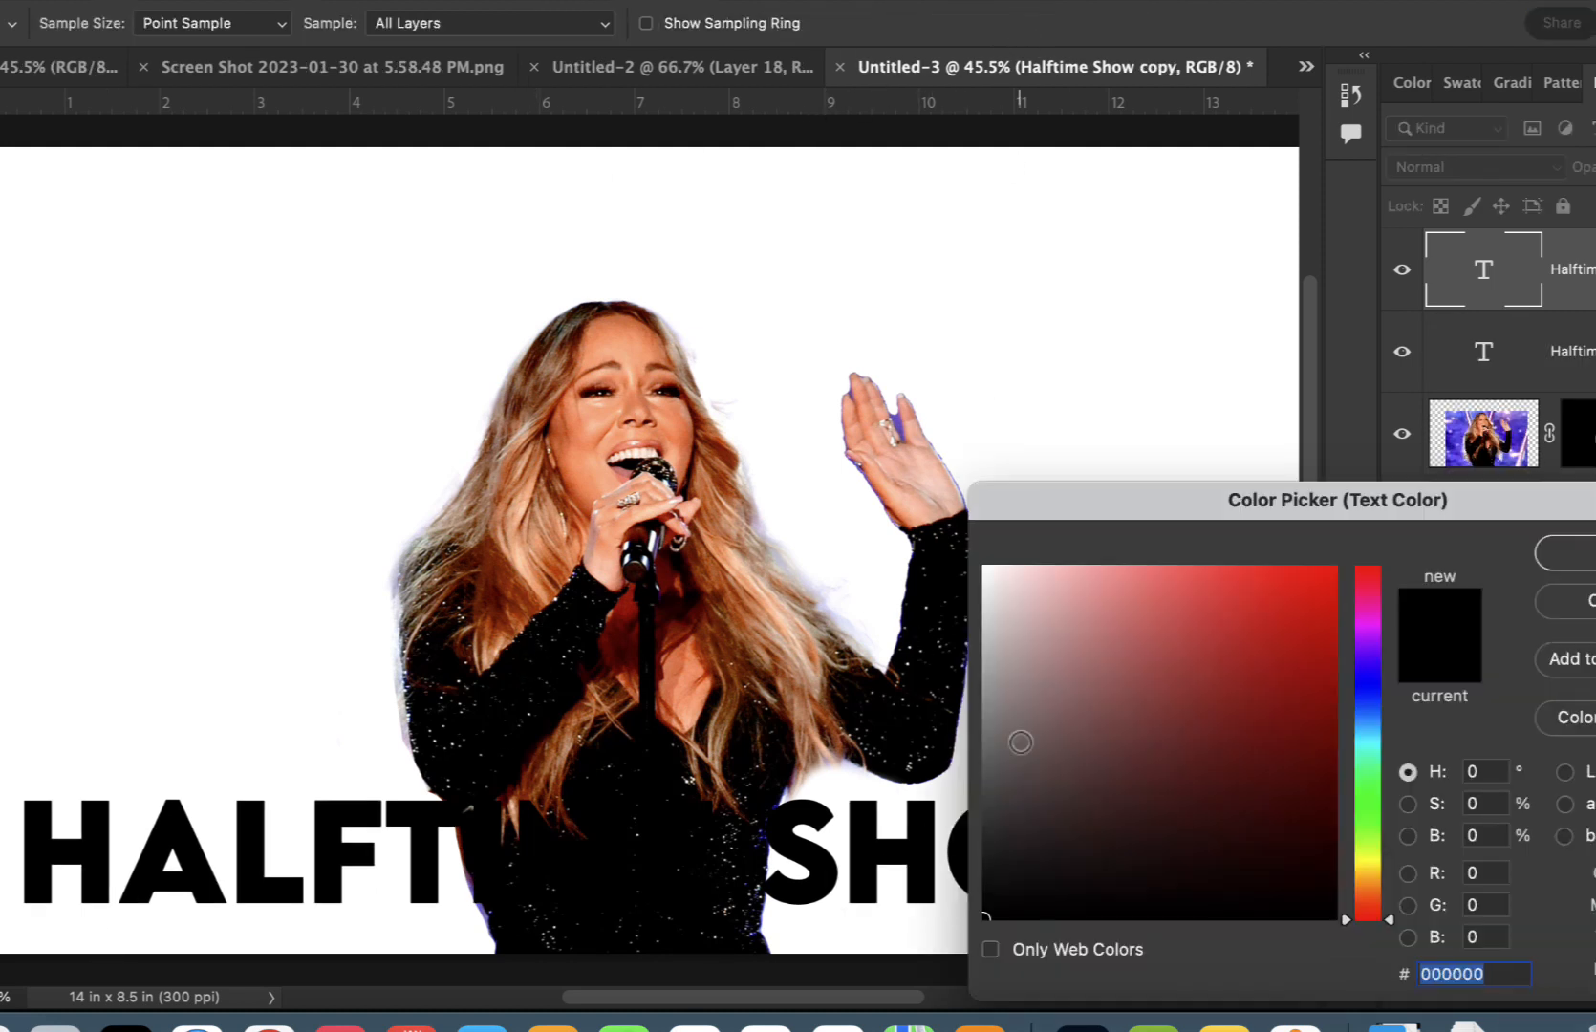
click(985, 567)
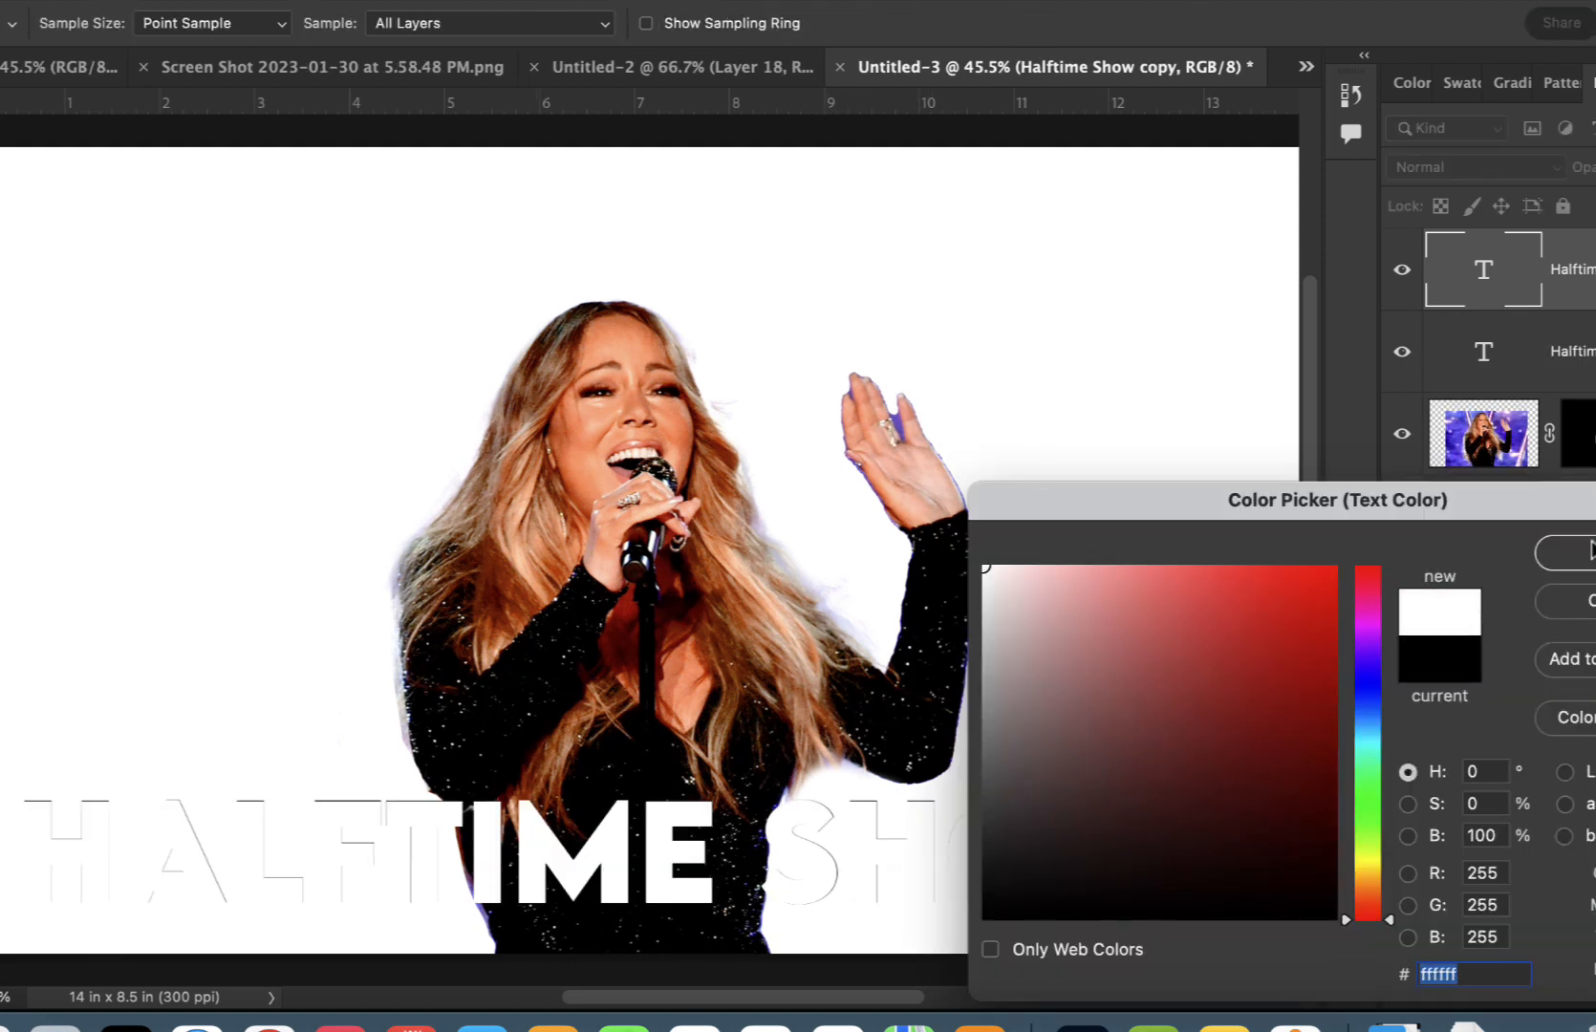
click(1591, 549)
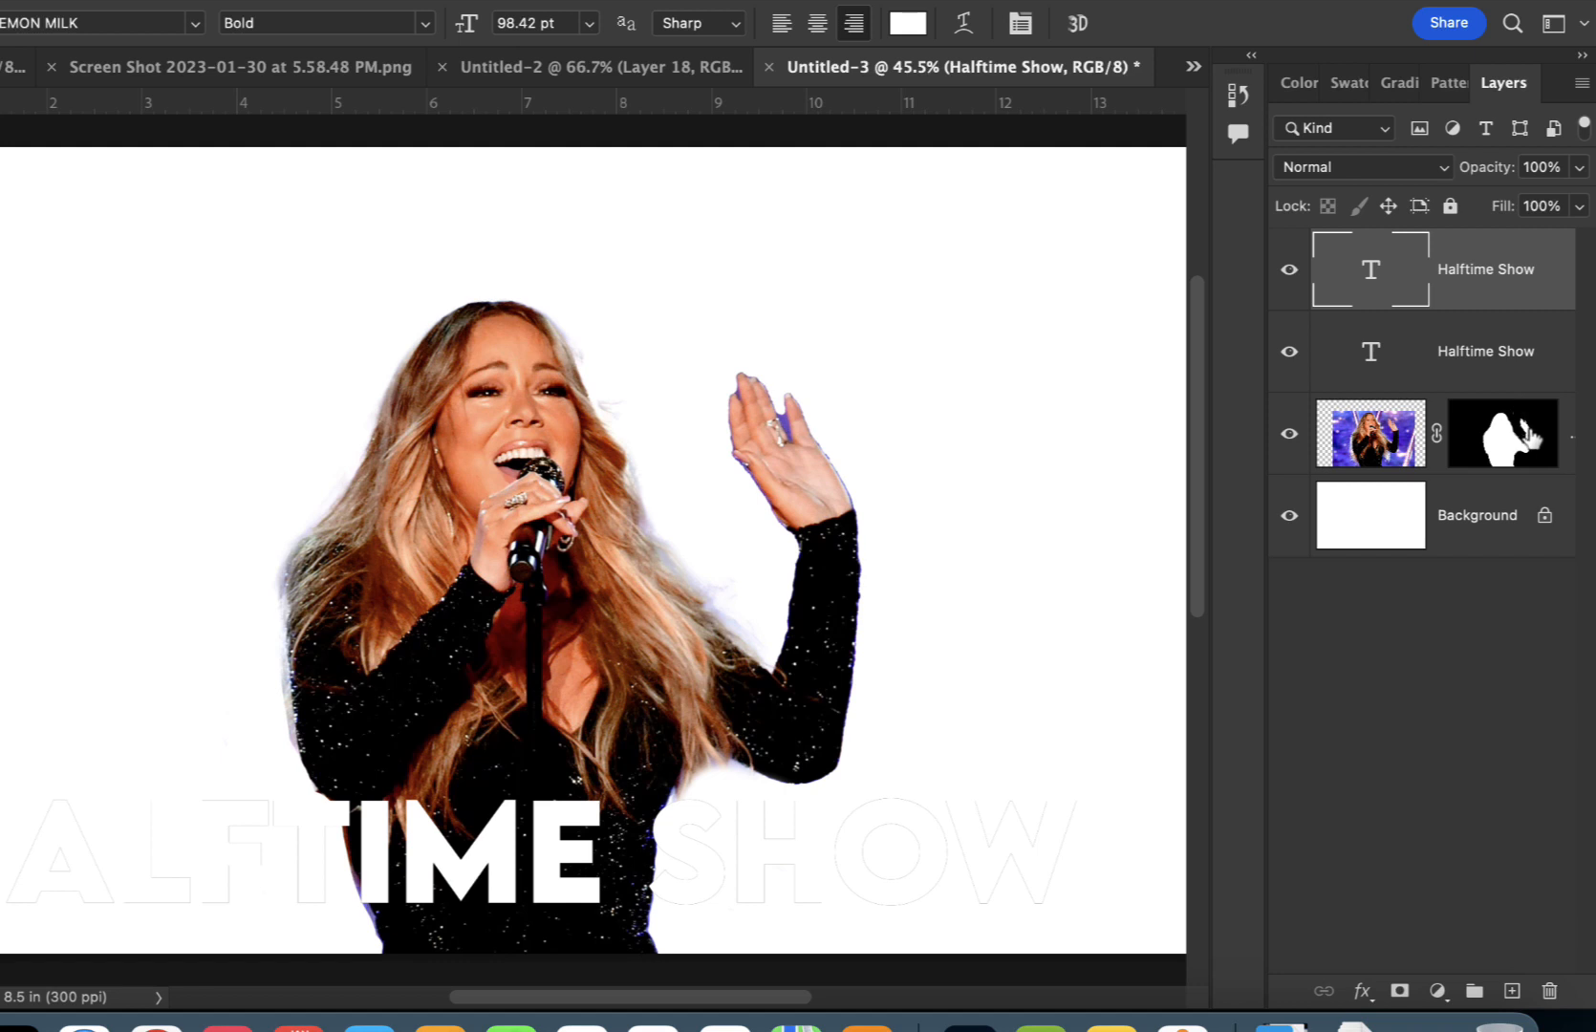
Load the singer's layer mask as a selection and add it as a mask to the white HALFTIME SHOW copy.
drag(1494, 435, 1520, 452)
super+click(1510, 449)
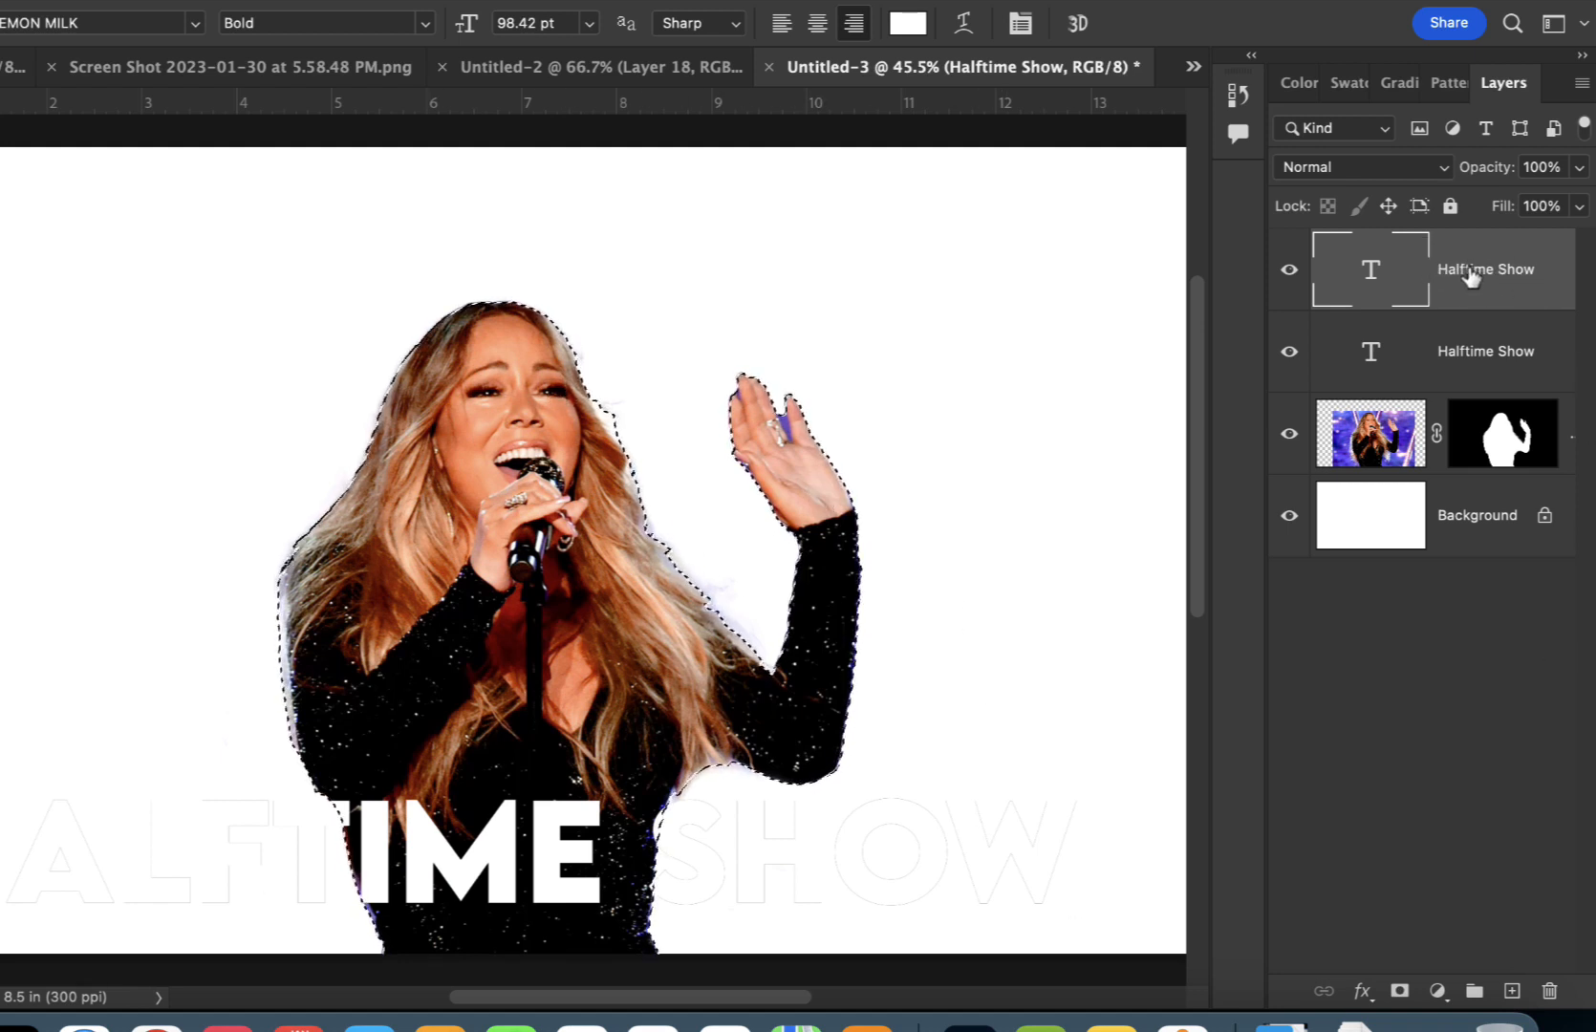
click(1401, 993)
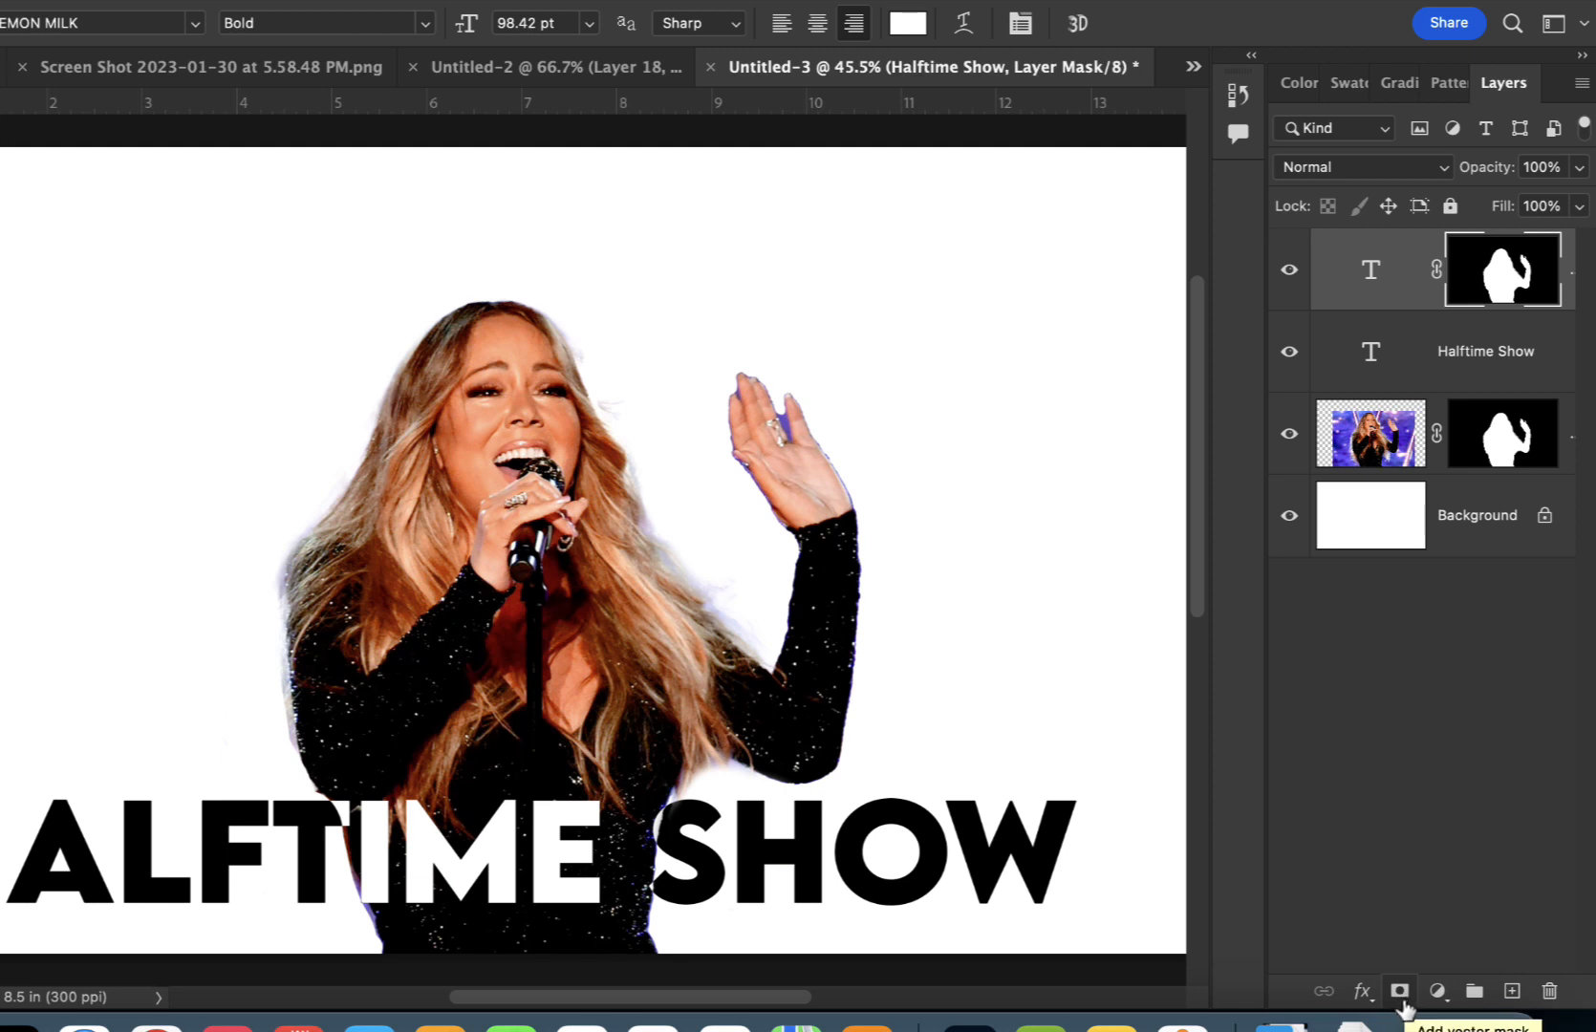
Unlink the mask from the white HALFTIME SHOW text and move both text layers together slightly up and right over the singer.
click(1438, 273)
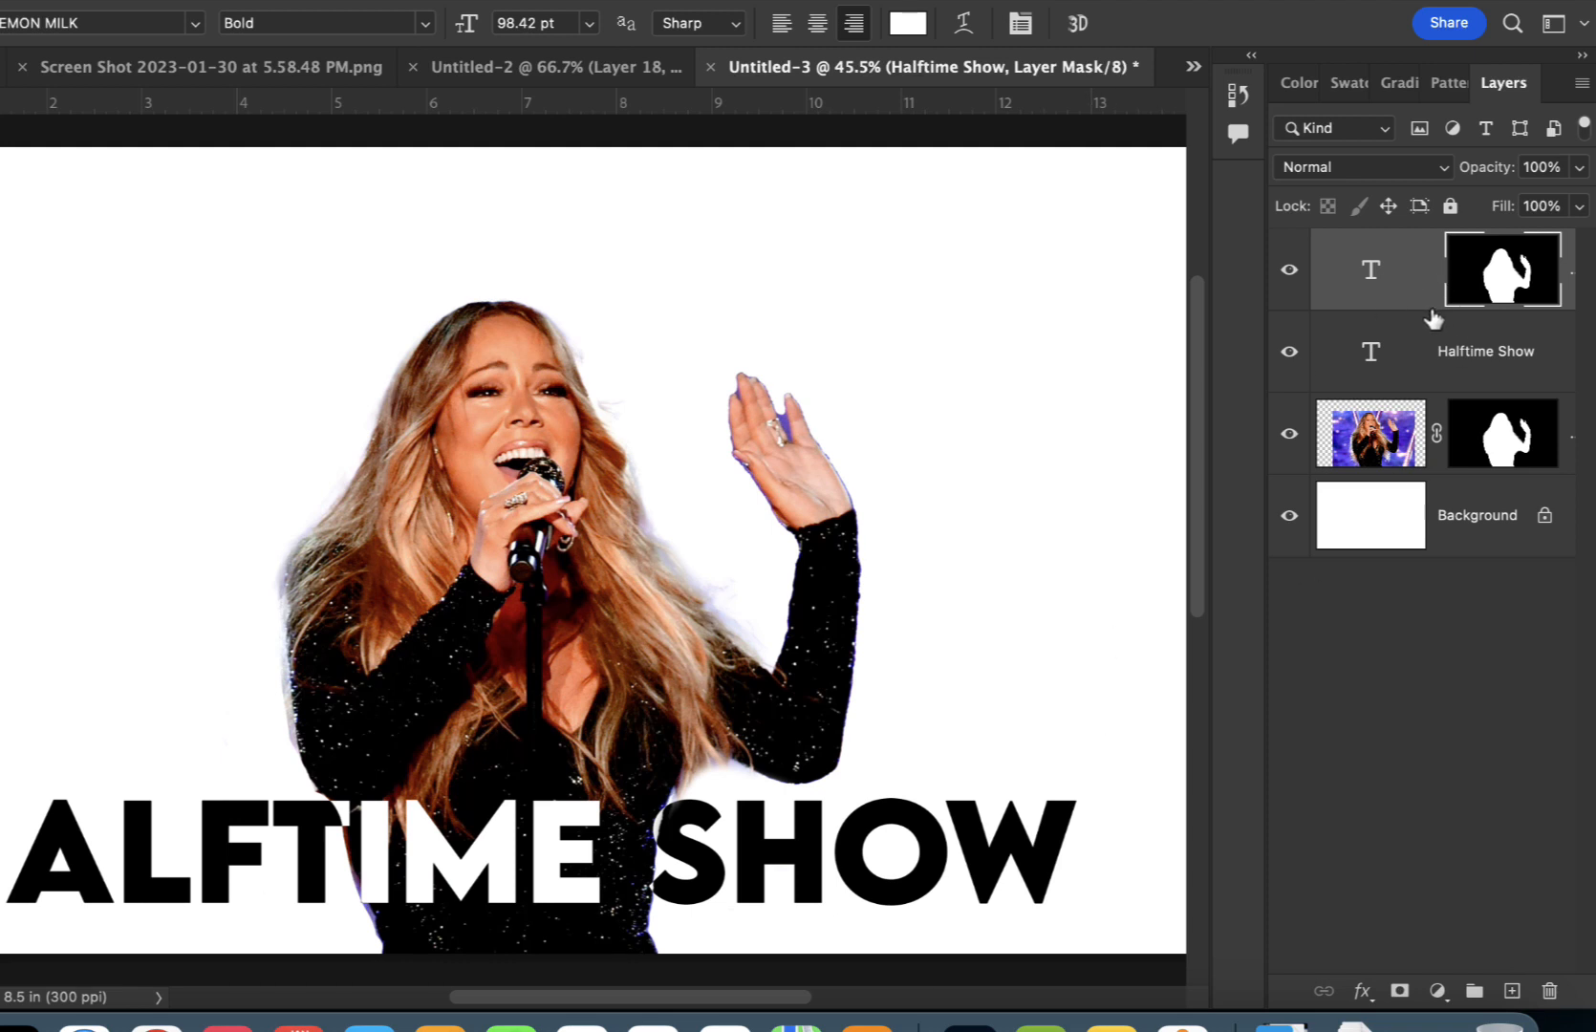
shift+click(1411, 353)
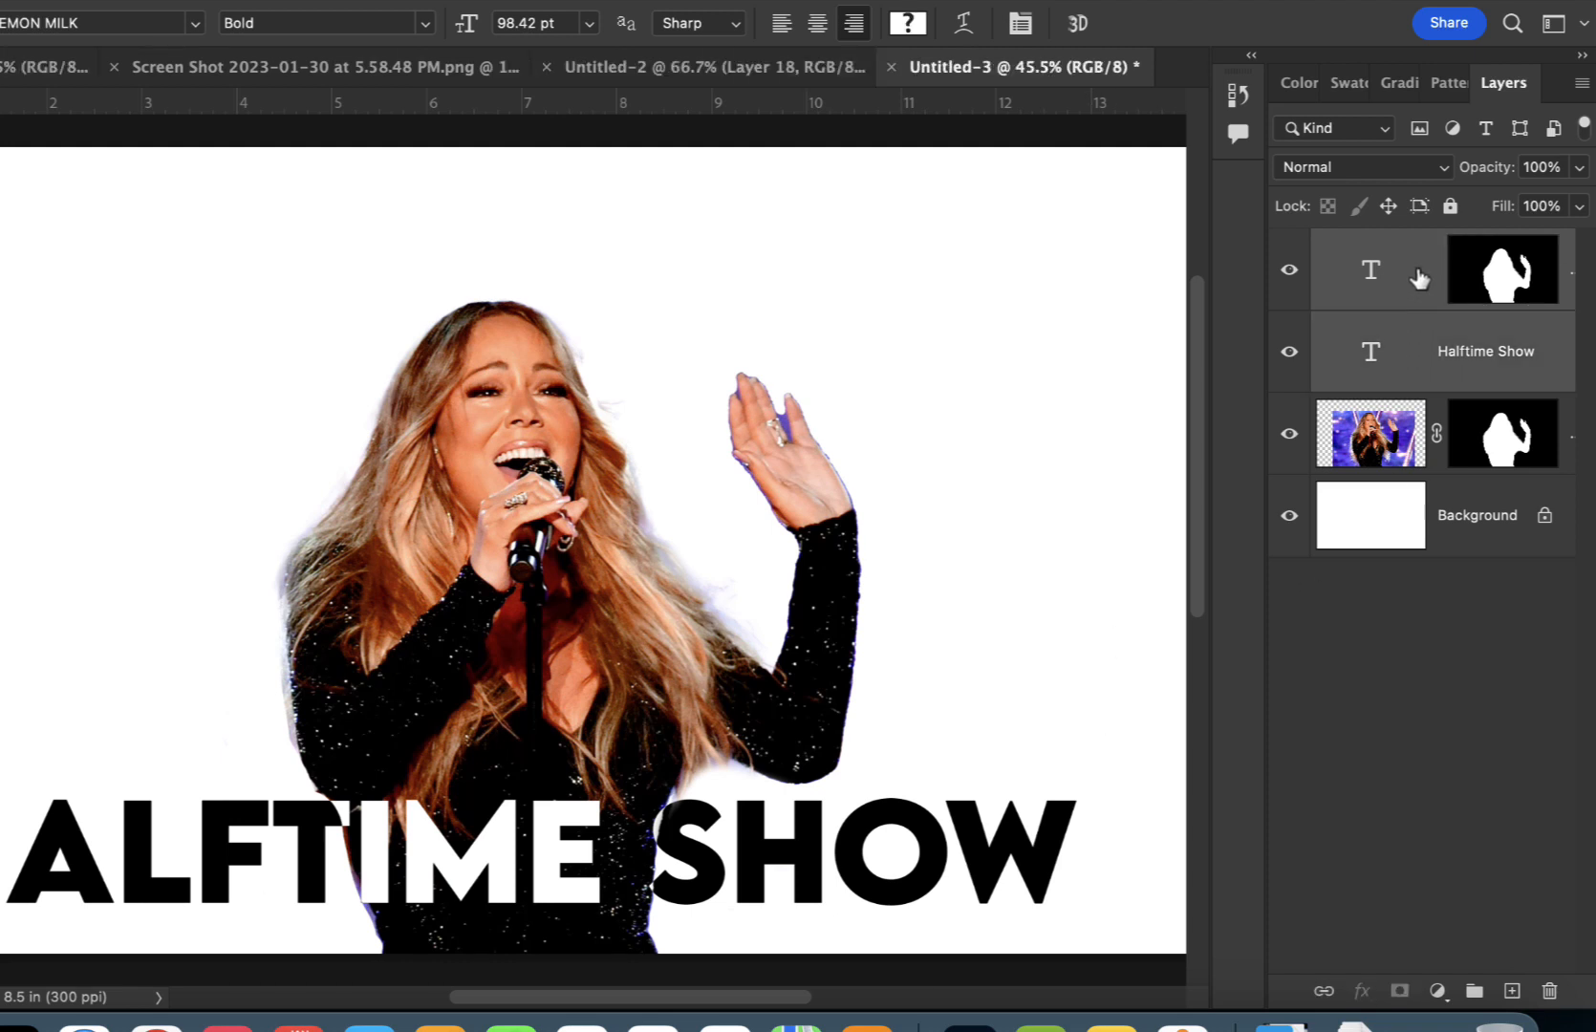
key(v)
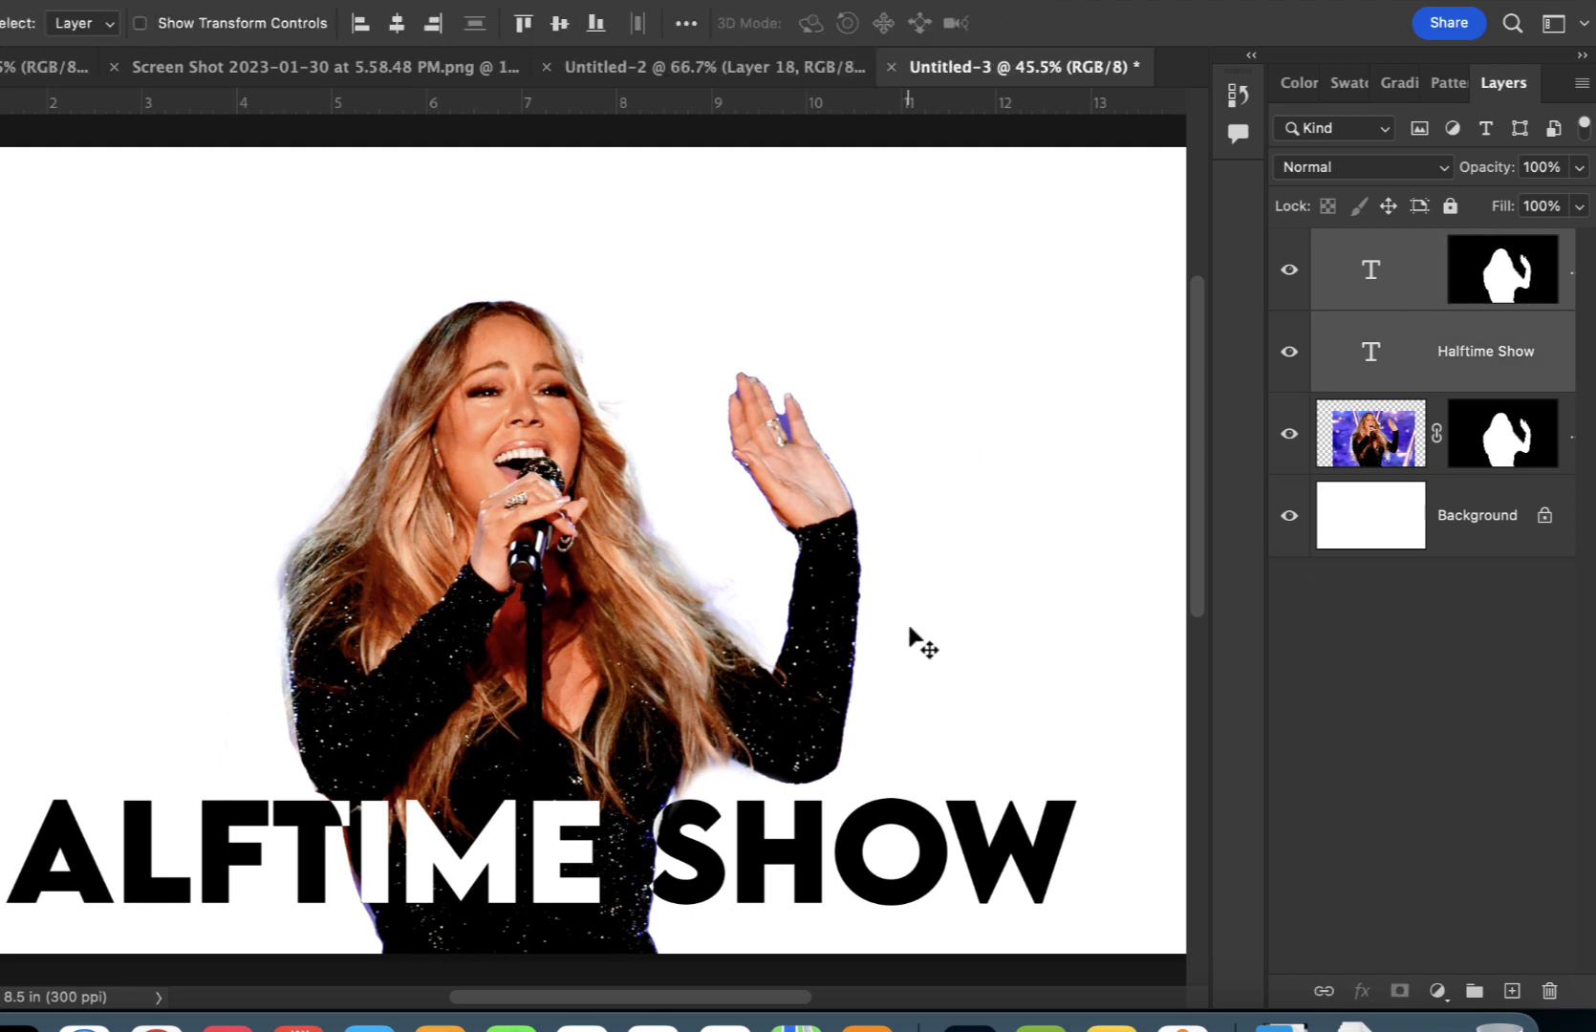
drag(920, 871, 969, 853)
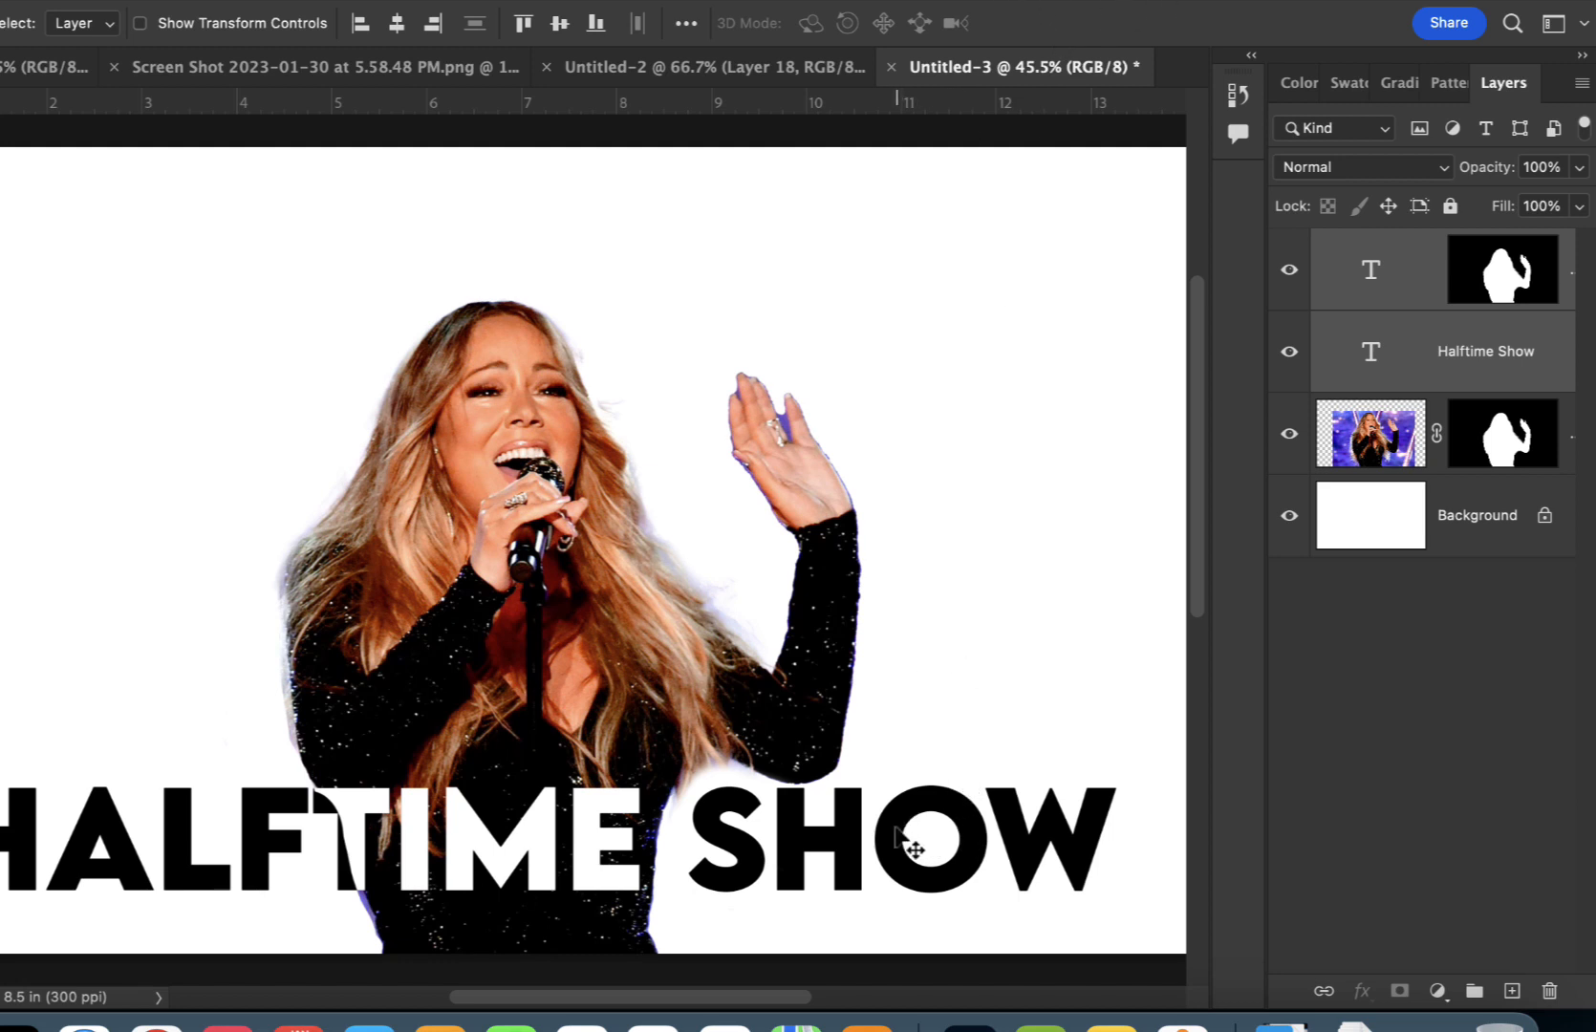
drag(912, 848, 894, 801)
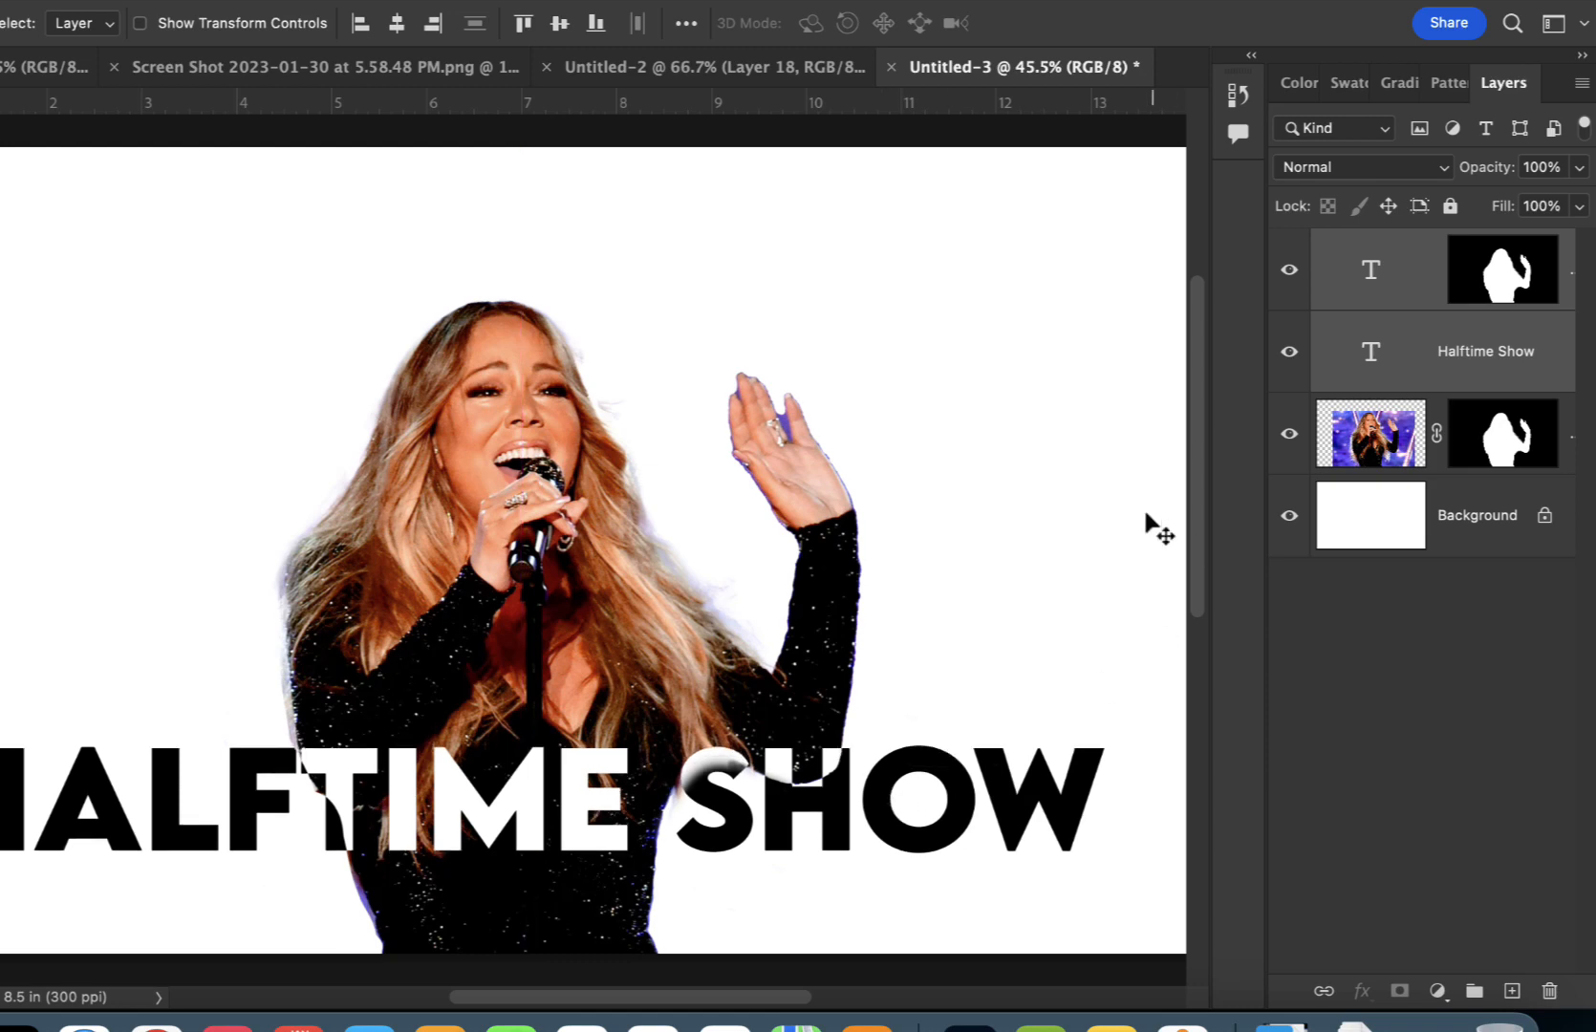
Examine the text layout of the two example halftime posters in the other open documents and return to Untitled-3.
click(382, 73)
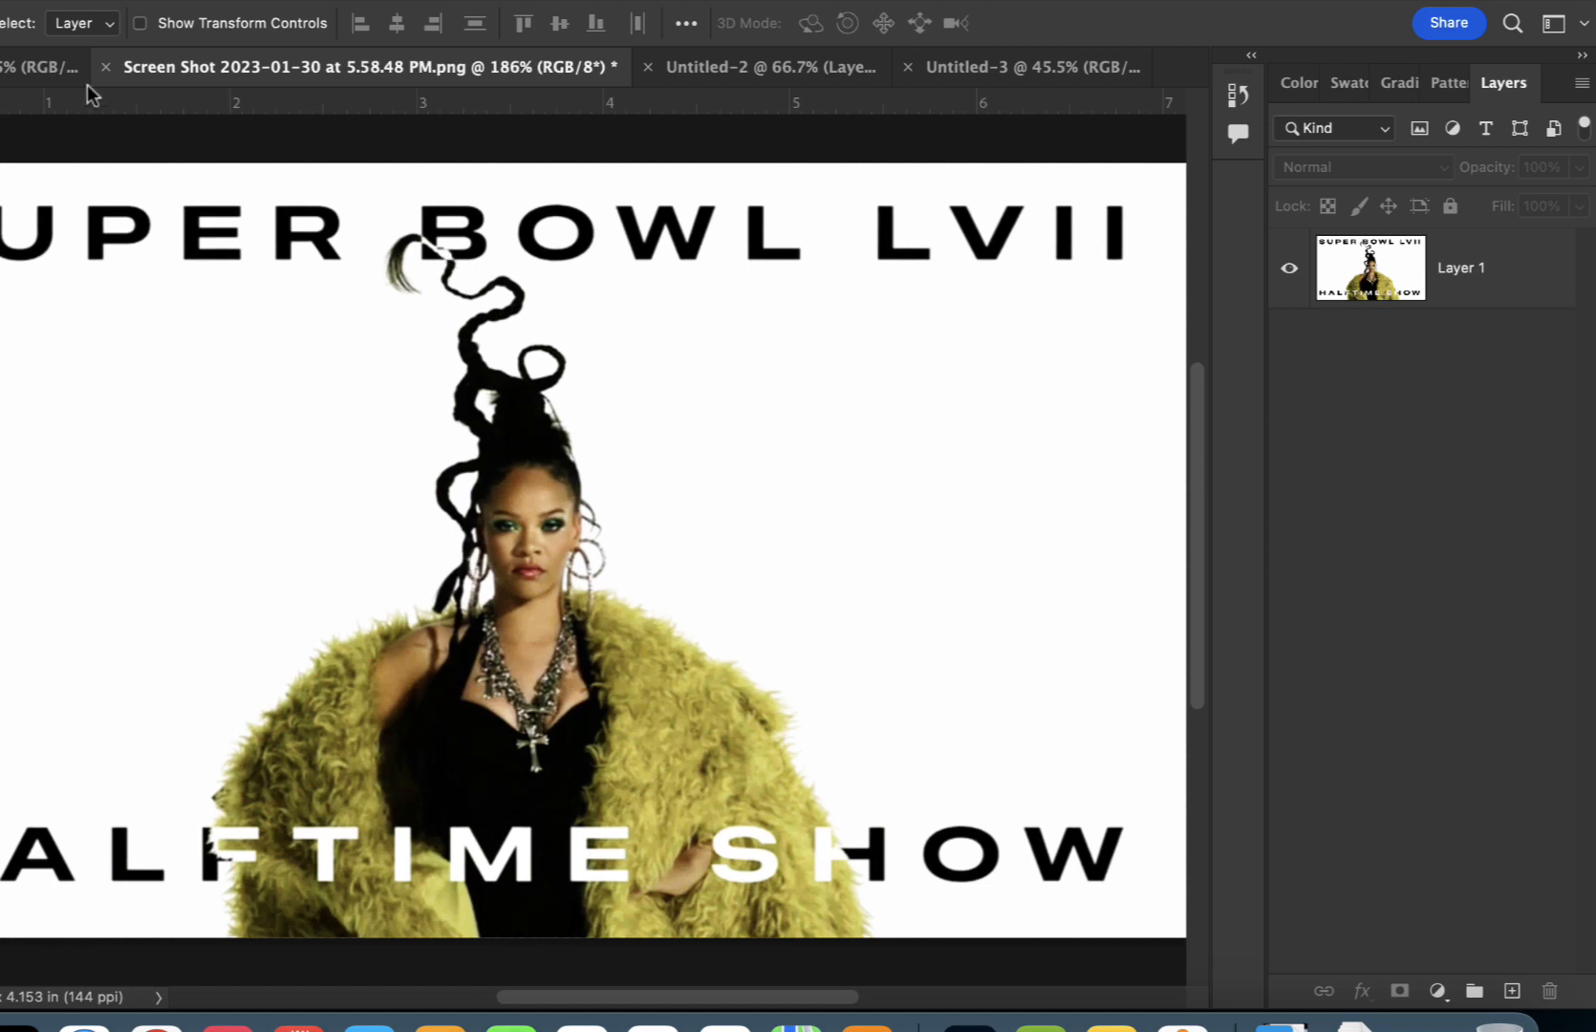
click(29, 69)
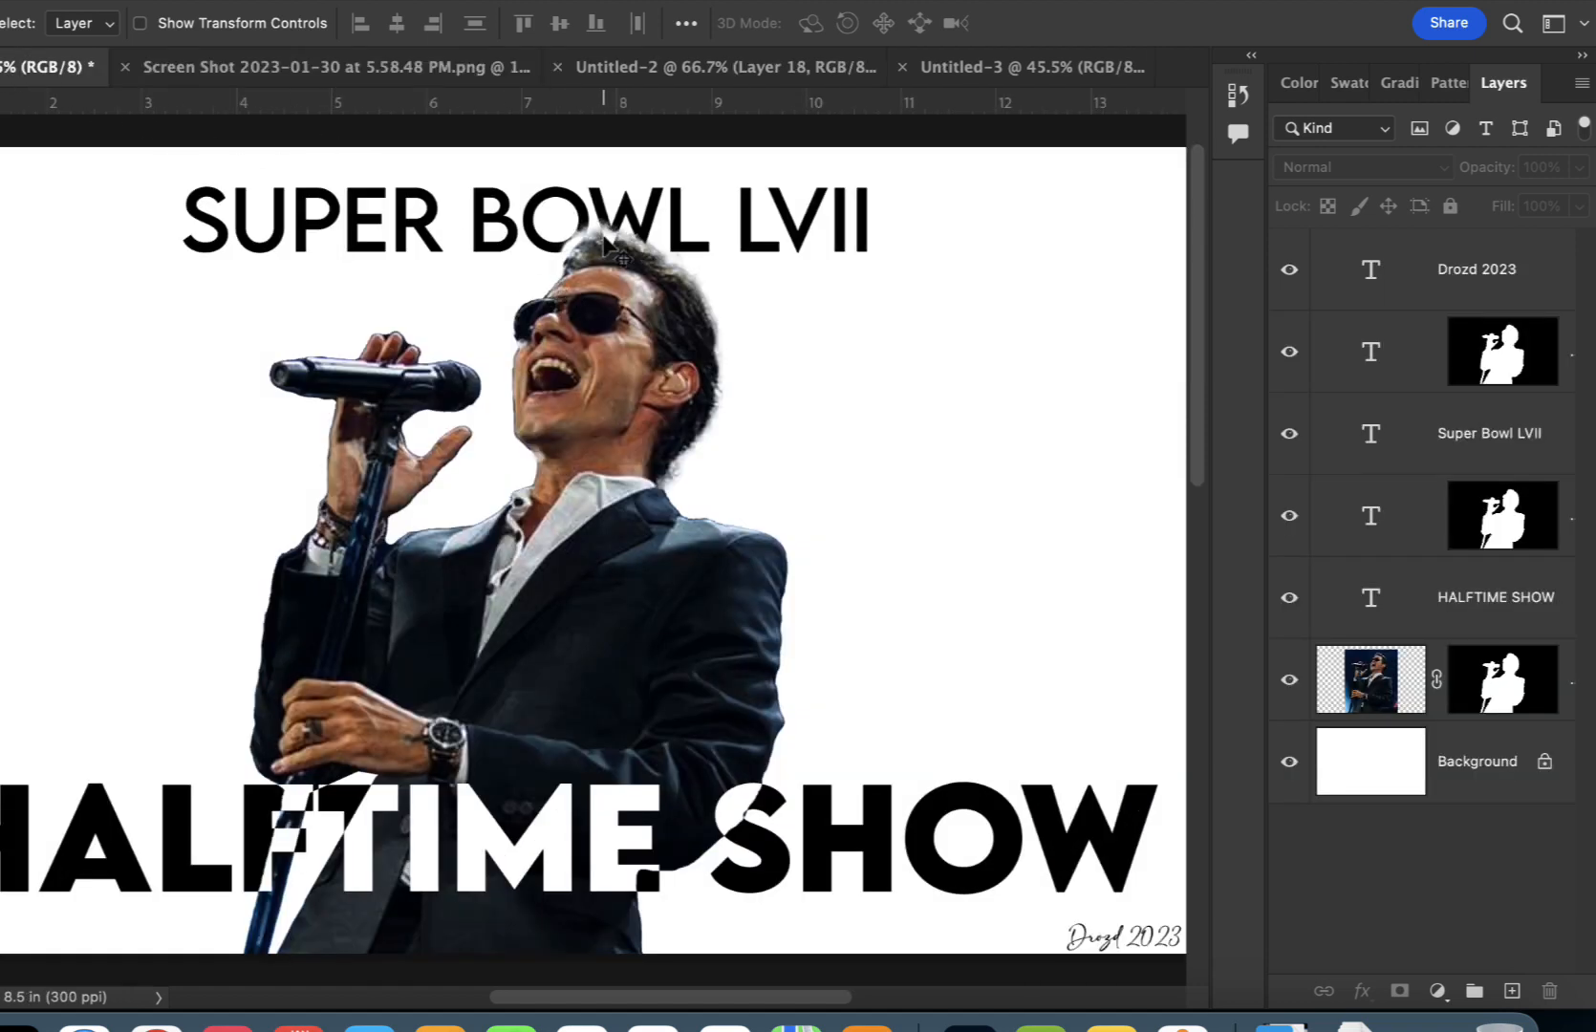
click(951, 66)
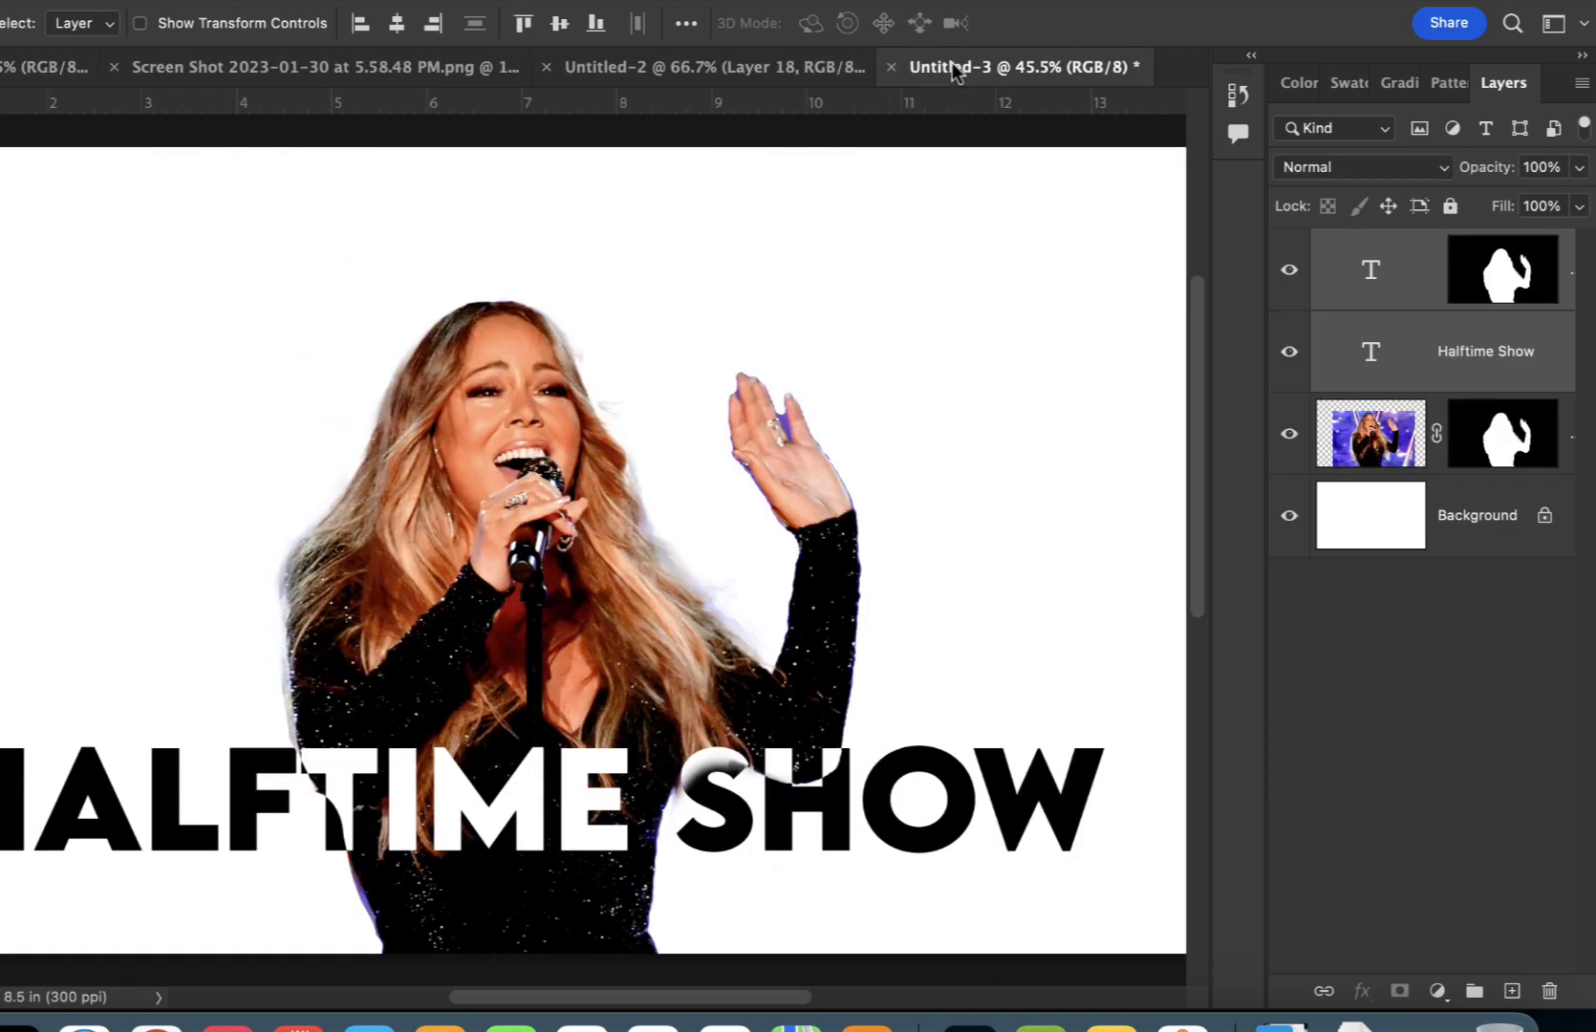
Add the text "SUBPER BOWL" in black Lemon Milk Bold on a new layer above the singer's head and commit it.
click(1511, 991)
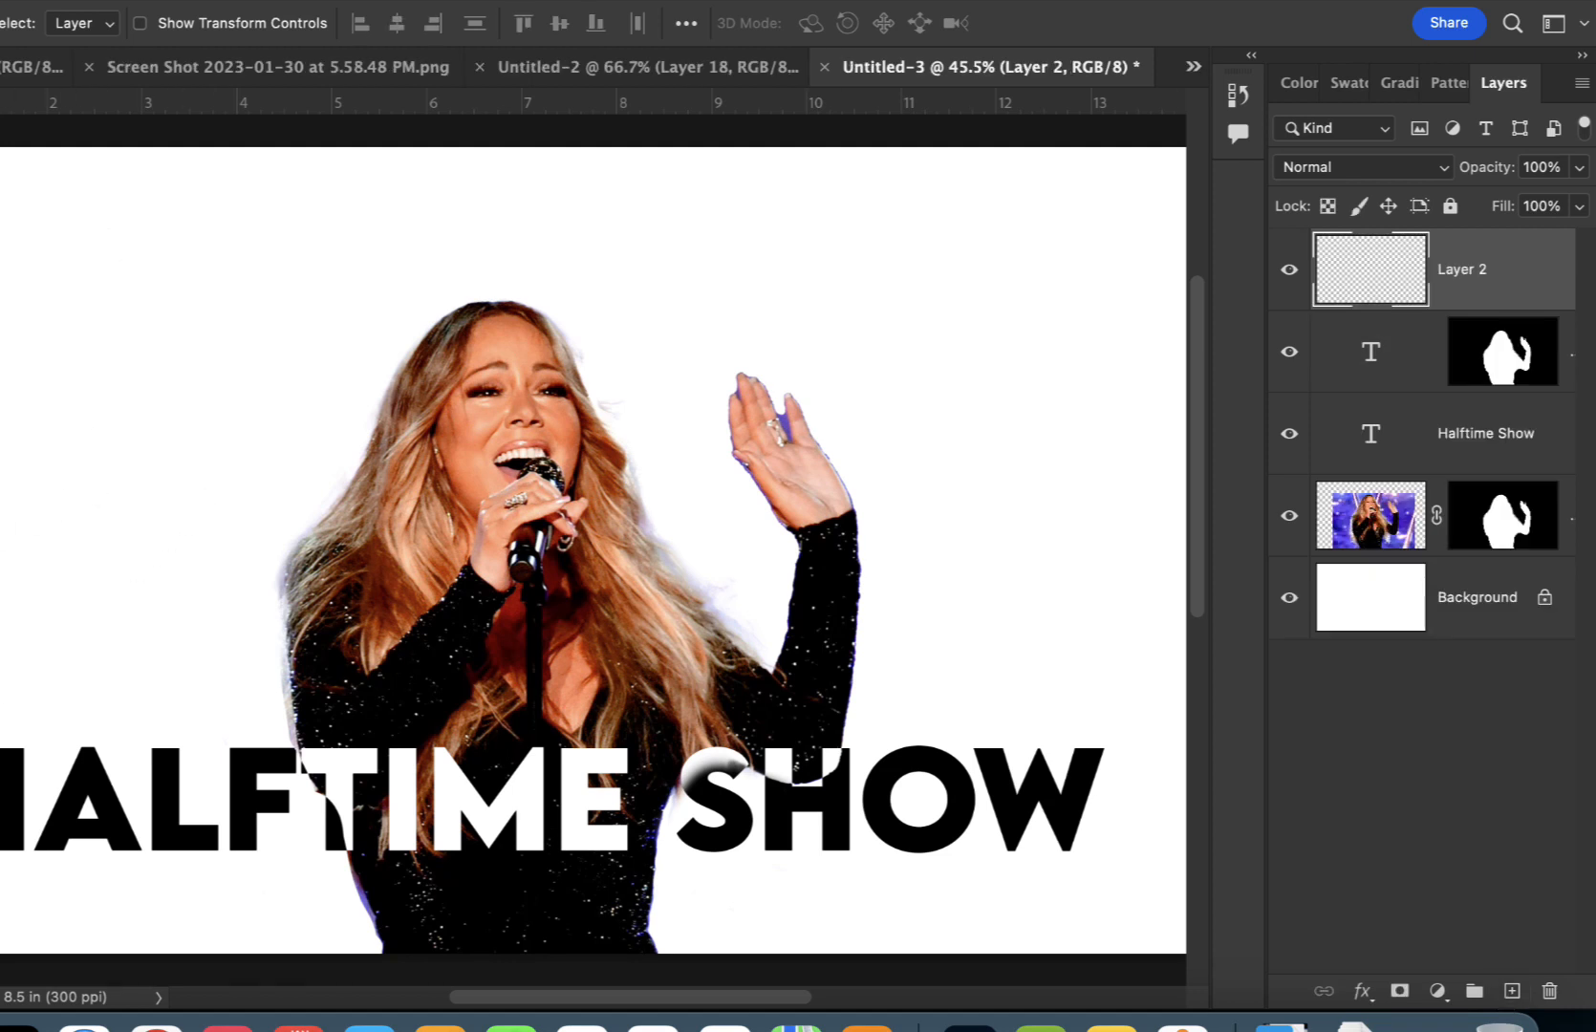
key(t)
click(380, 244)
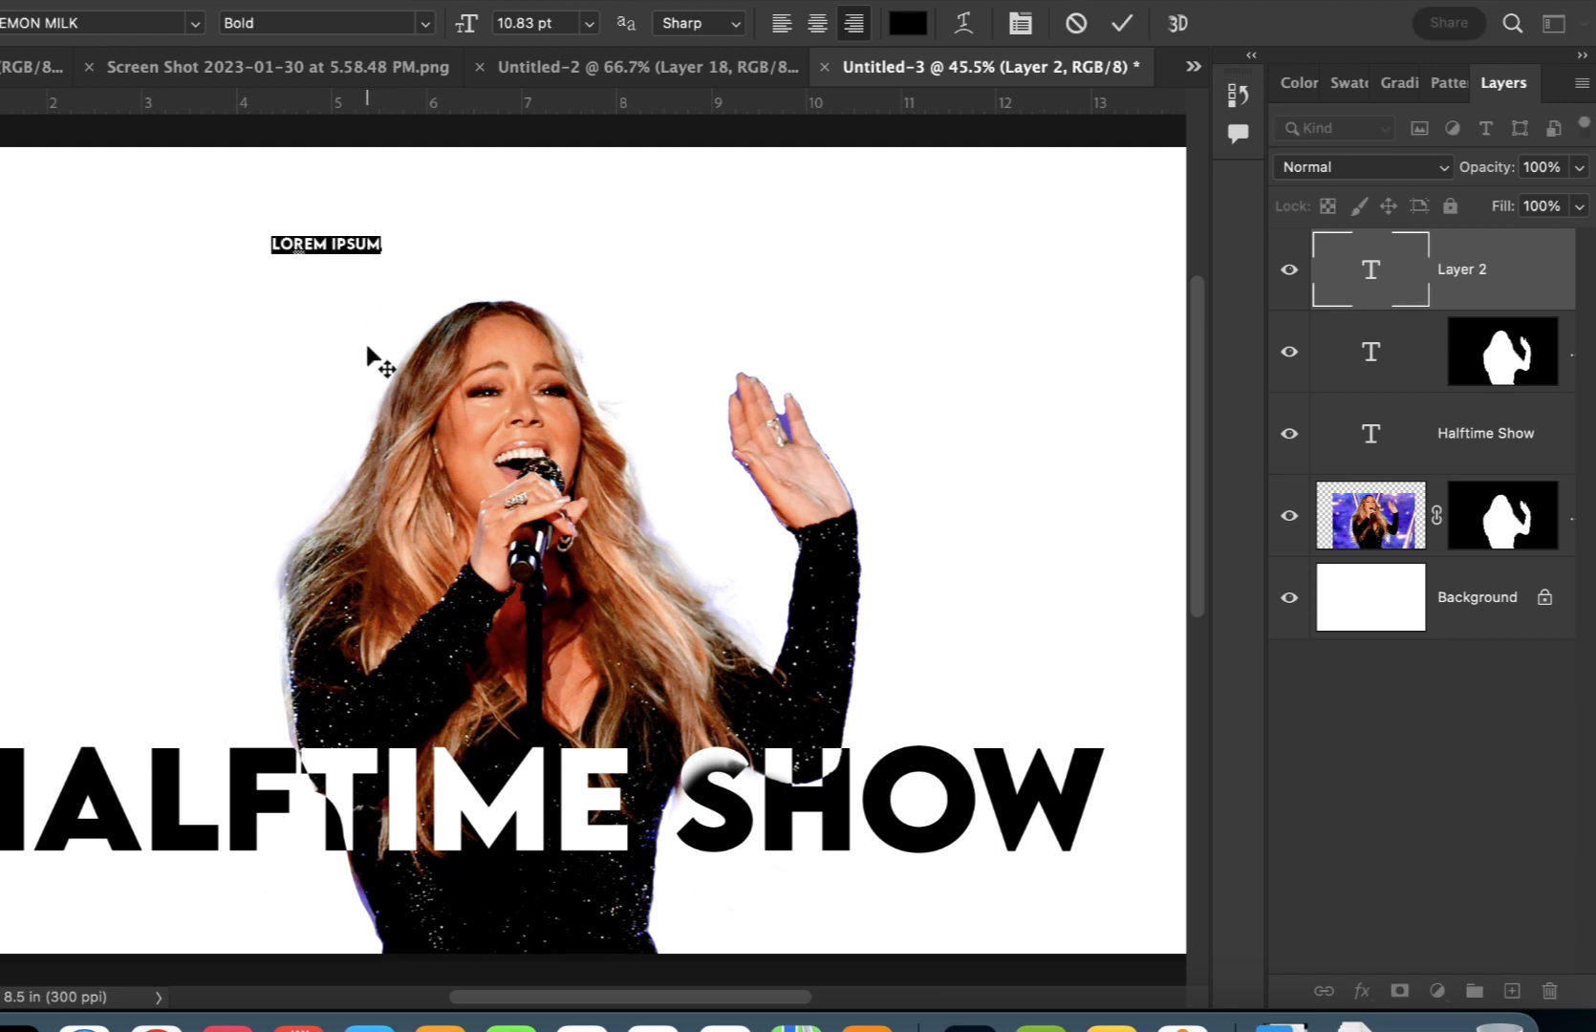
text(SUB)
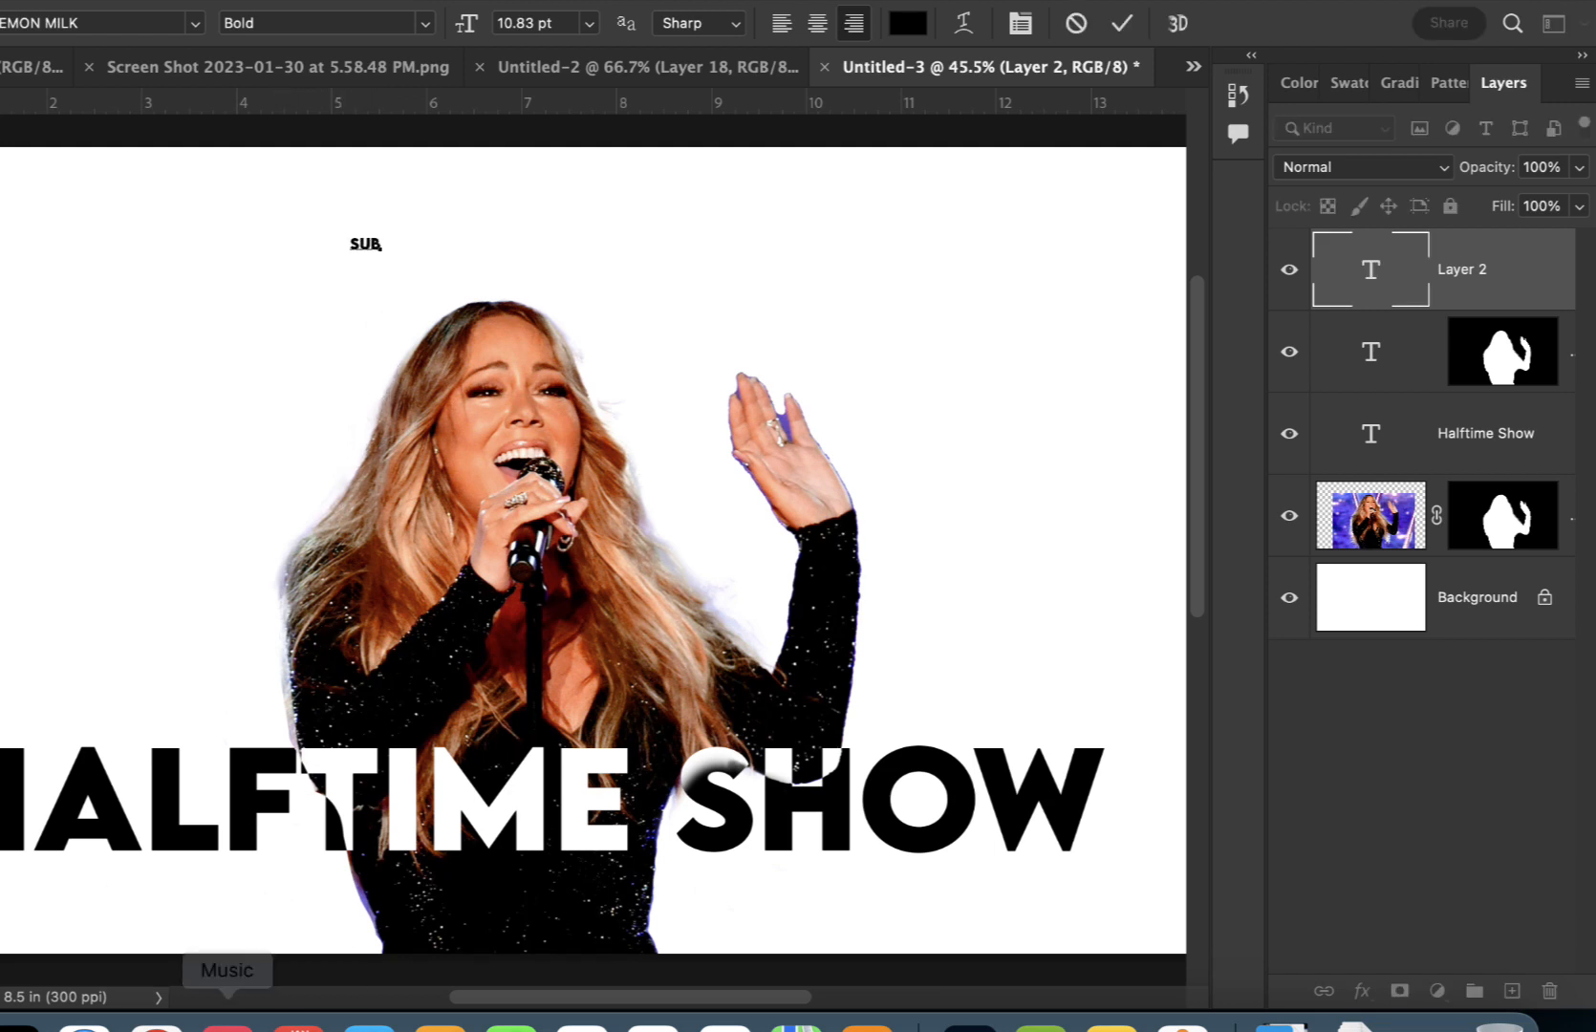
text(PER BOWL)
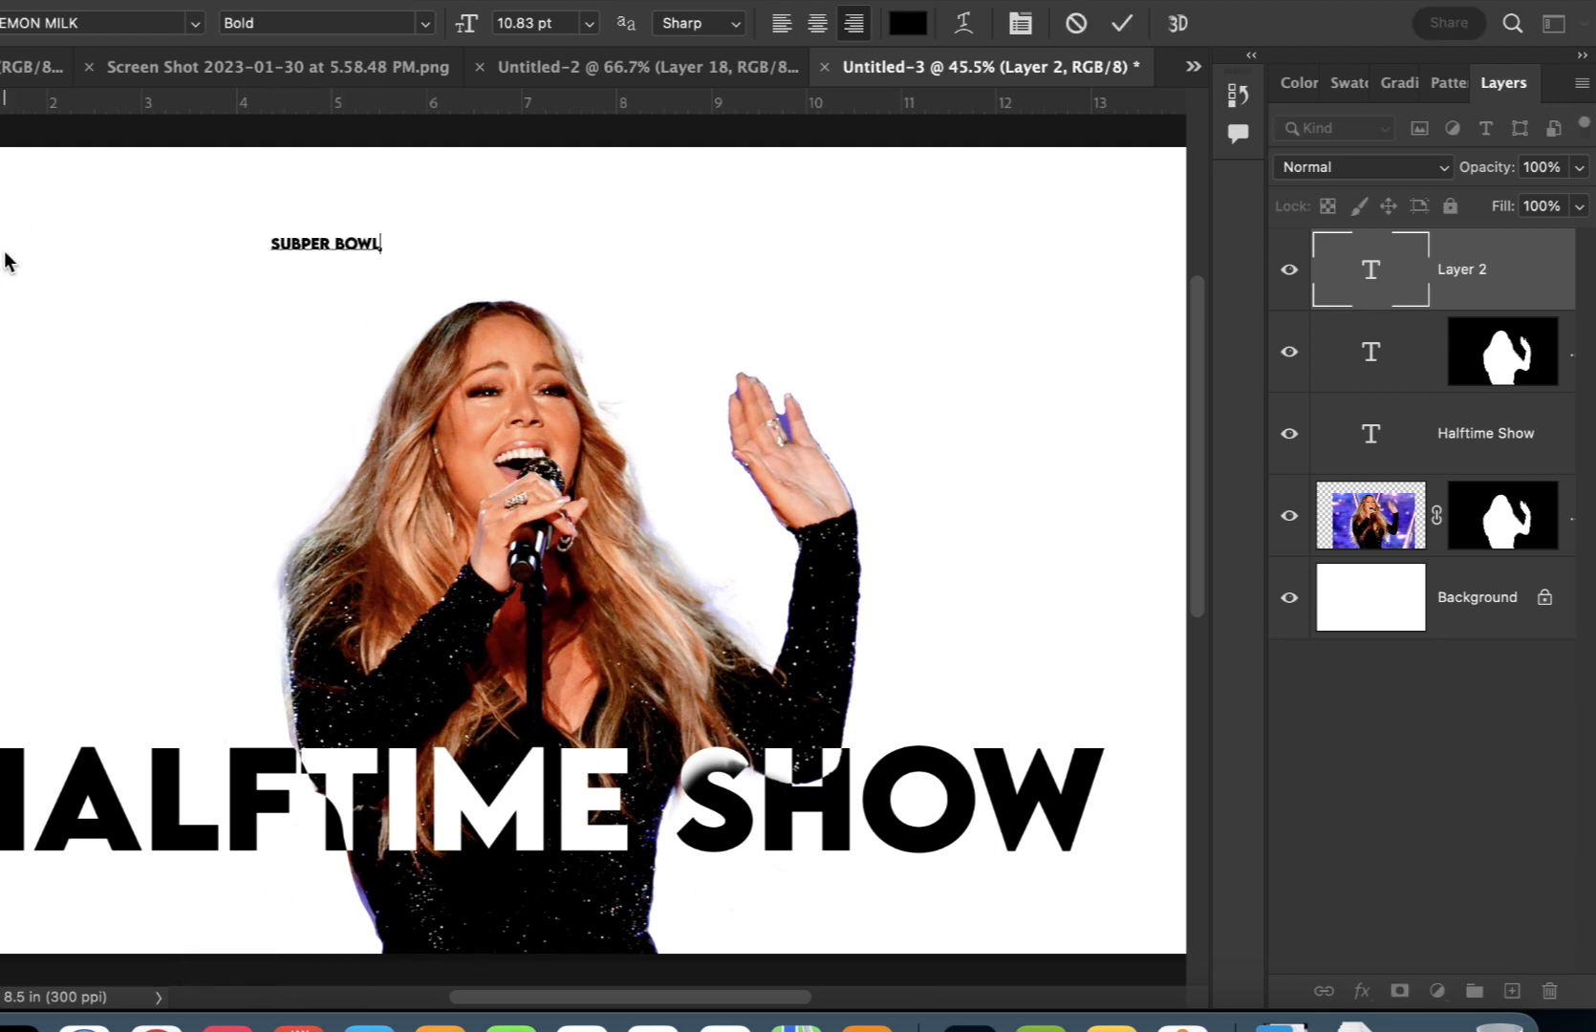
click(1123, 24)
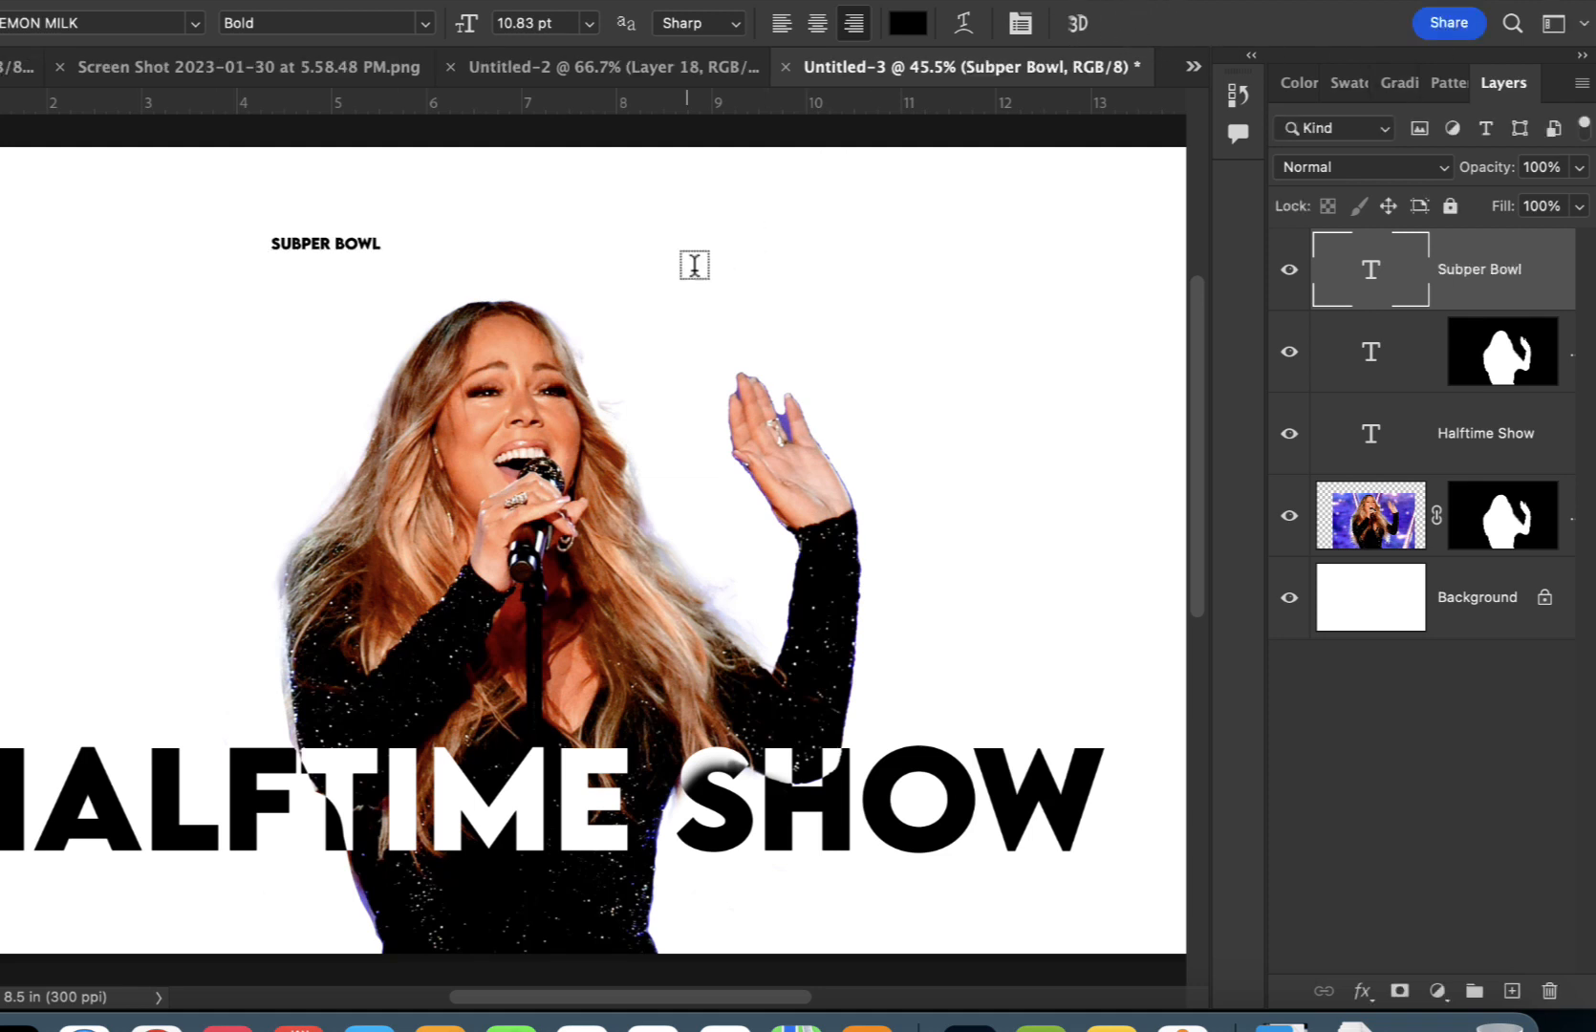
Enlarge the new upper text to about 666% and place it across the canvas just above the singer's head.
key(super+t)
drag(387, 256, 980, 456)
drag(724, 335, 645, 318)
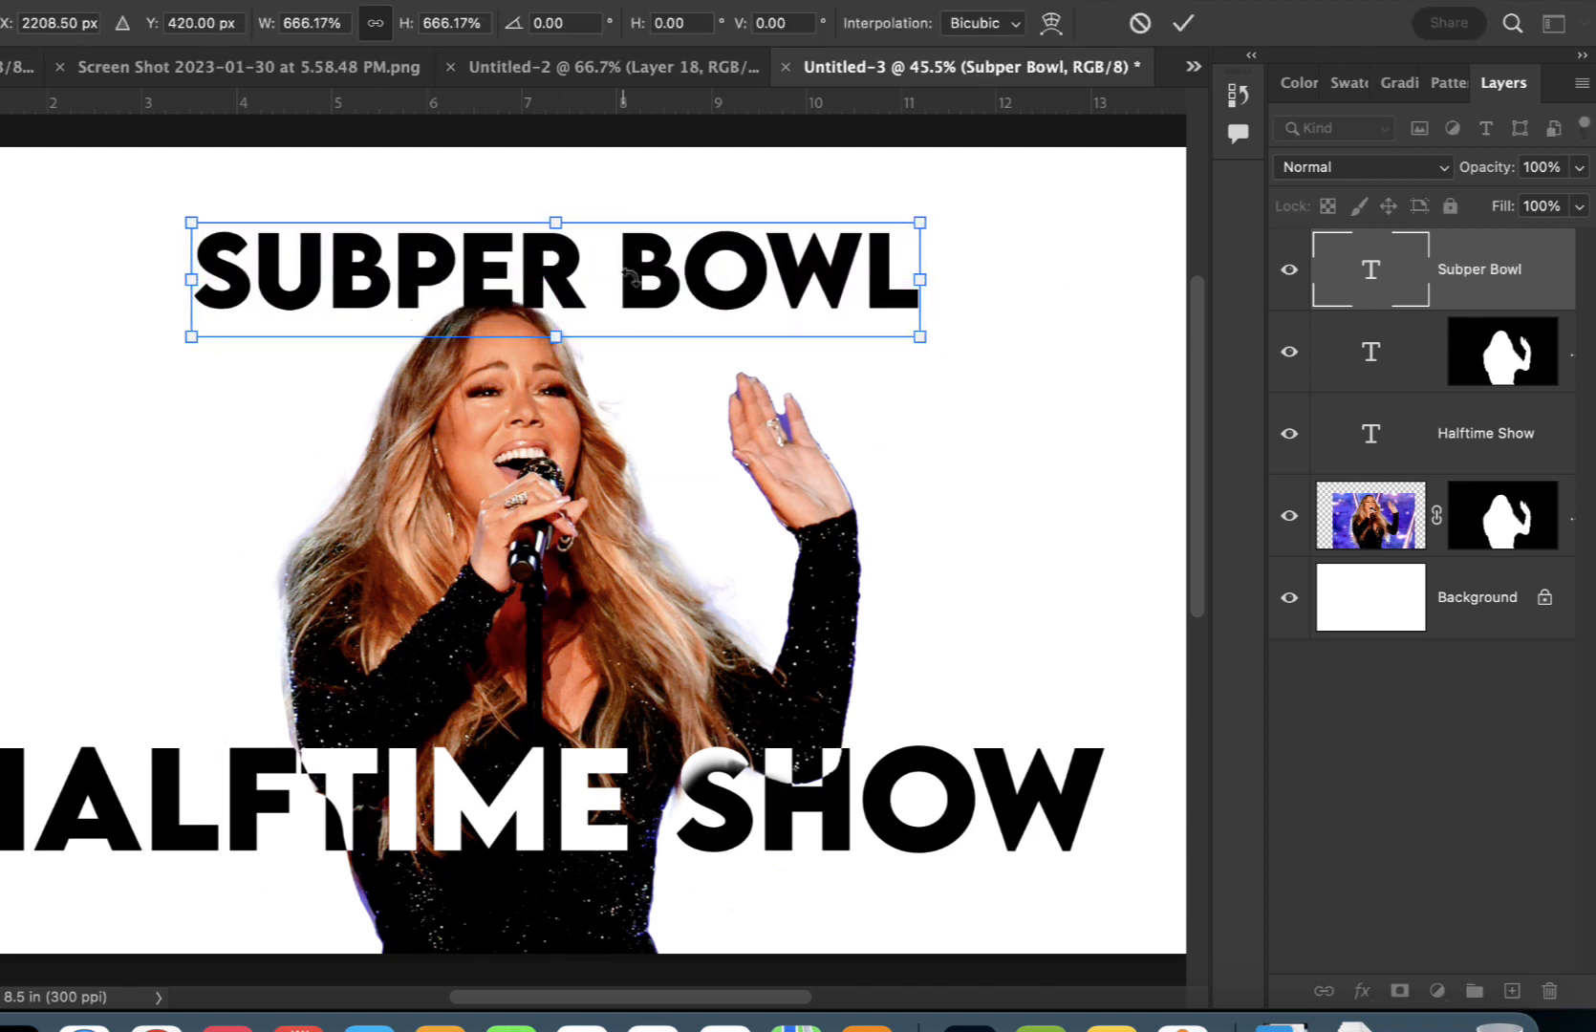
click(1183, 23)
Correct the upper text to SUPER BOWL and shift it slightly left and down so it overlaps the singer's hair.
click(388, 280)
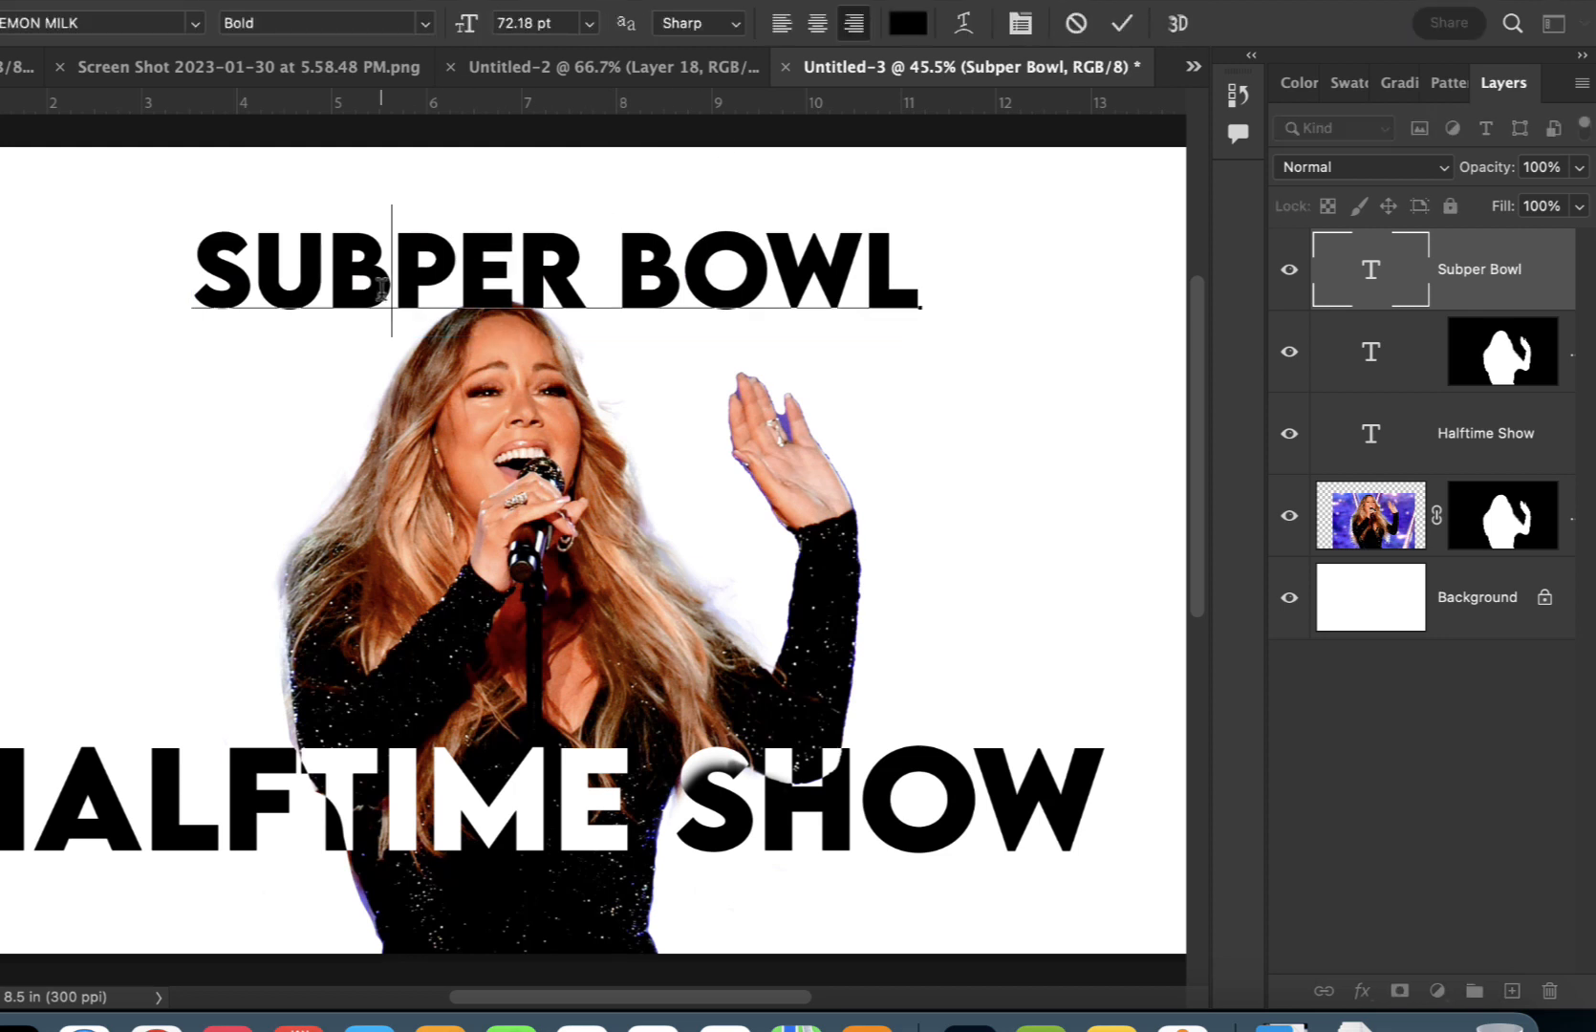
key(BackSpace)
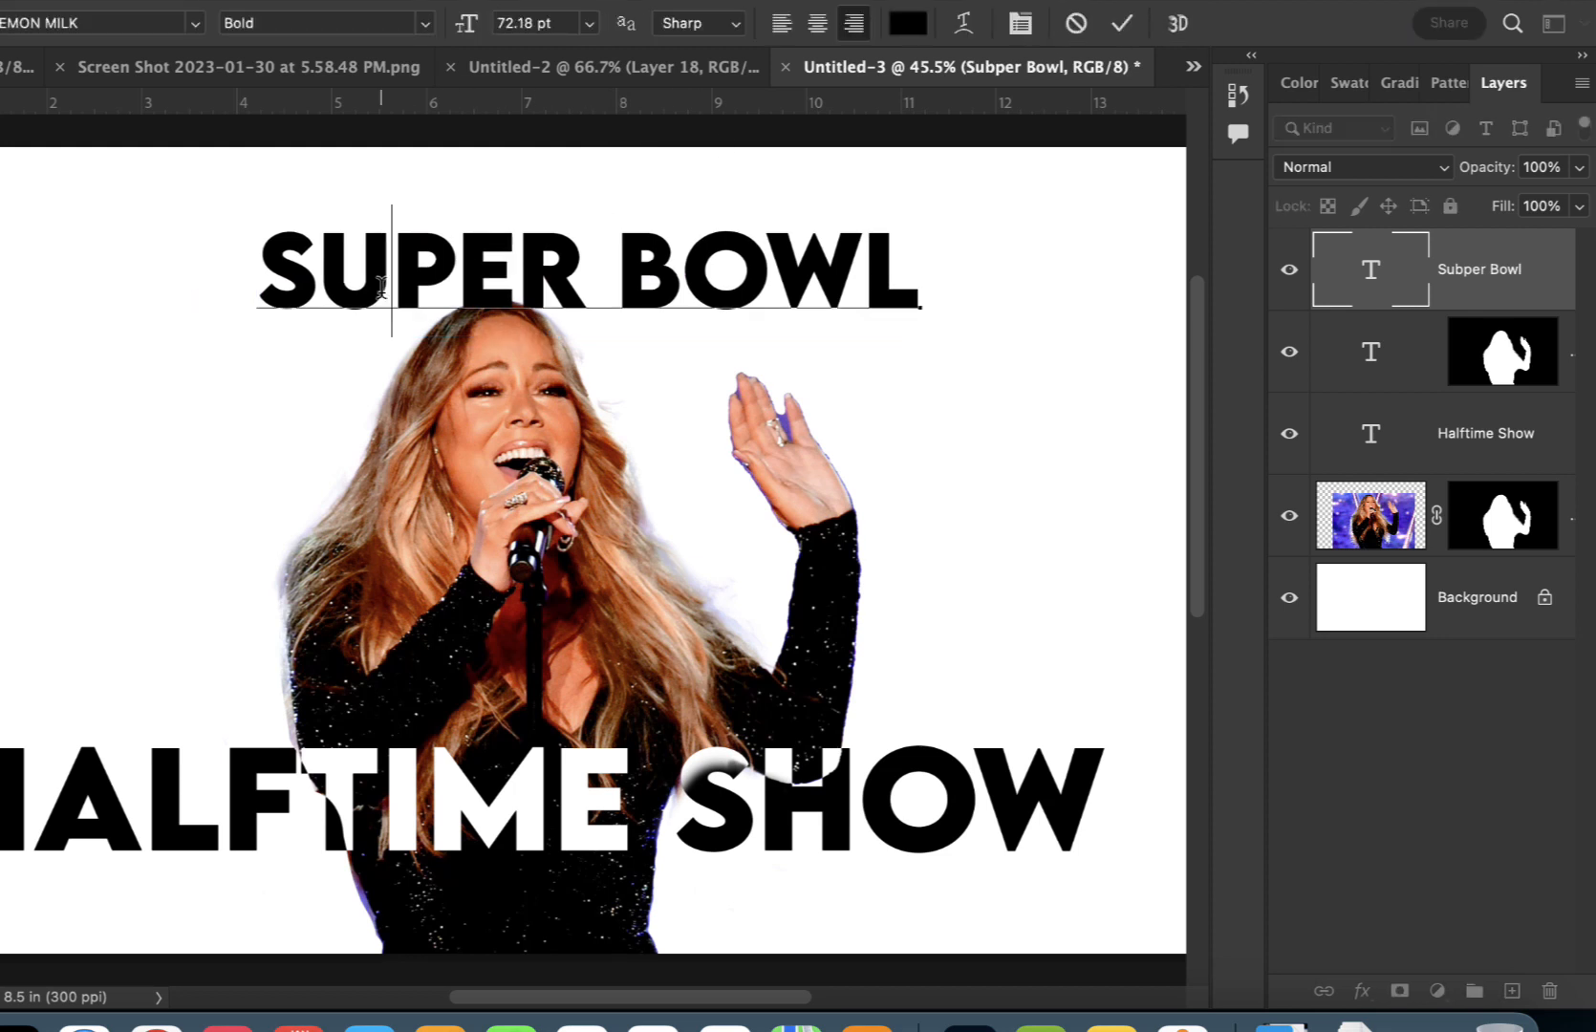
click(1123, 23)
key(v)
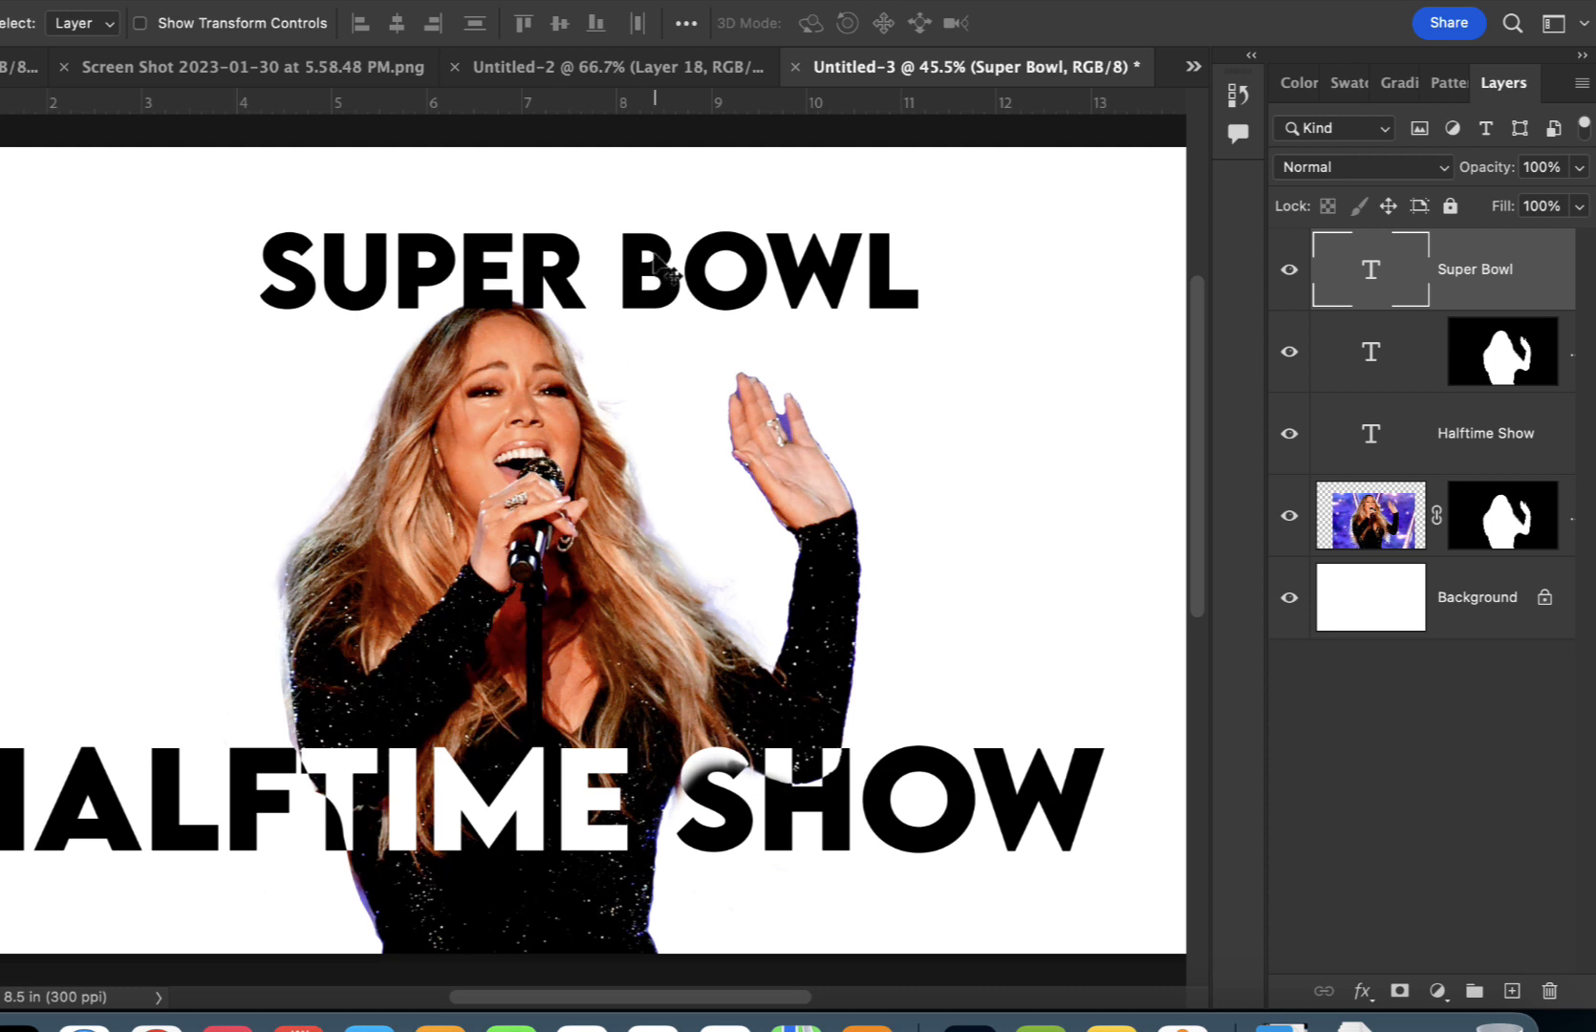
drag(655, 257, 624, 256)
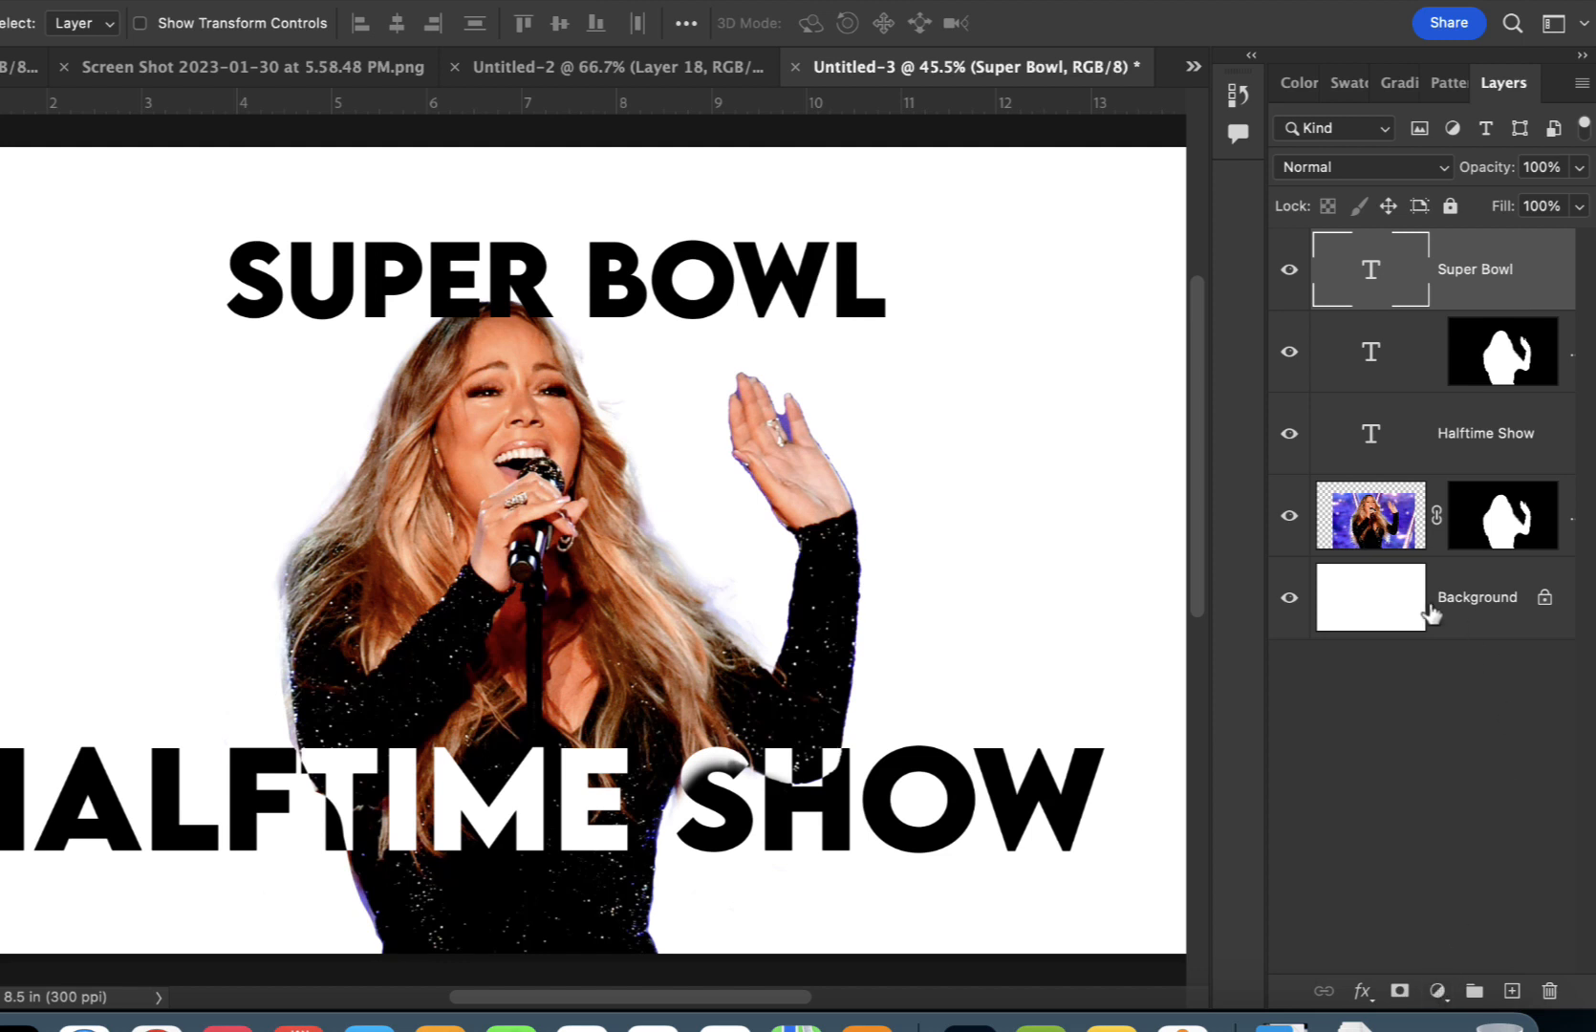
Duplicate the SUPER BOWL text layer and recolor the copy white (ffffff).
key(super+j)
key(t)
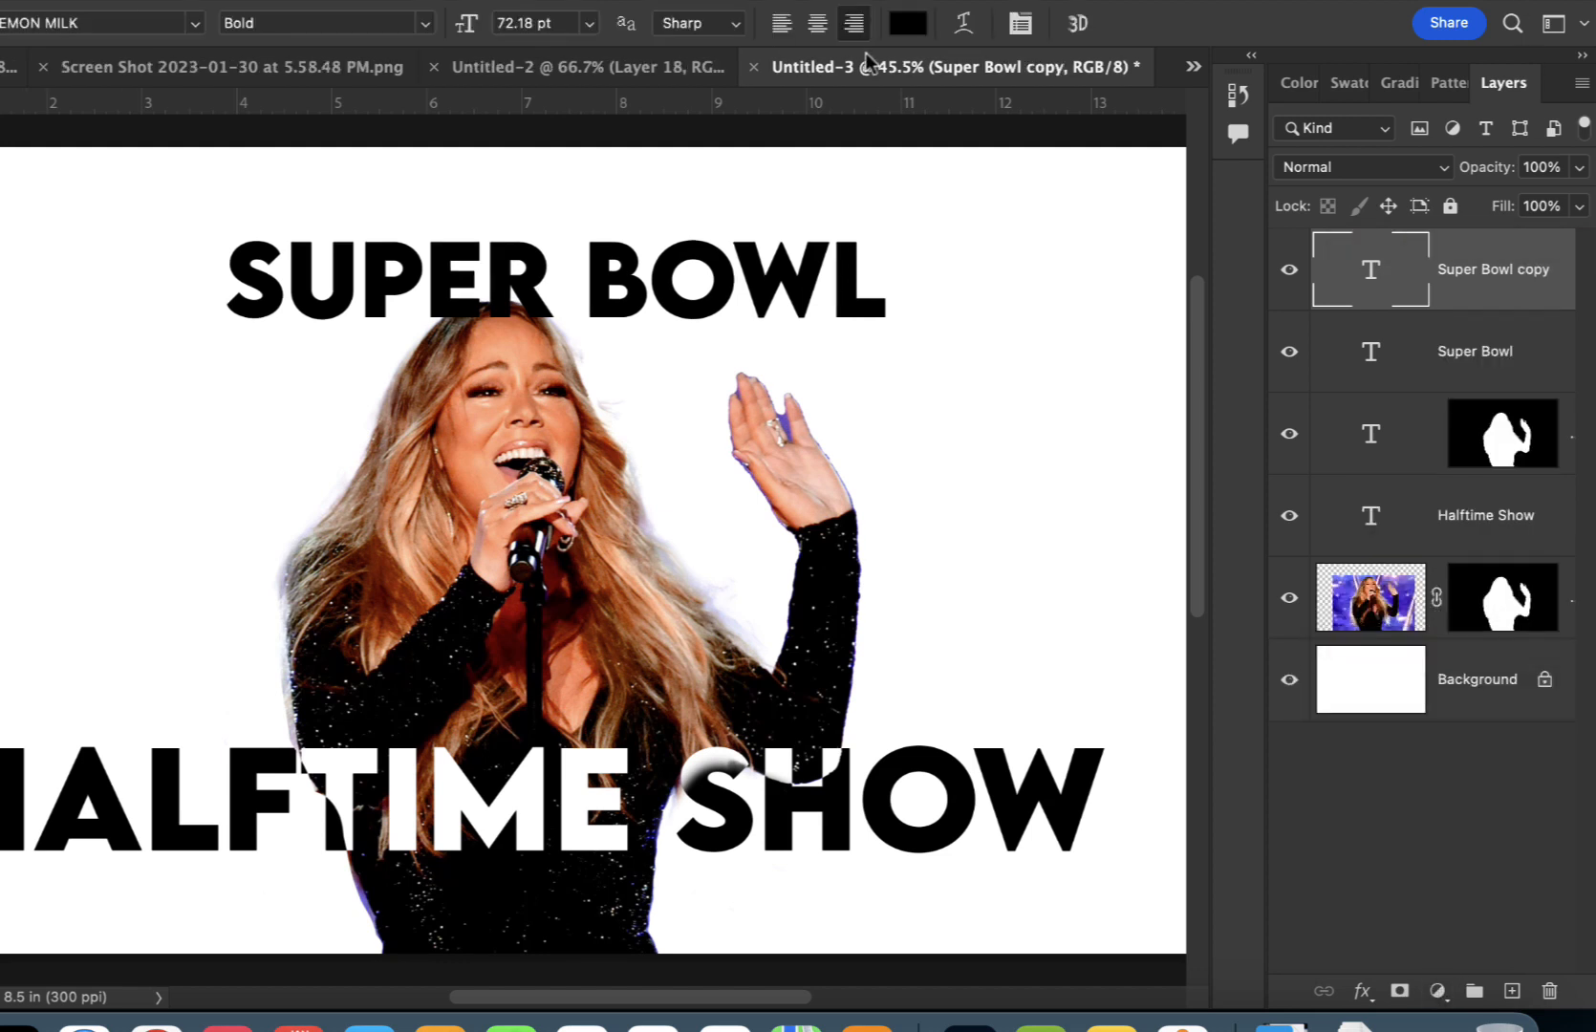
click(908, 23)
click(890, 480)
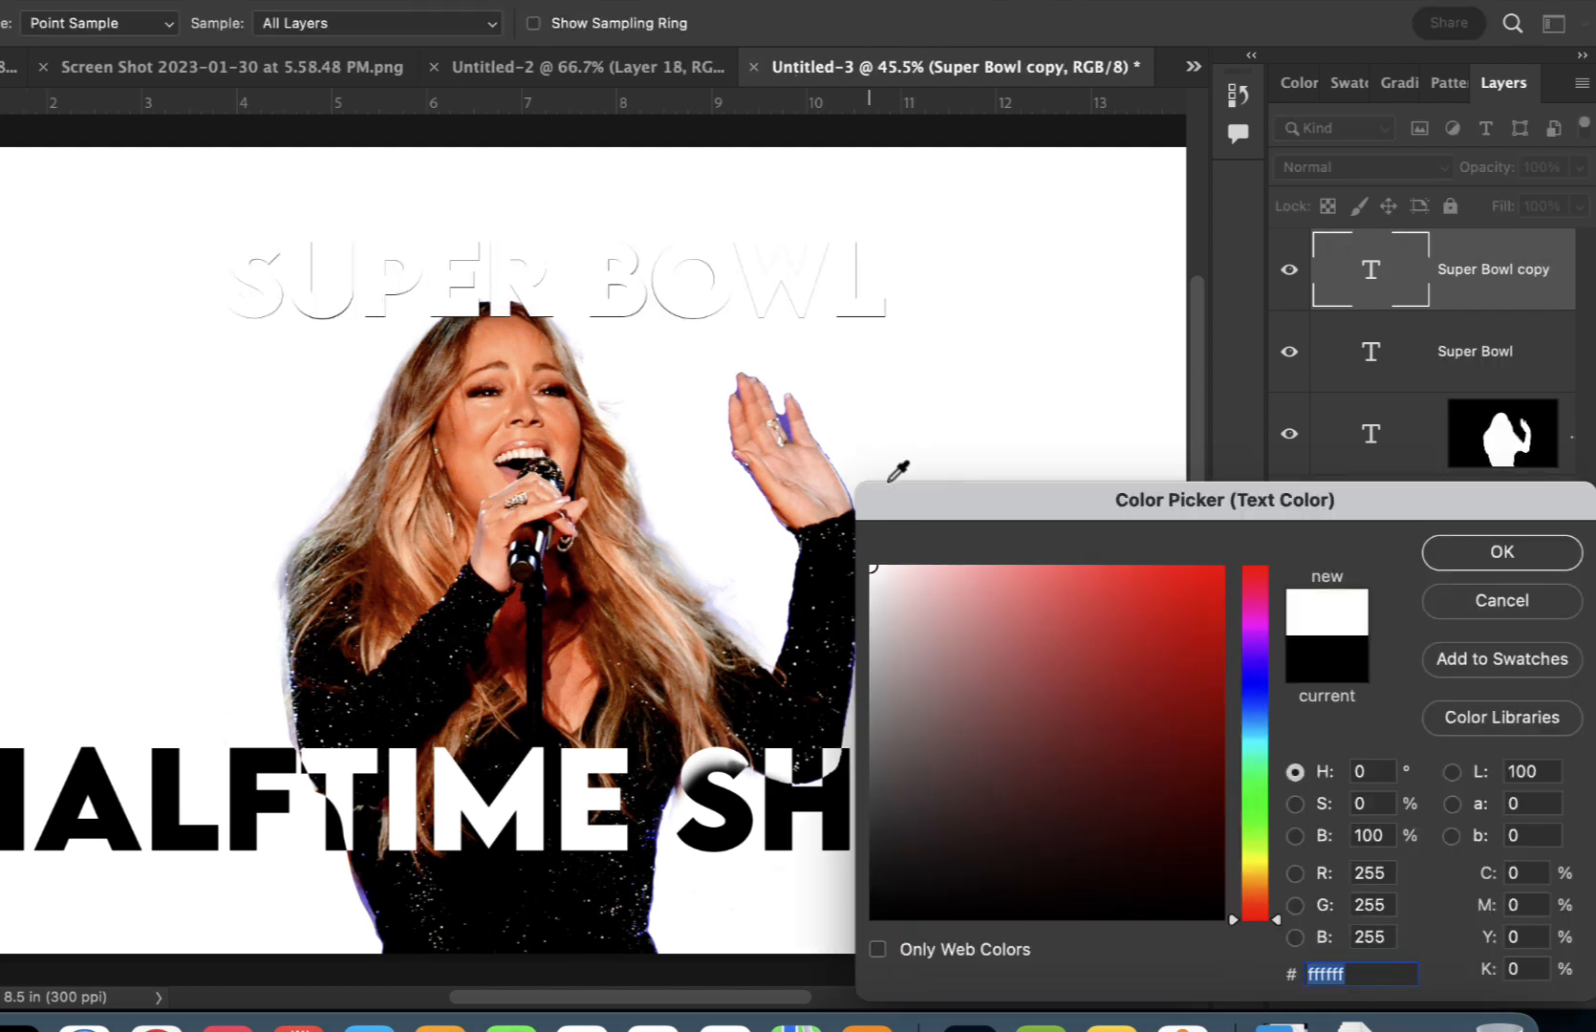
click(1546, 554)
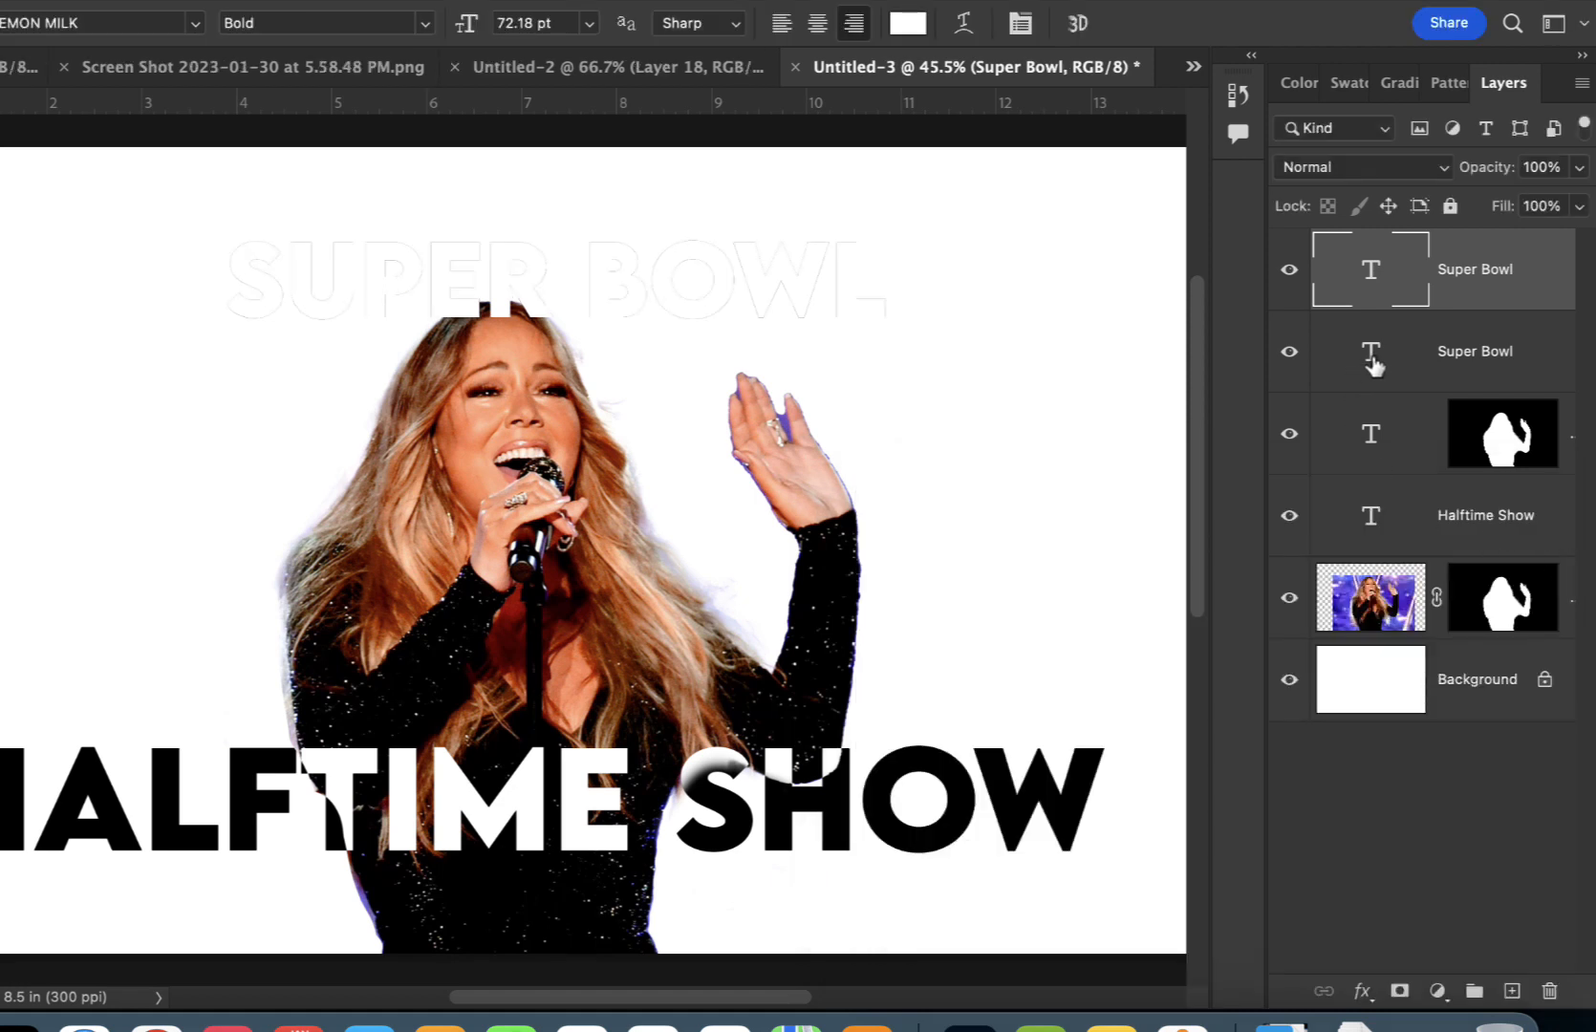
Load the singer's layer mask as a selection and add it as a mask to the white SUPER BOWL copy.
drag(1519, 632, 1516, 614)
super+click(1515, 614)
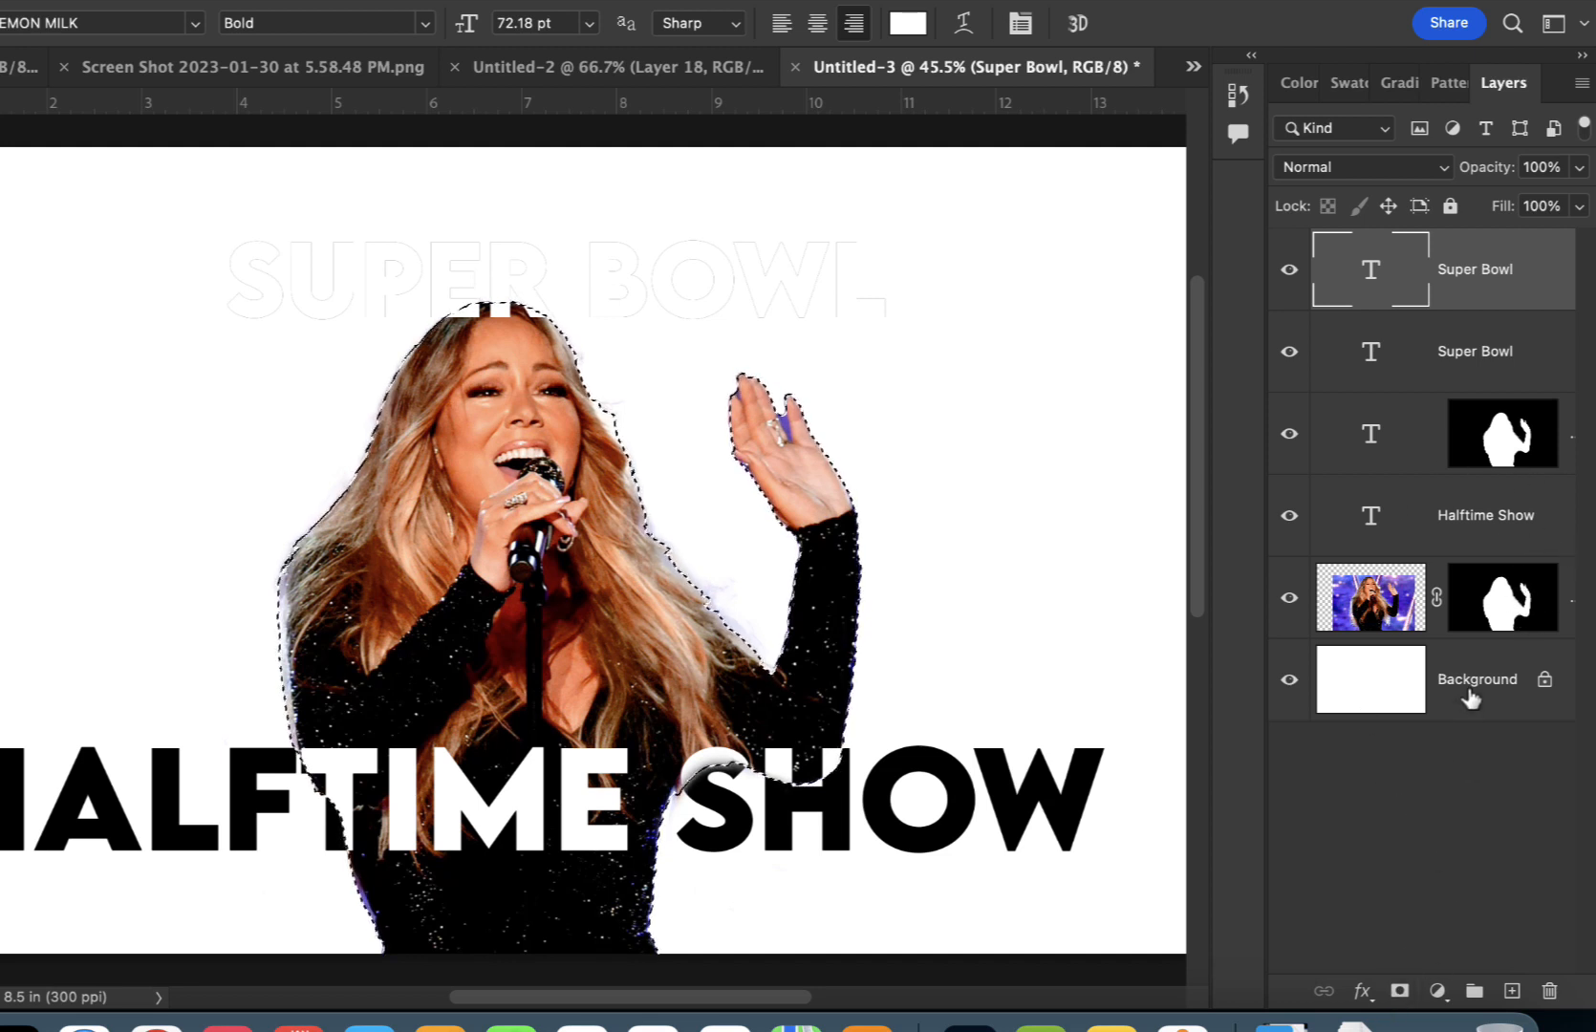
click(1400, 990)
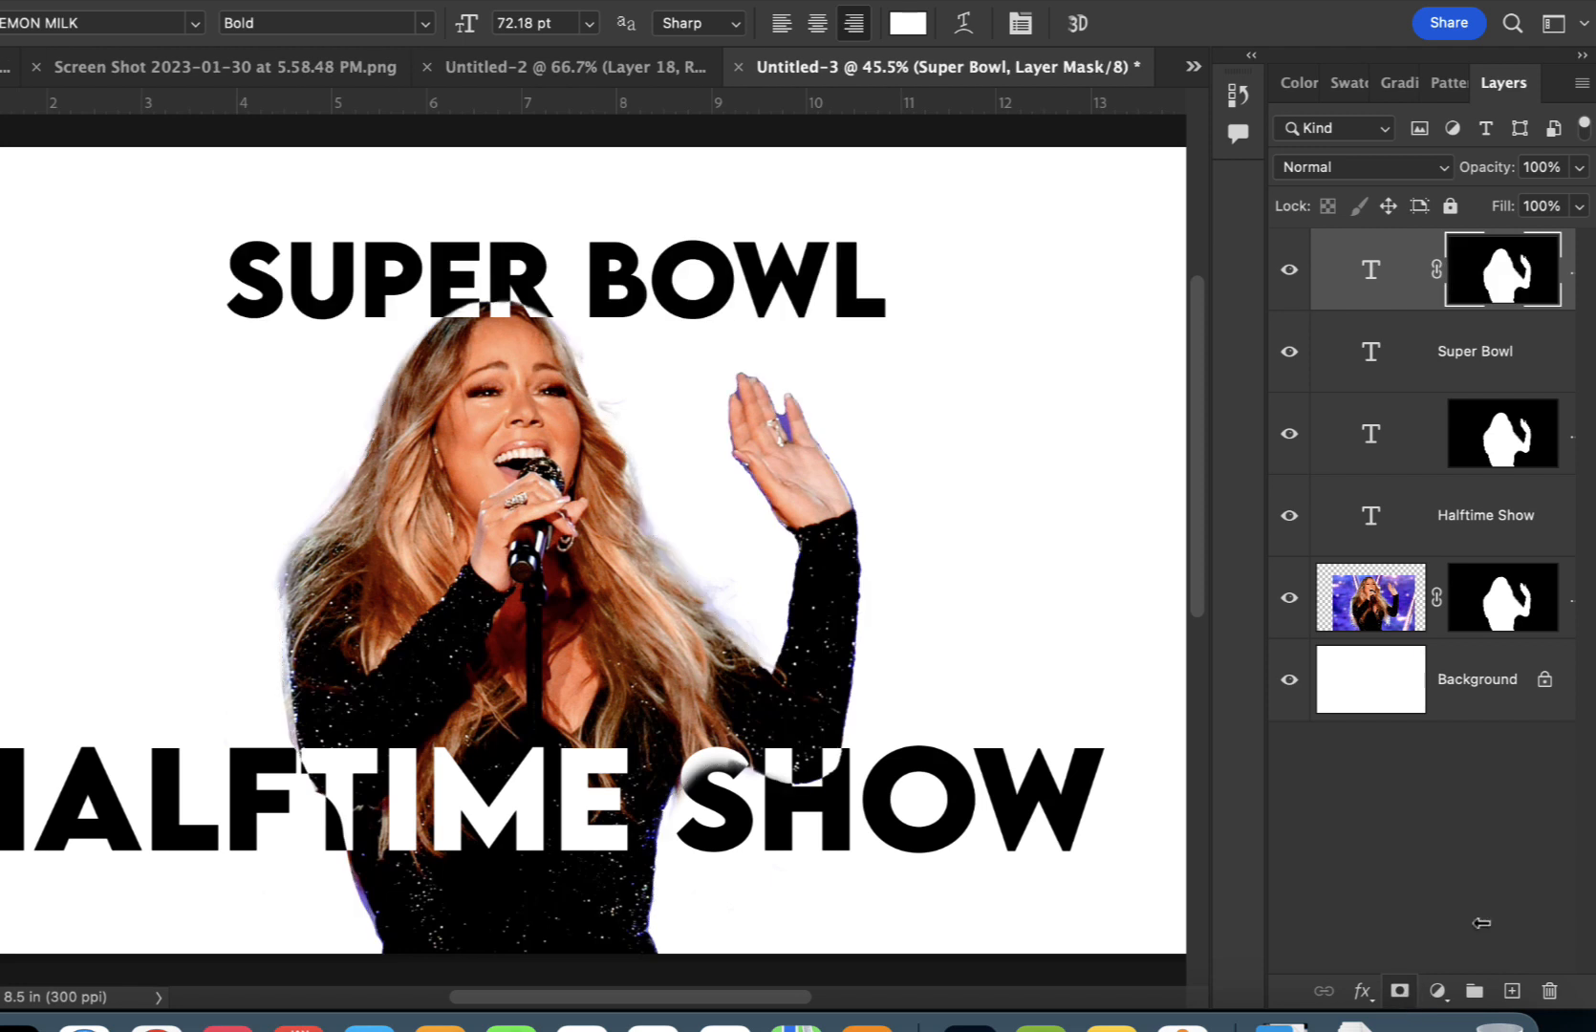
Try moving both SUPER BOWL layers down over the singer's face with the mask still linked, and undo the move.
click(1383, 368)
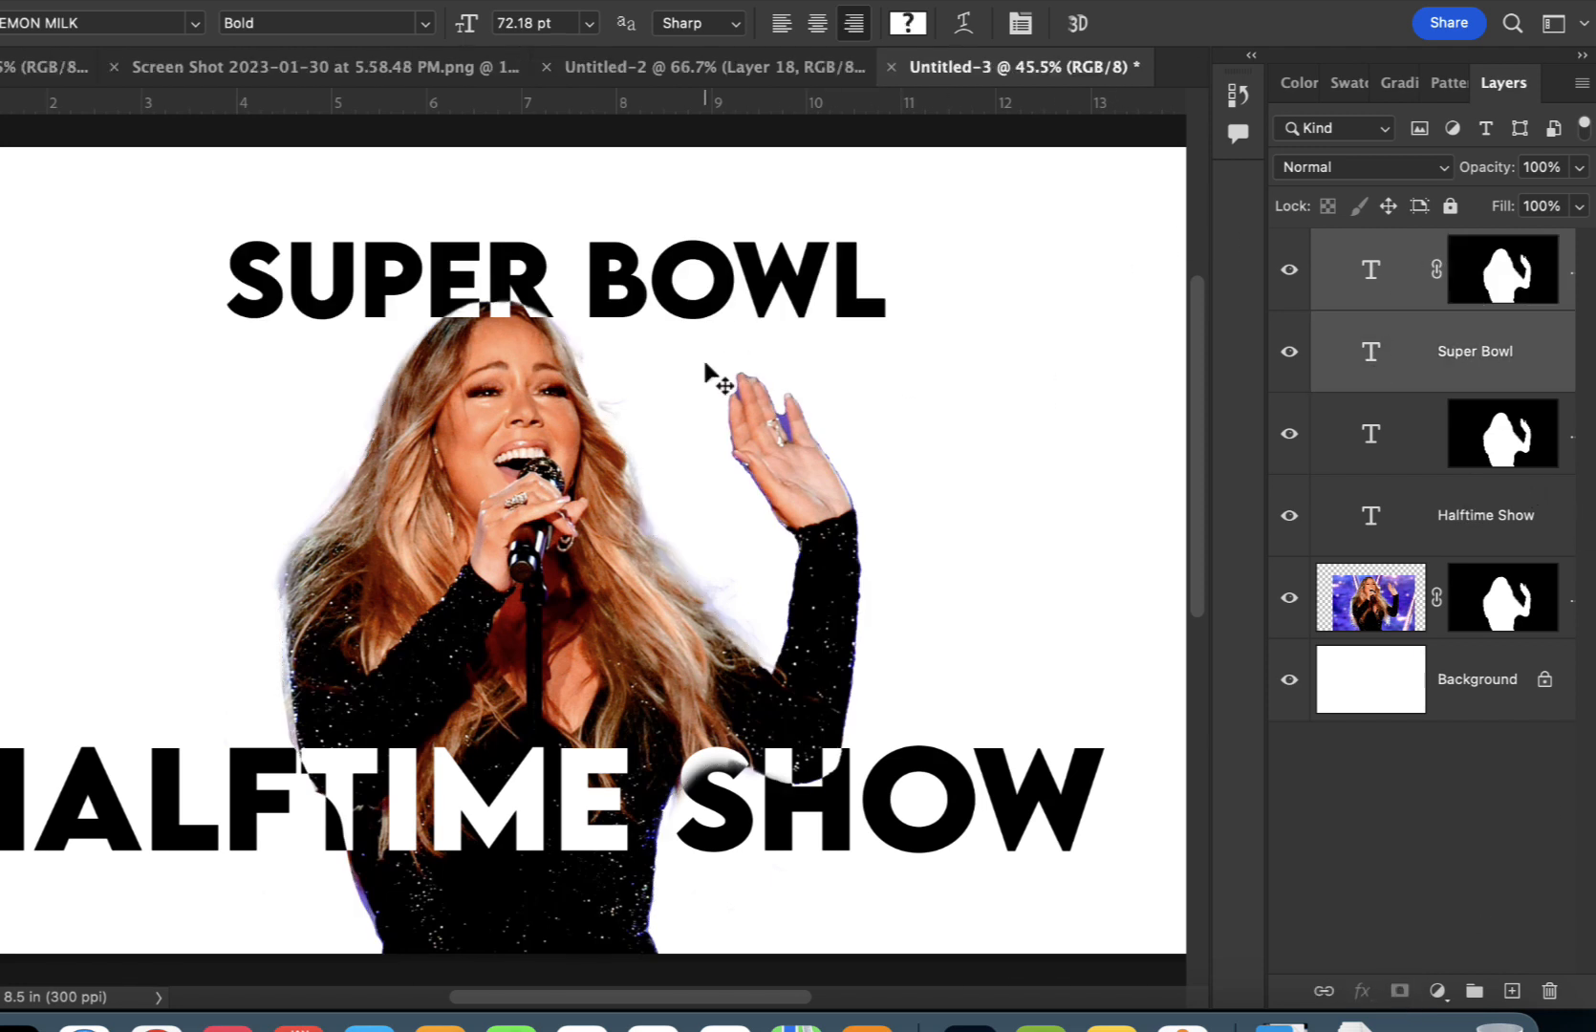
key(v)
drag(682, 260, 791, 468)
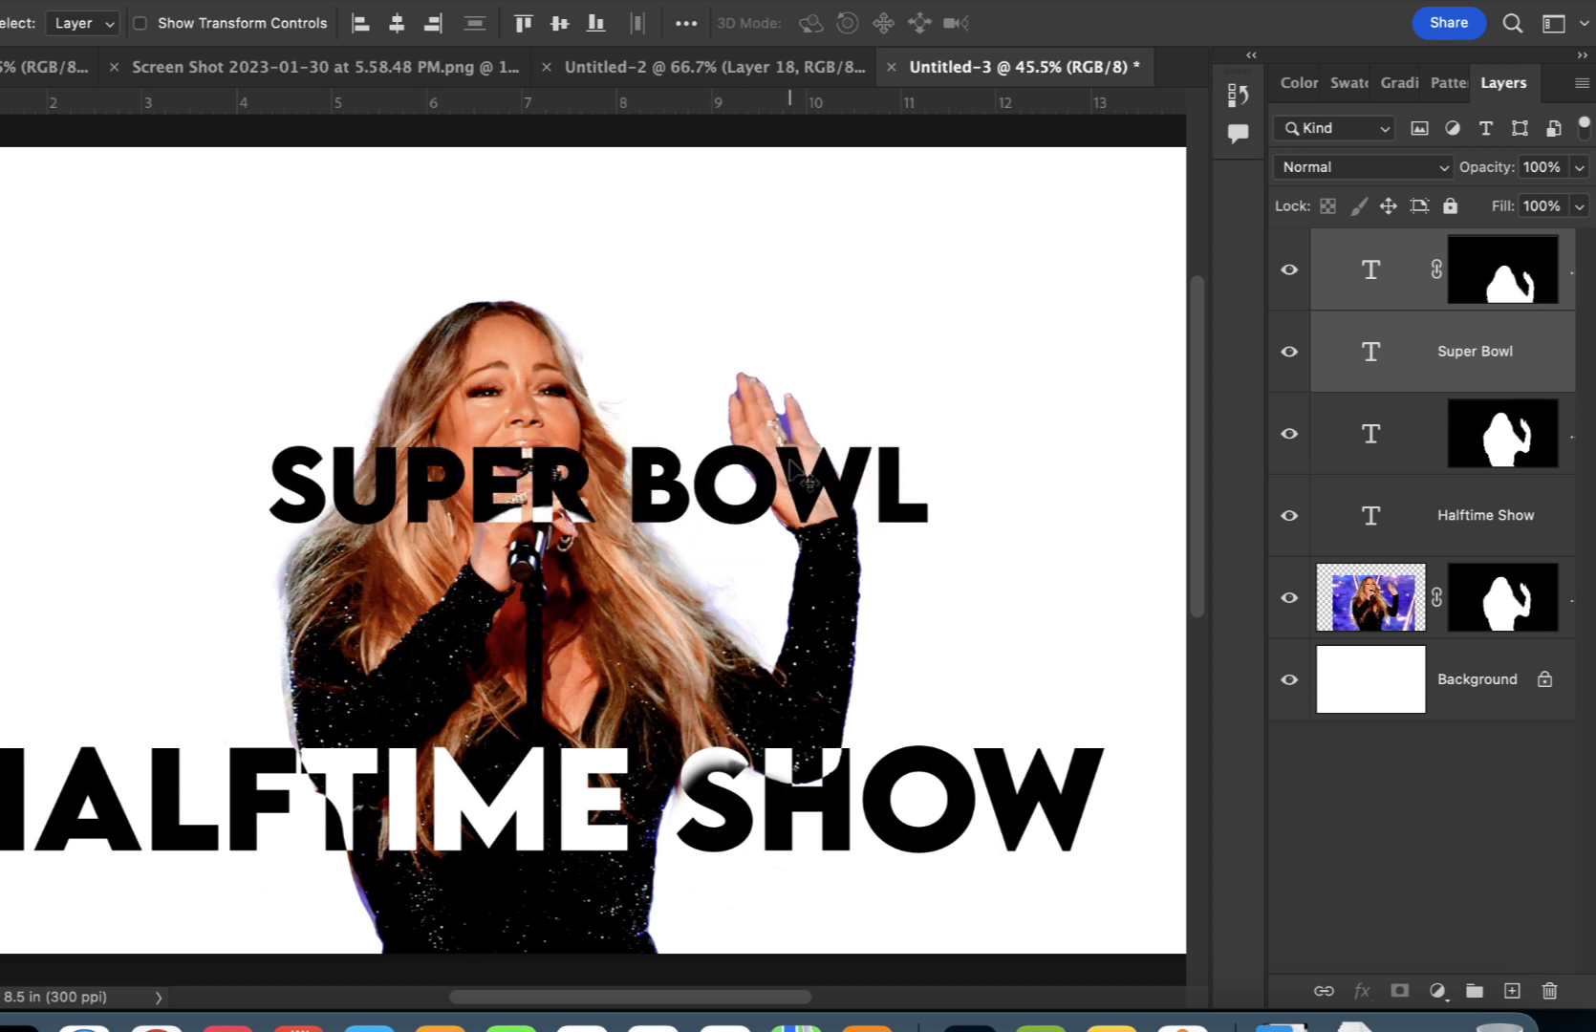
key(super+z)
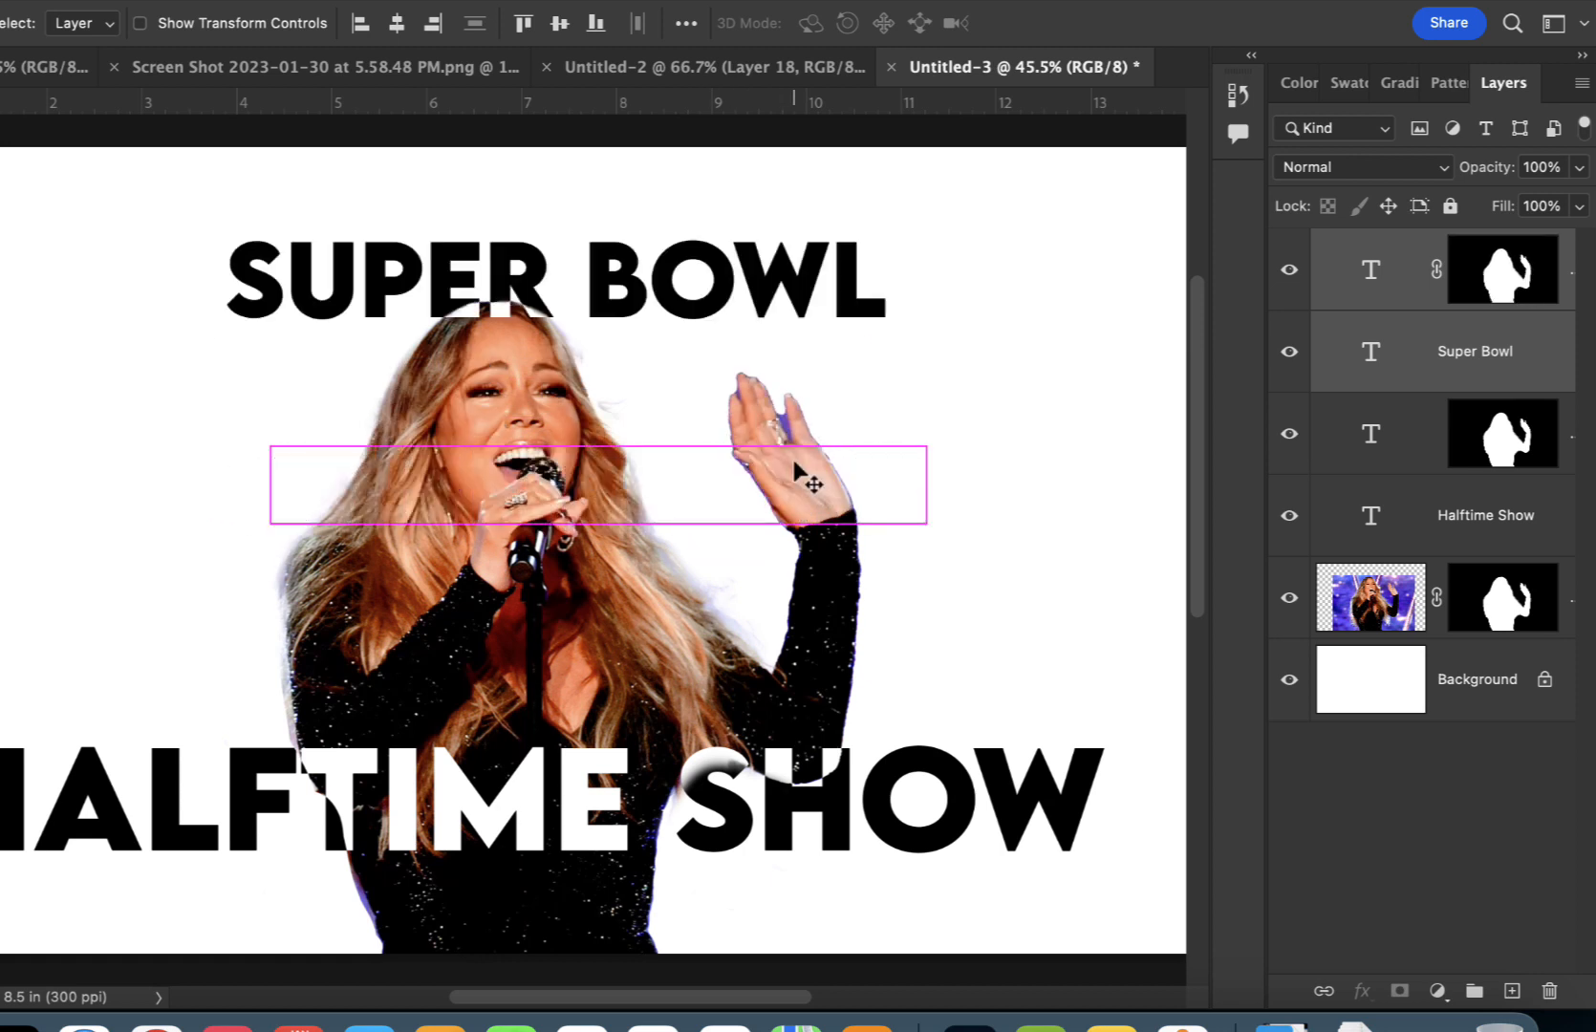
Unlink the masks of both white text copies and move the two SUPER BOWL layers left above the singer's head.
click(1409, 473)
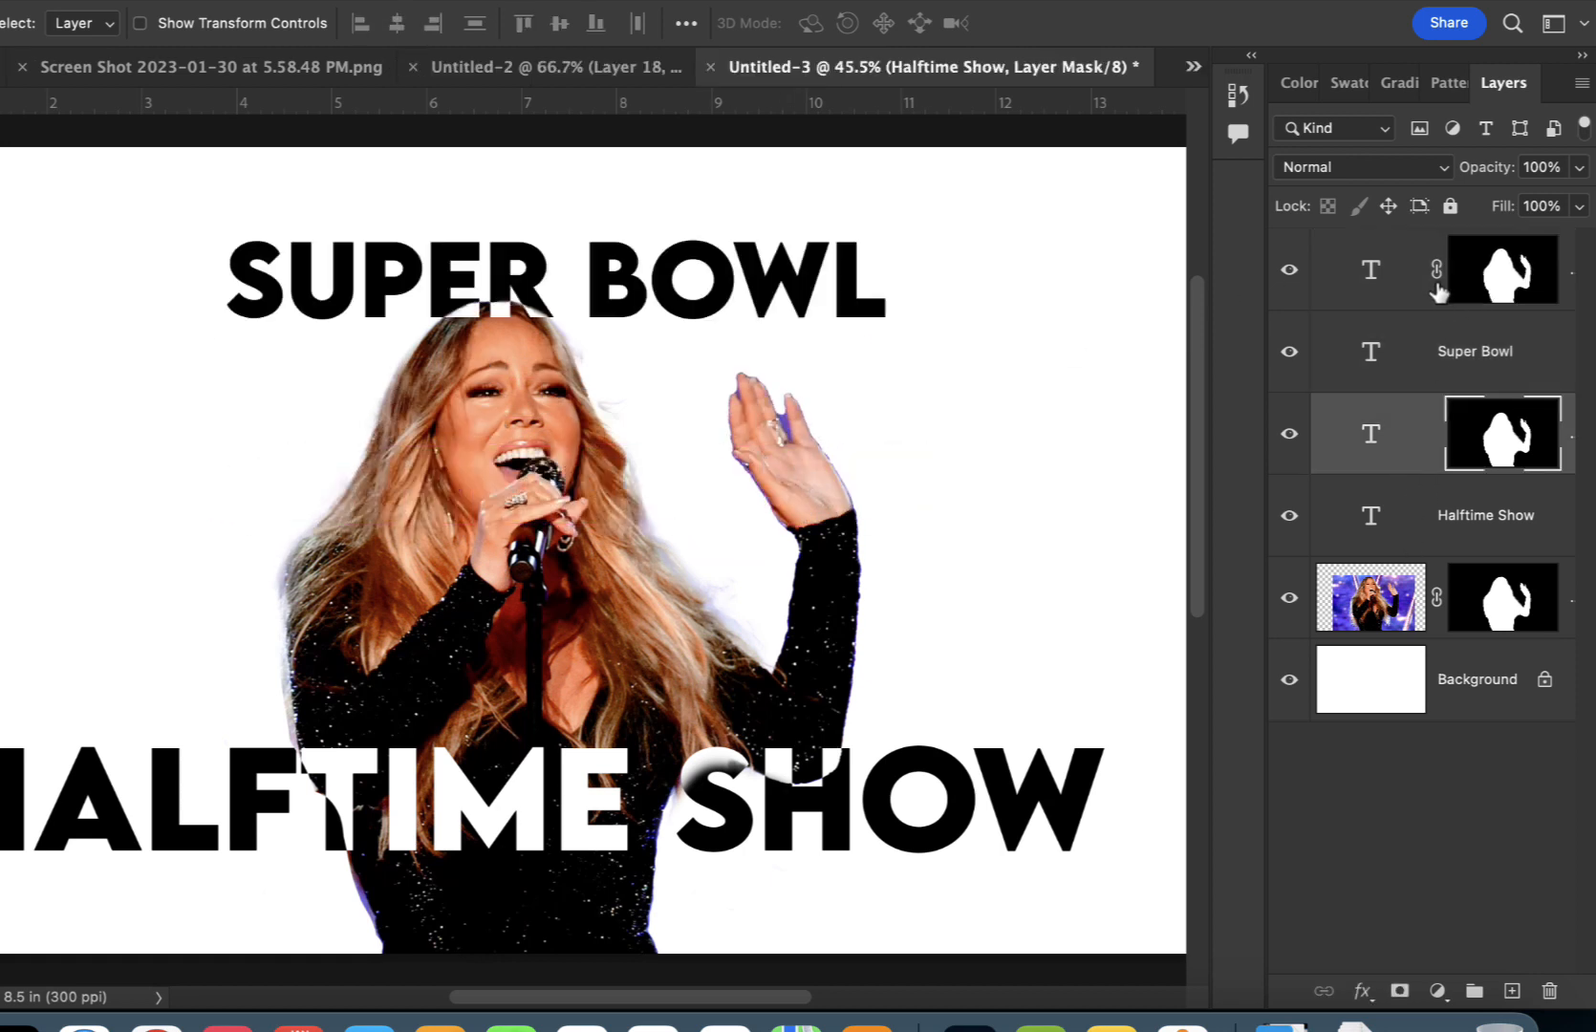
click(1378, 292)
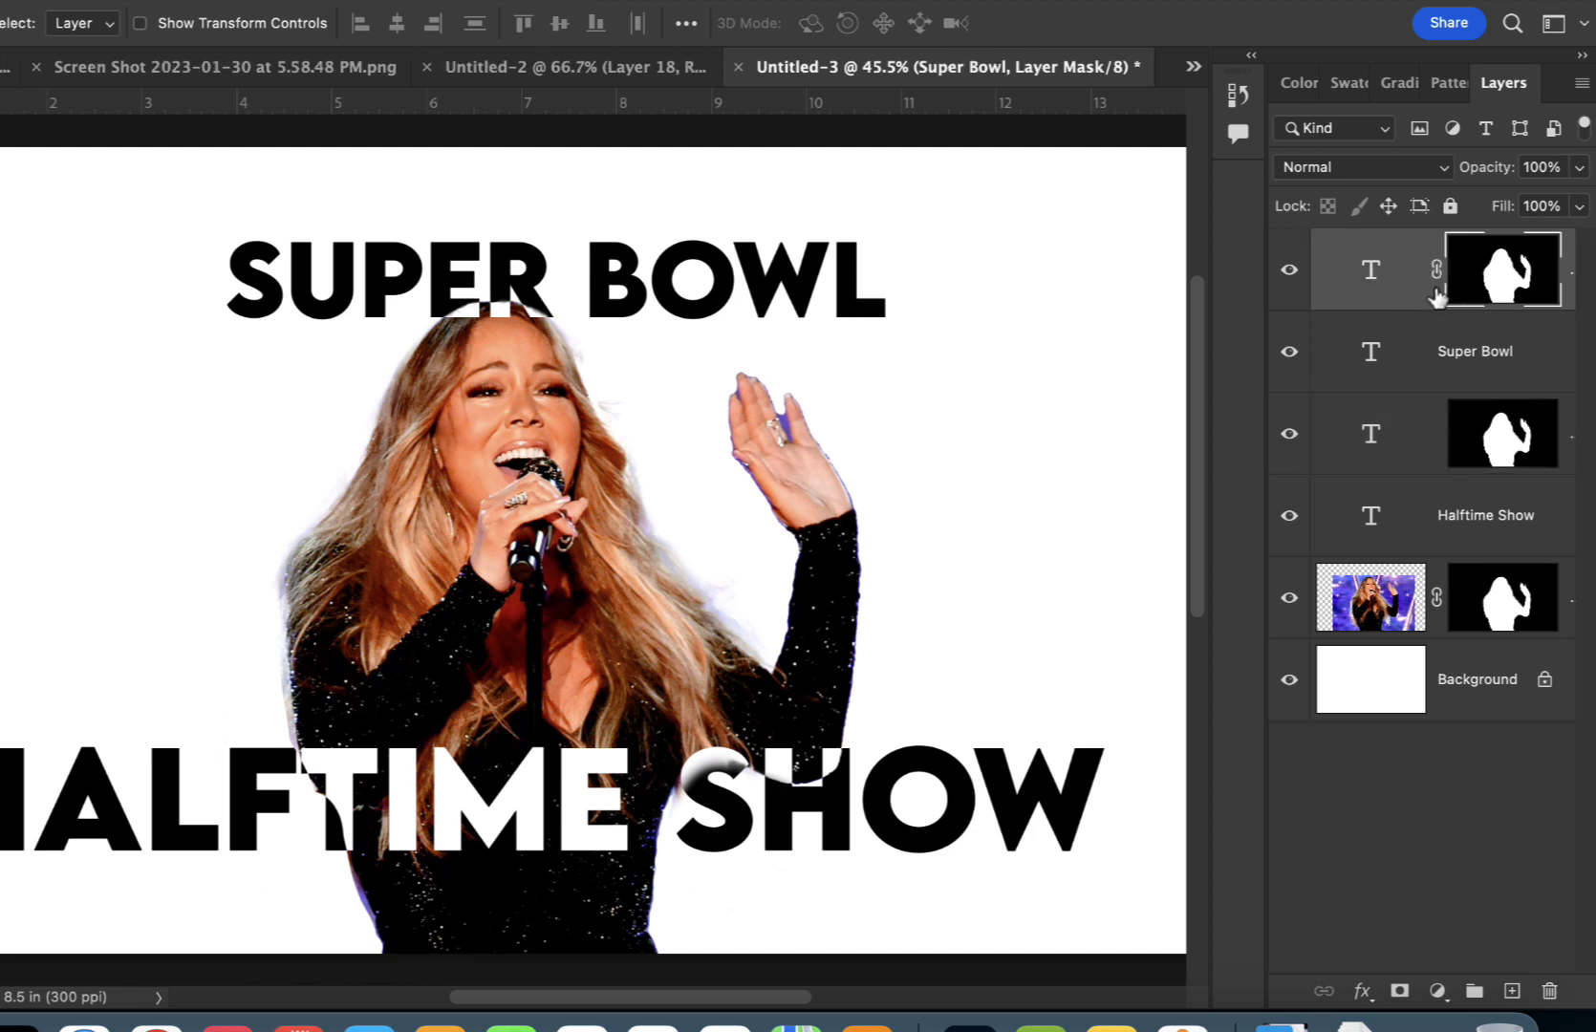
shift+click(1465, 358)
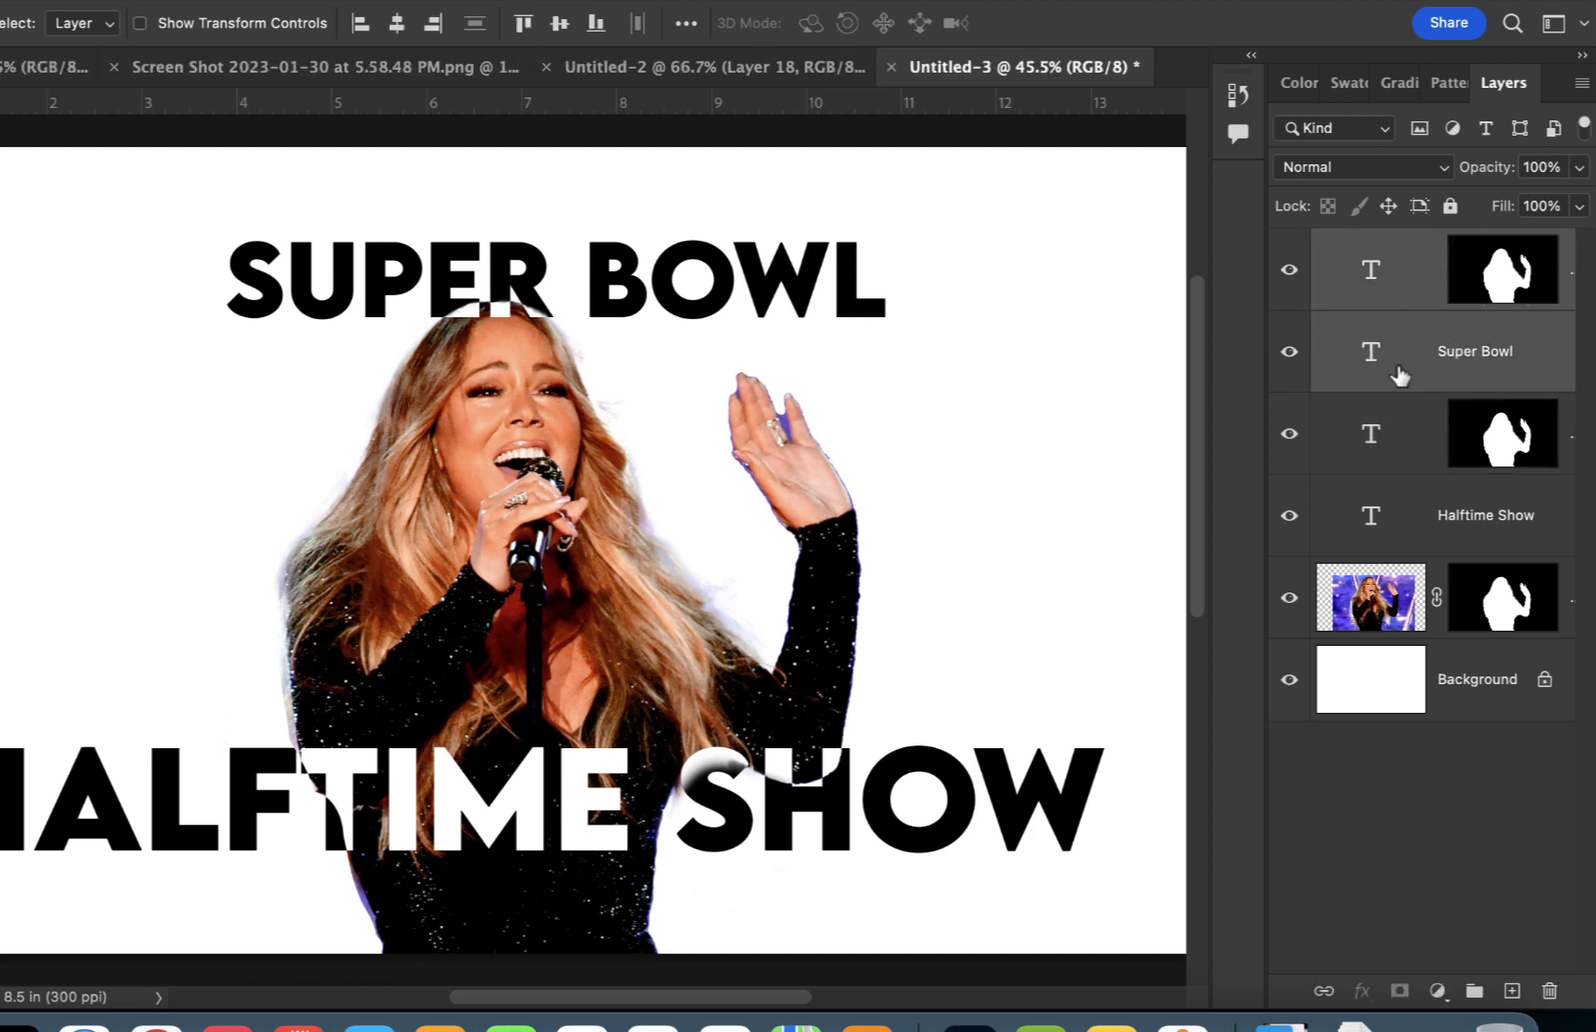
drag(769, 275, 703, 267)
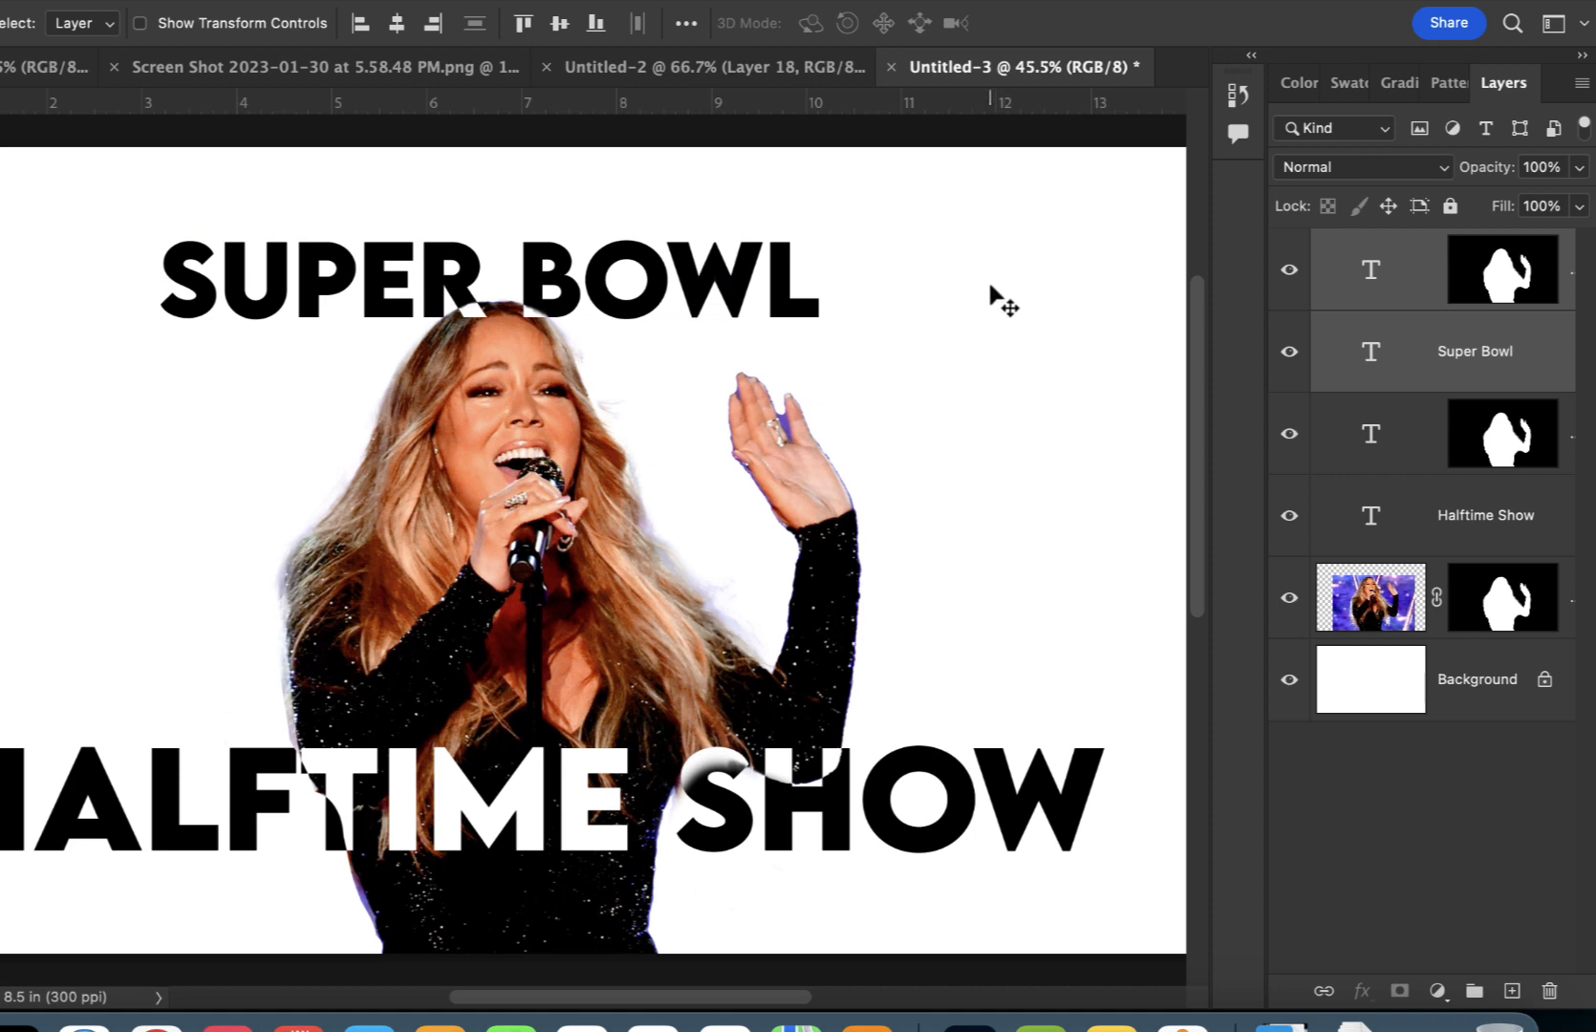
Compare the layout with the reference screenshot and the finished SUPER BOWL LVII poster, and return to Untitled-3.
click(372, 70)
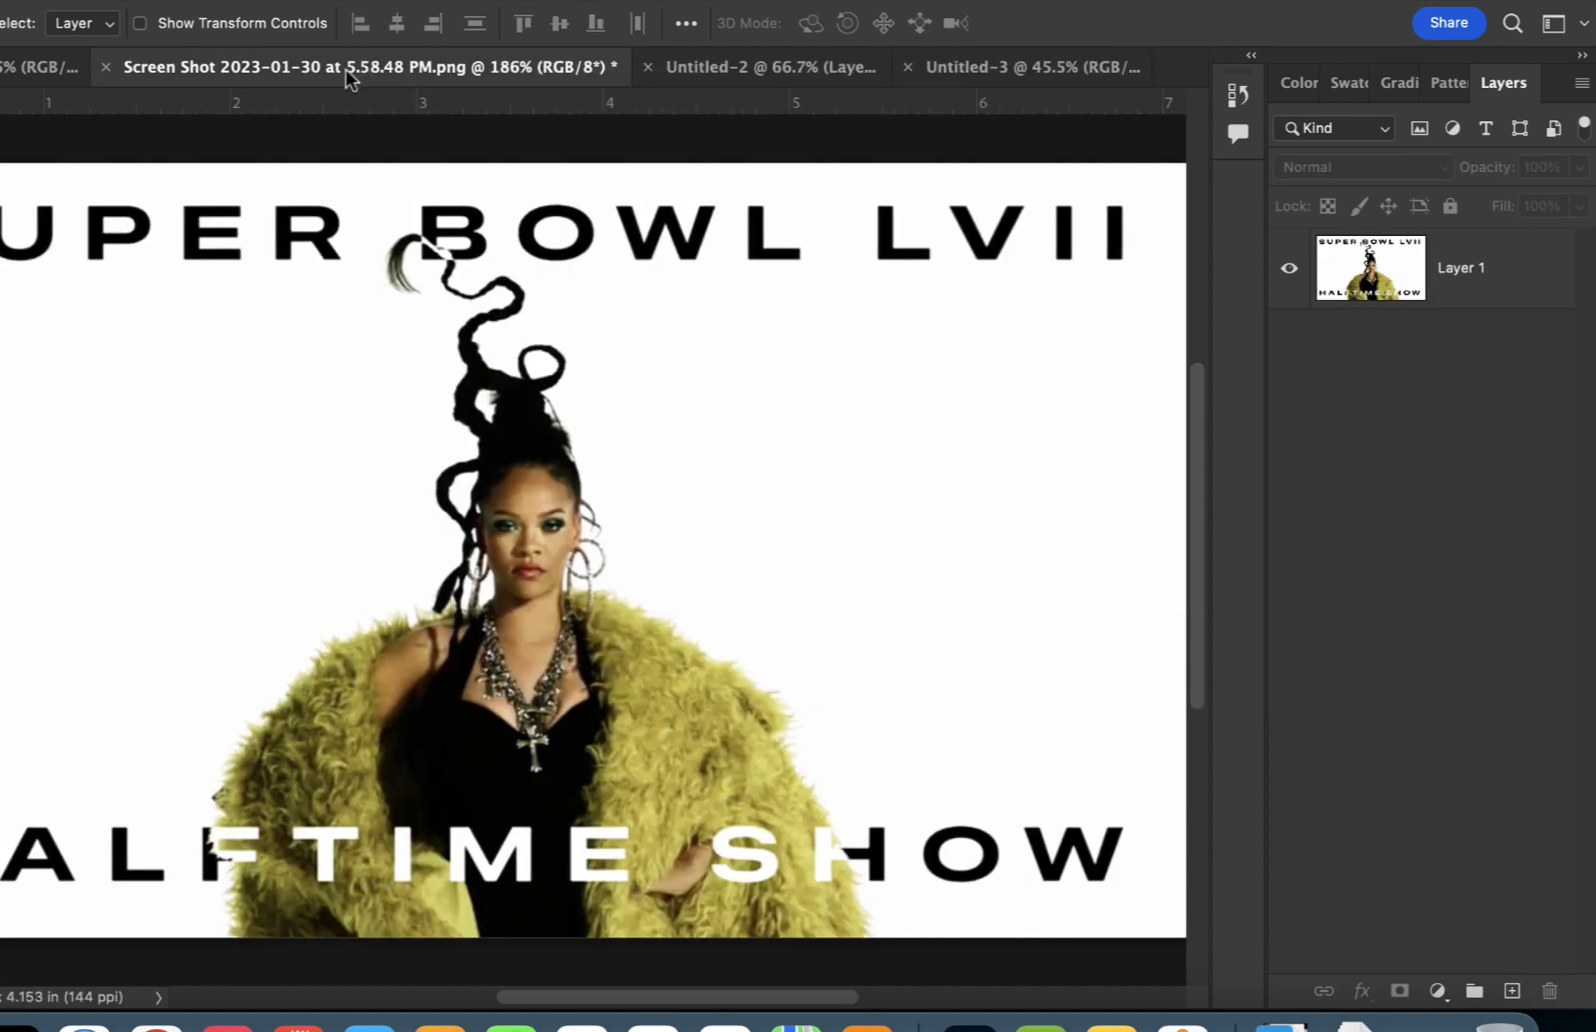
click(12, 77)
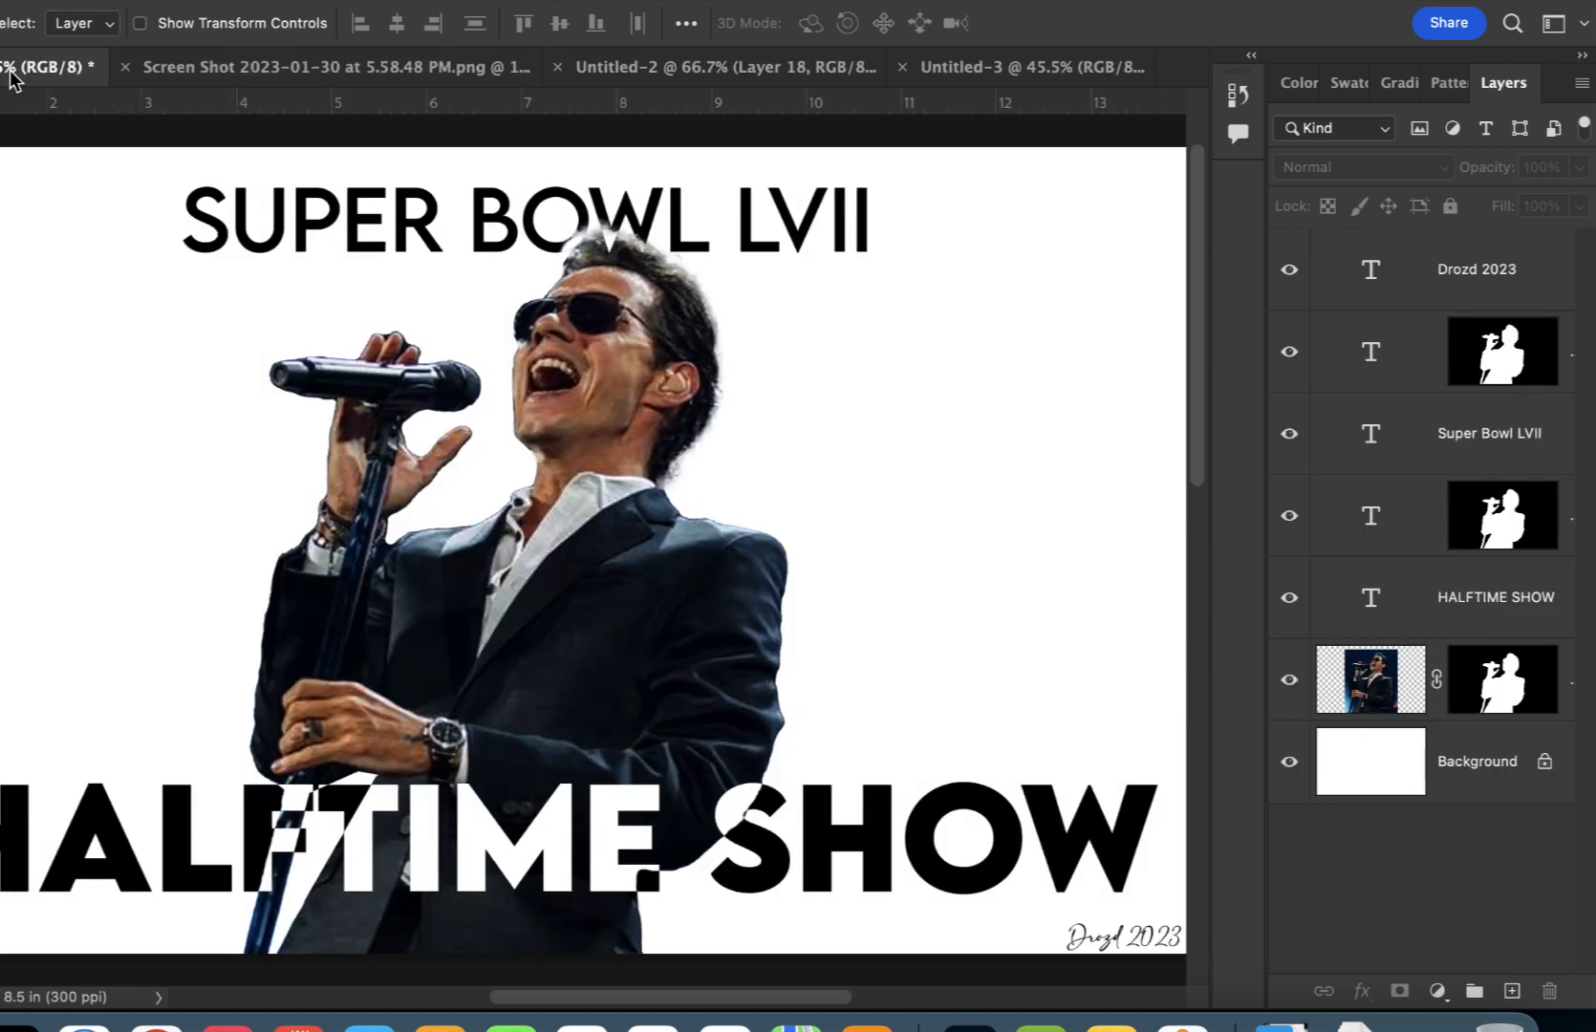
click(987, 84)
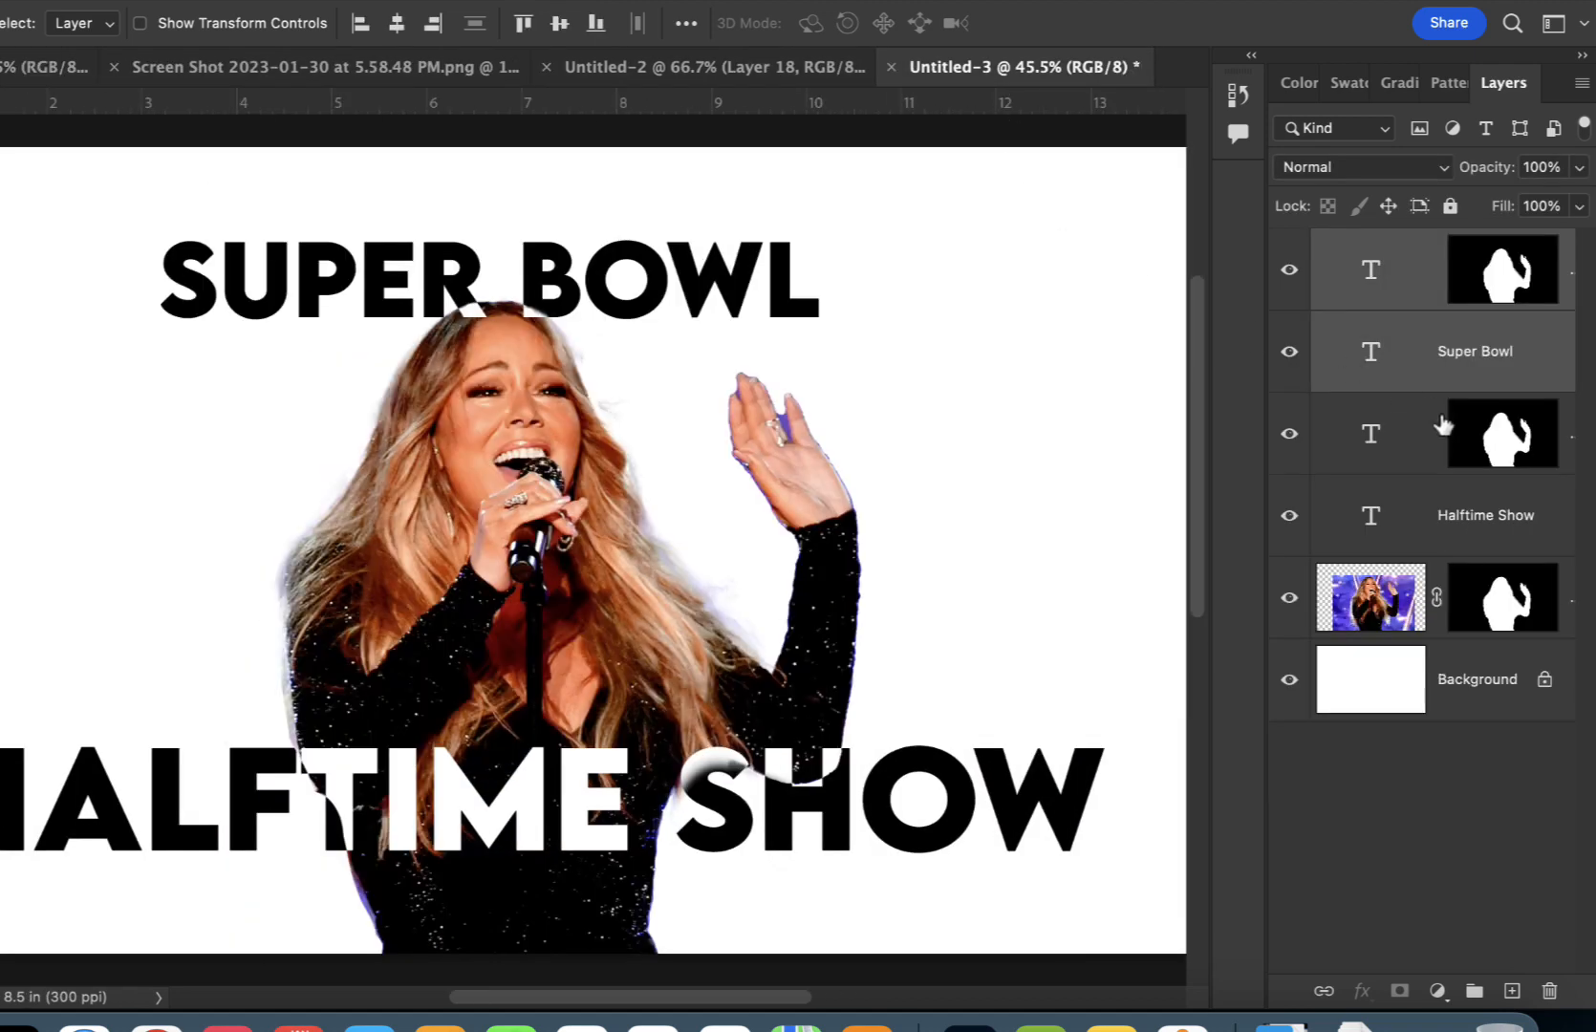
Change the font of both Halftime Show text layers to Bebas Kai.
click(1497, 524)
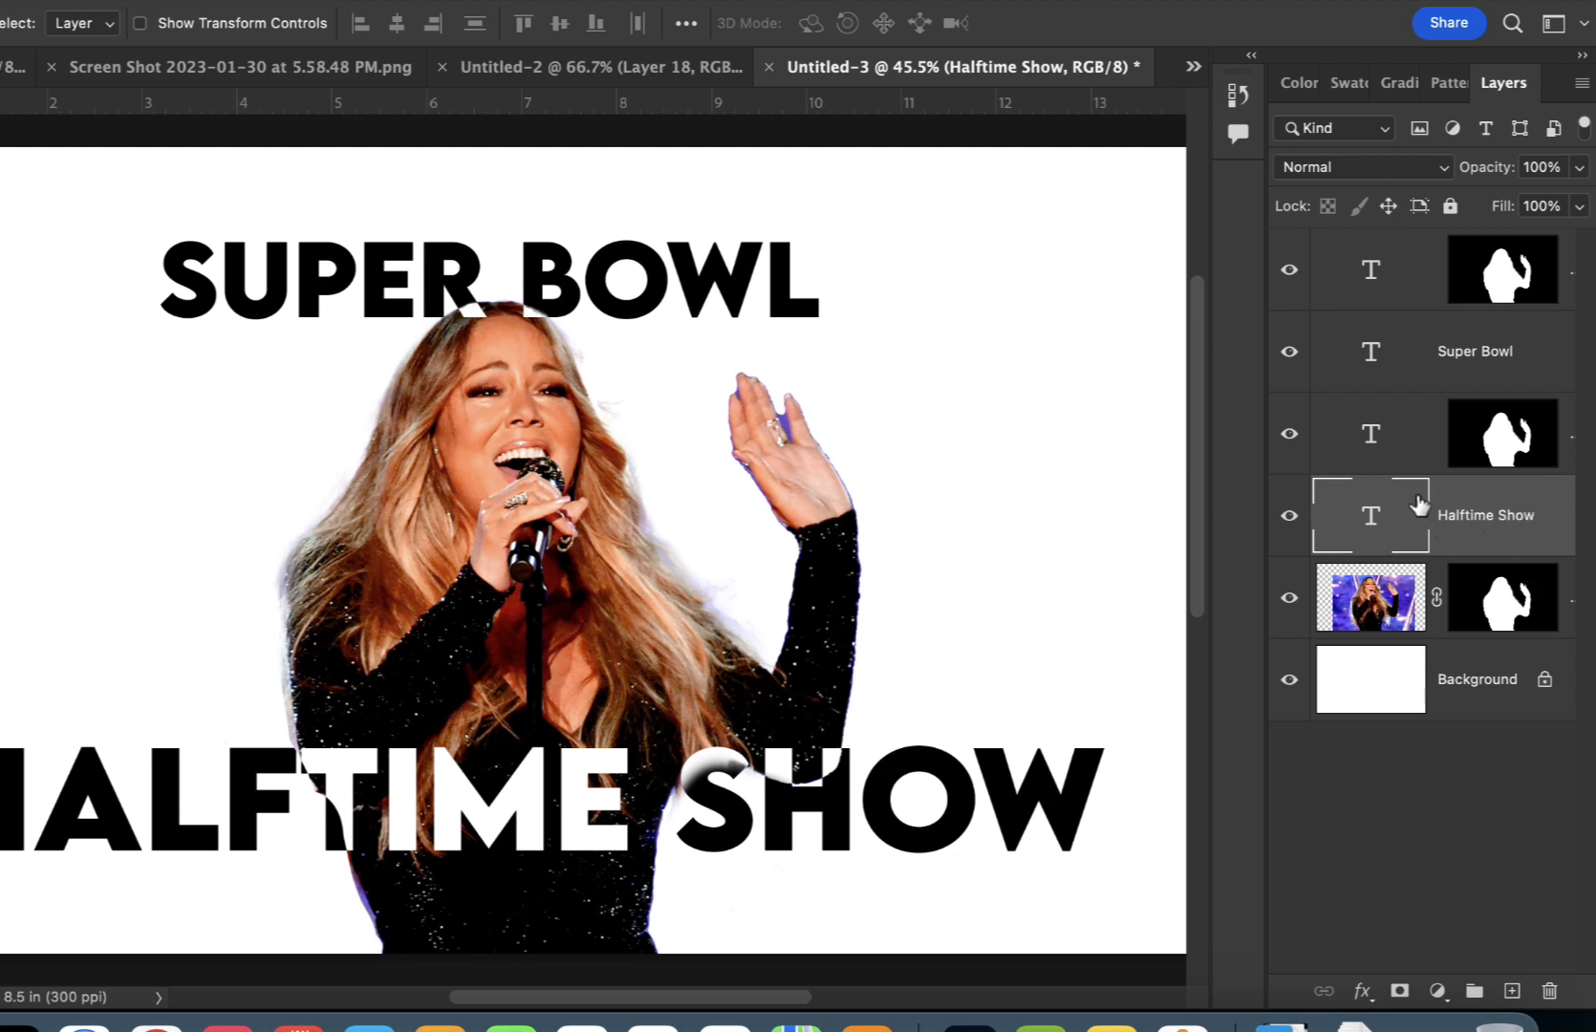
shift+click(1403, 470)
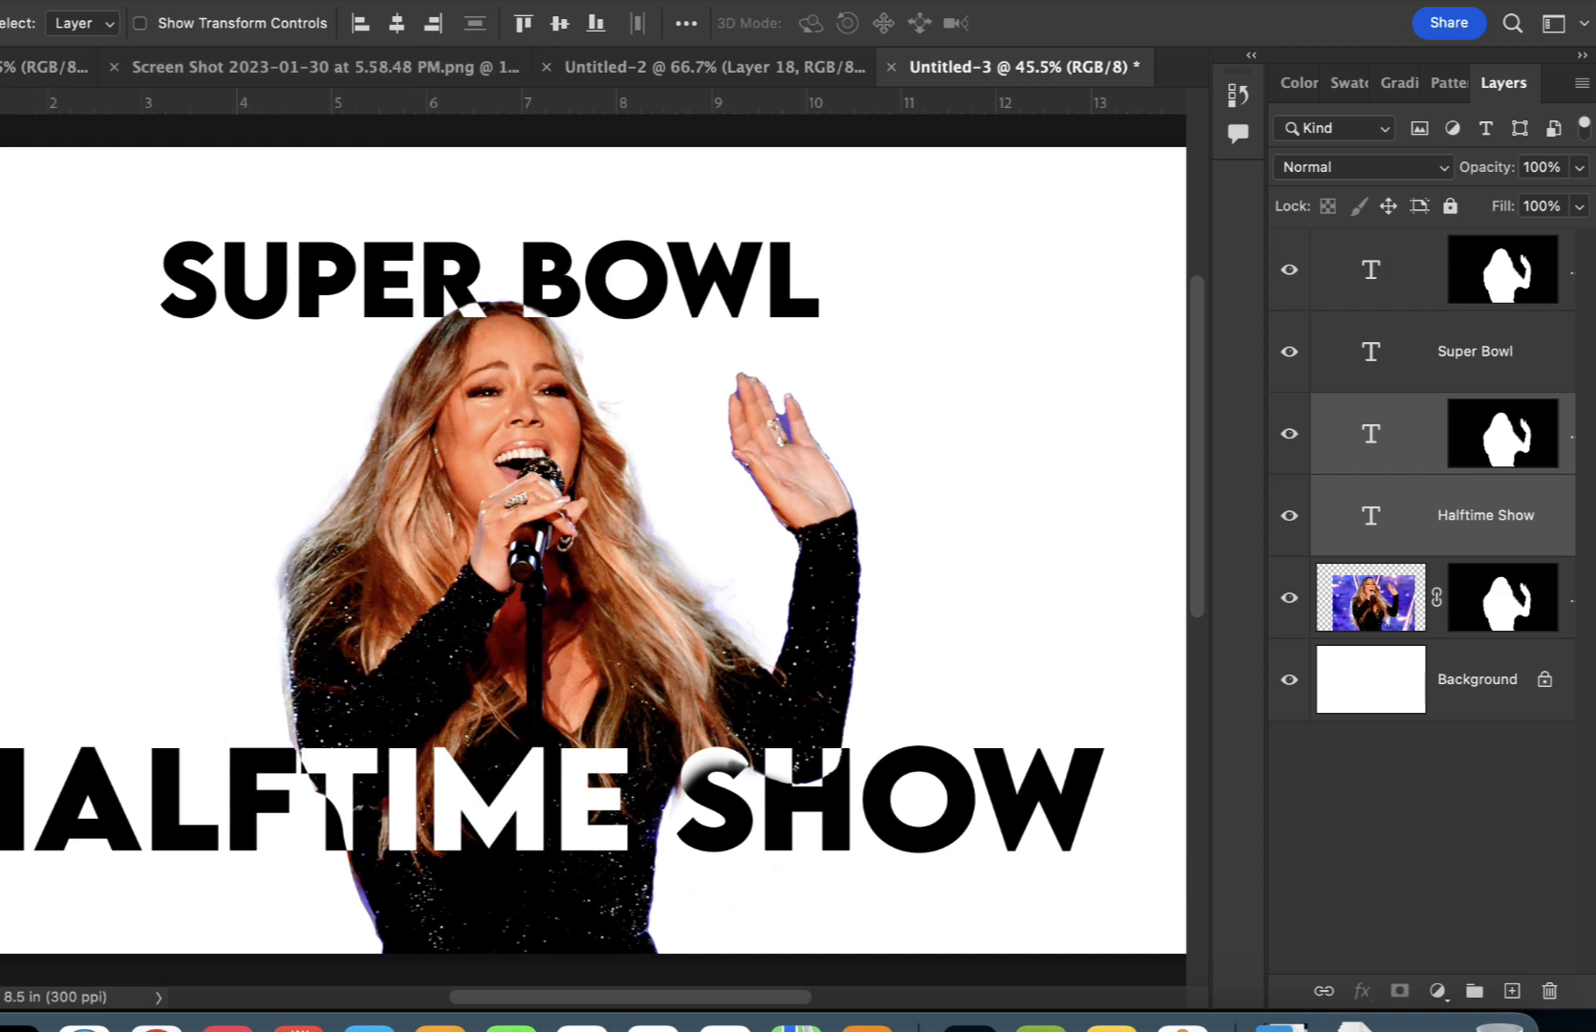
key(t)
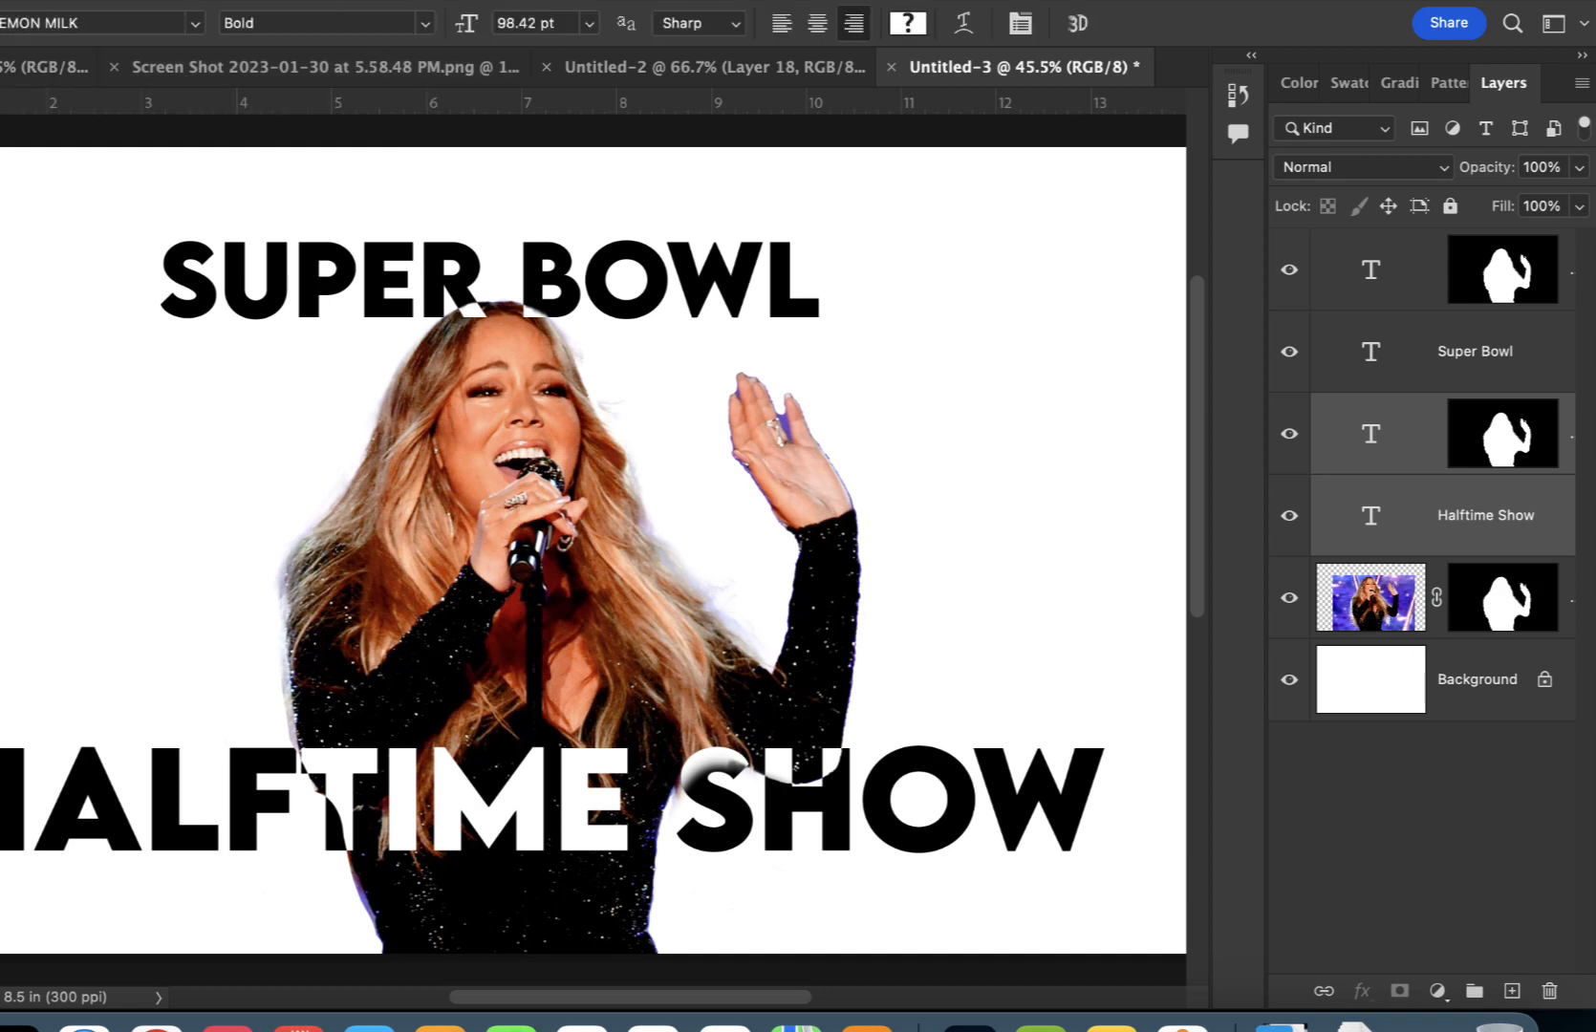
click(195, 26)
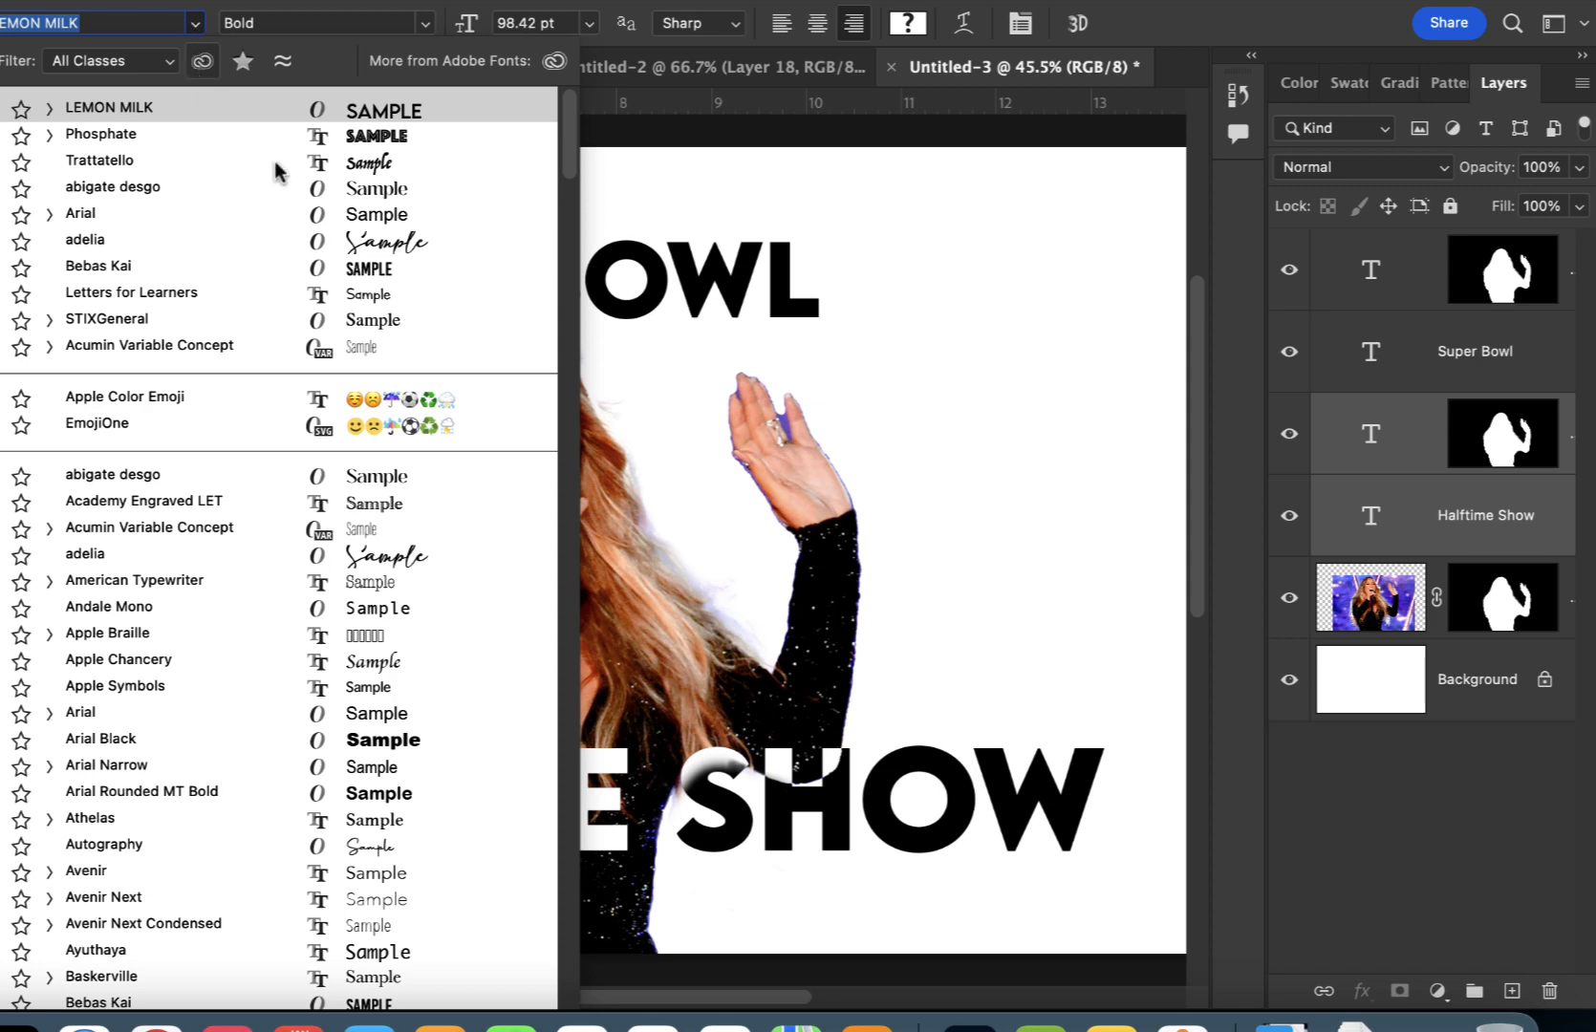
click(395, 272)
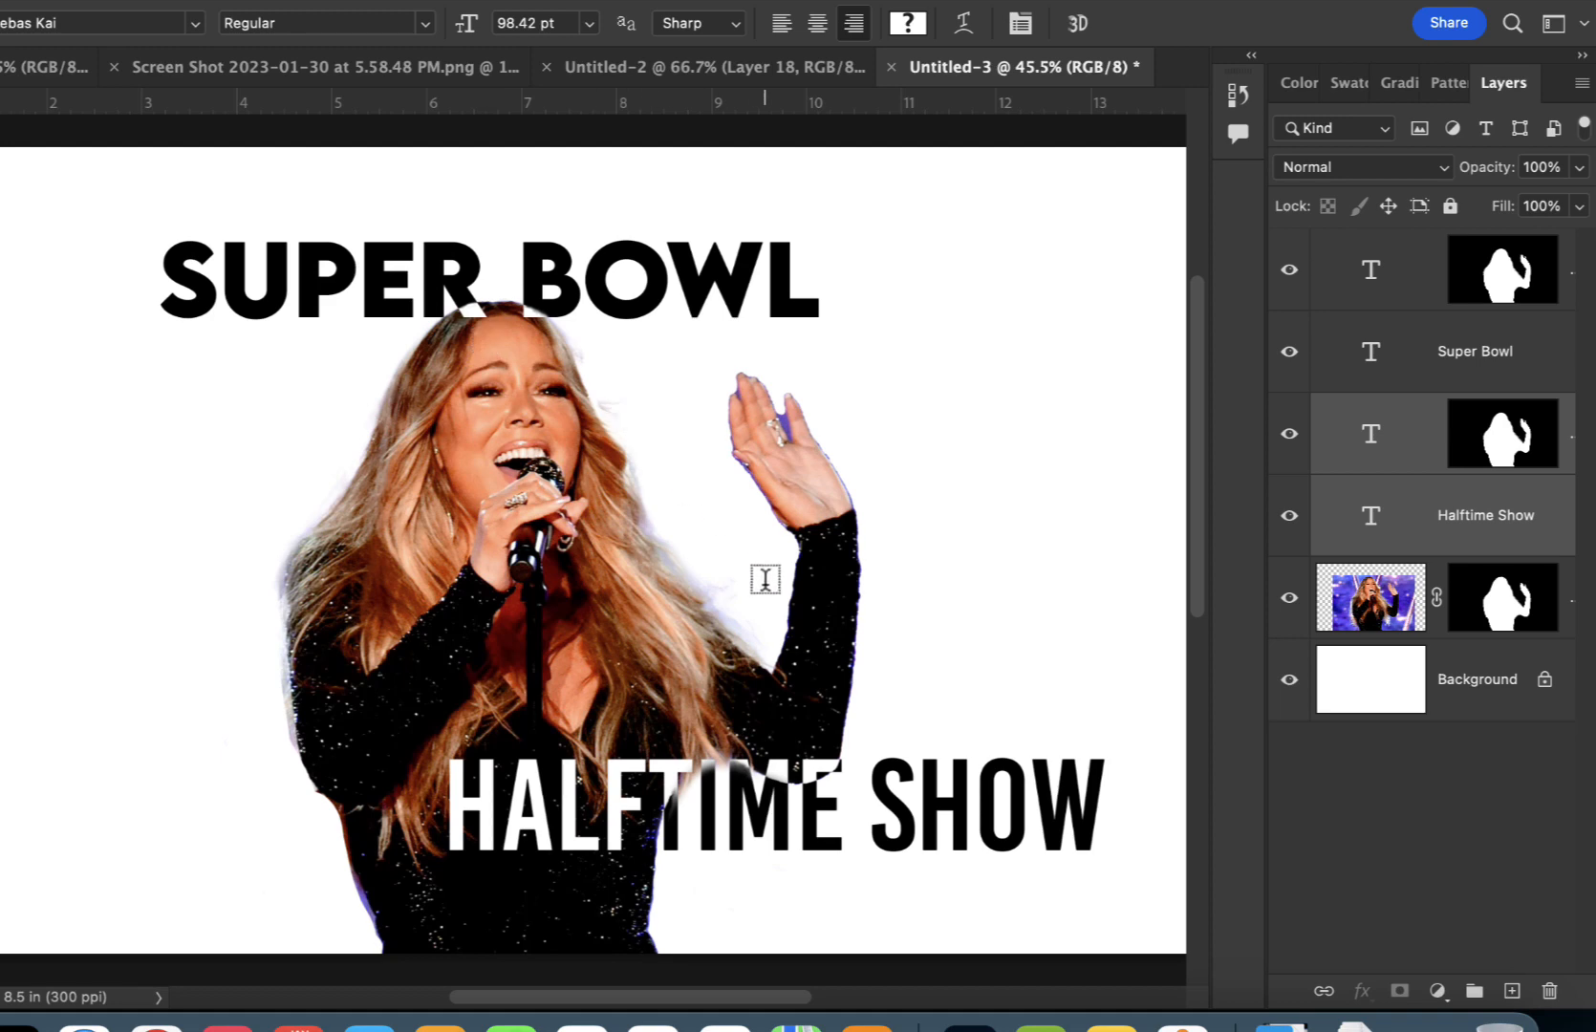
Scale both Halftime Show layers to 165.88% and nudge them slightly left and down across the singer's torso.
key(super+t)
drag(451, 760, 39, 598)
drag(497, 844, 472, 863)
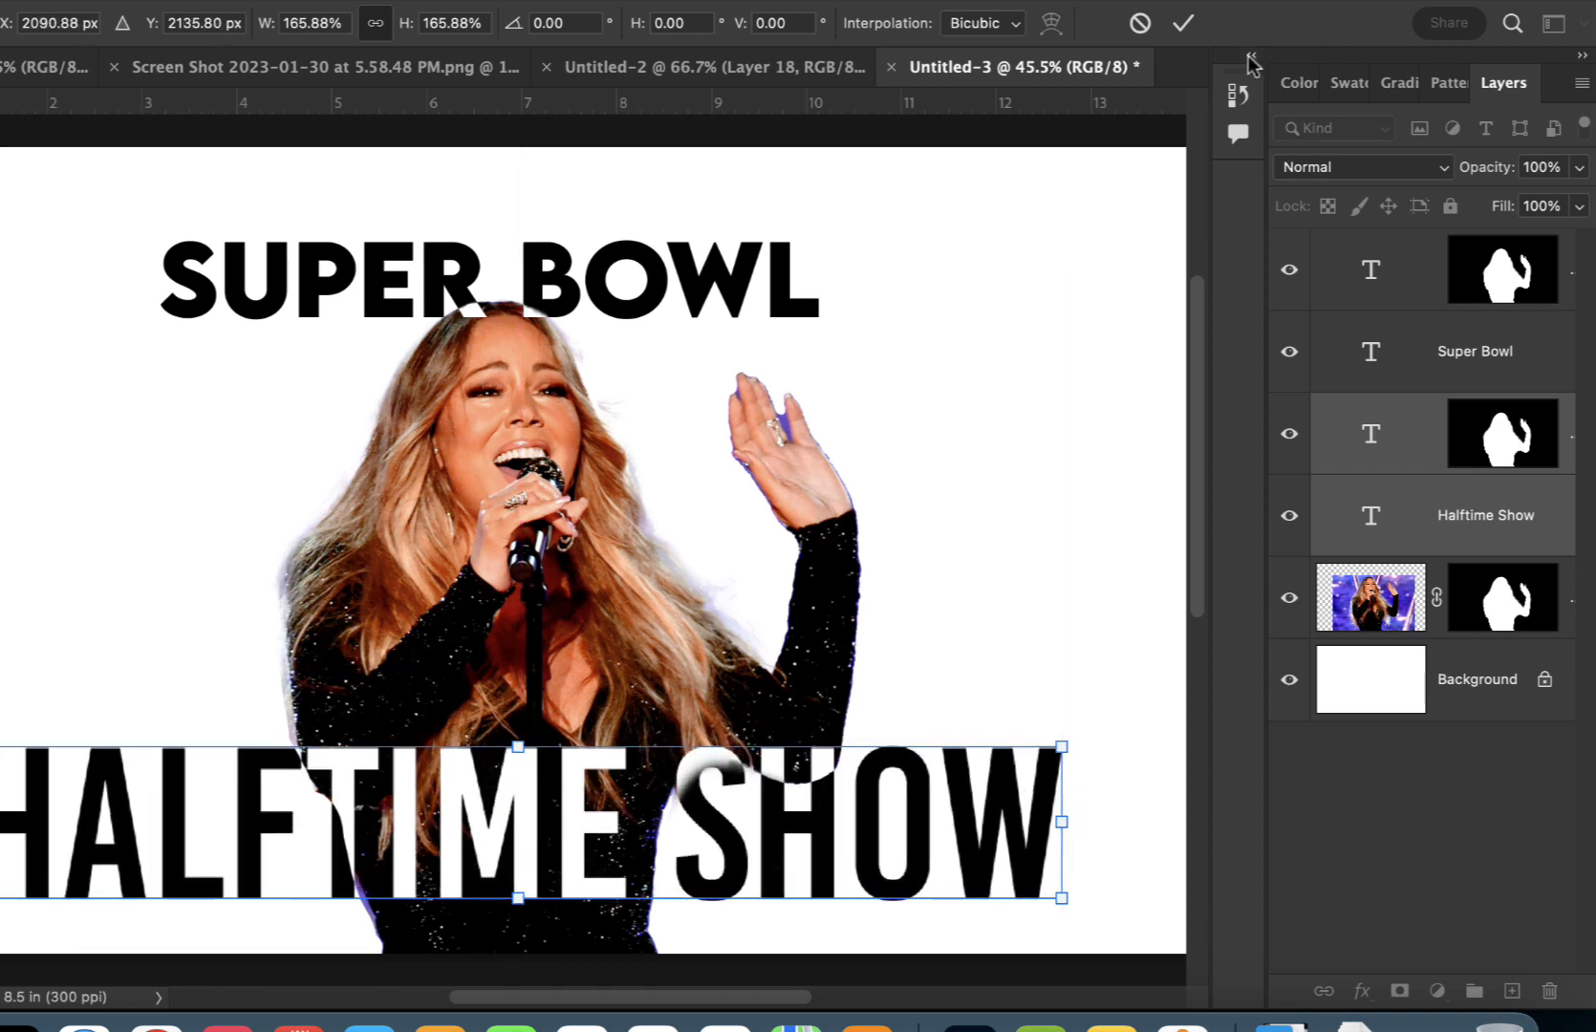
click(1183, 23)
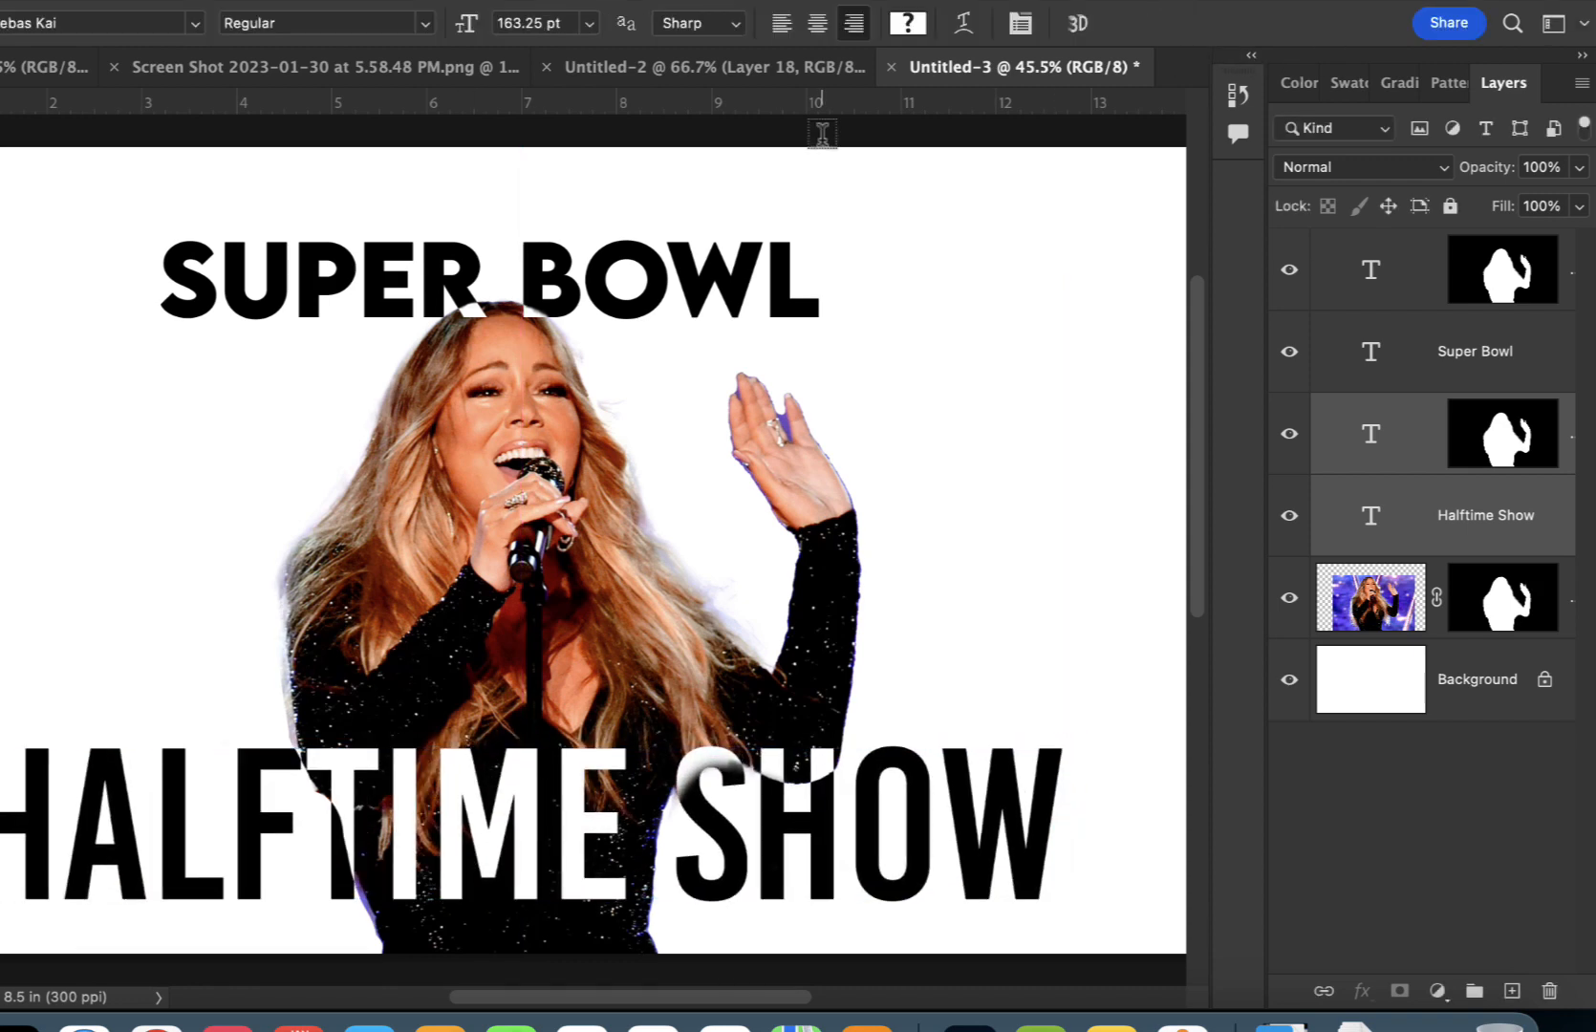
Change the font of both Halftime Show layers to adelia and shift the text right and slightly up.
click(193, 27)
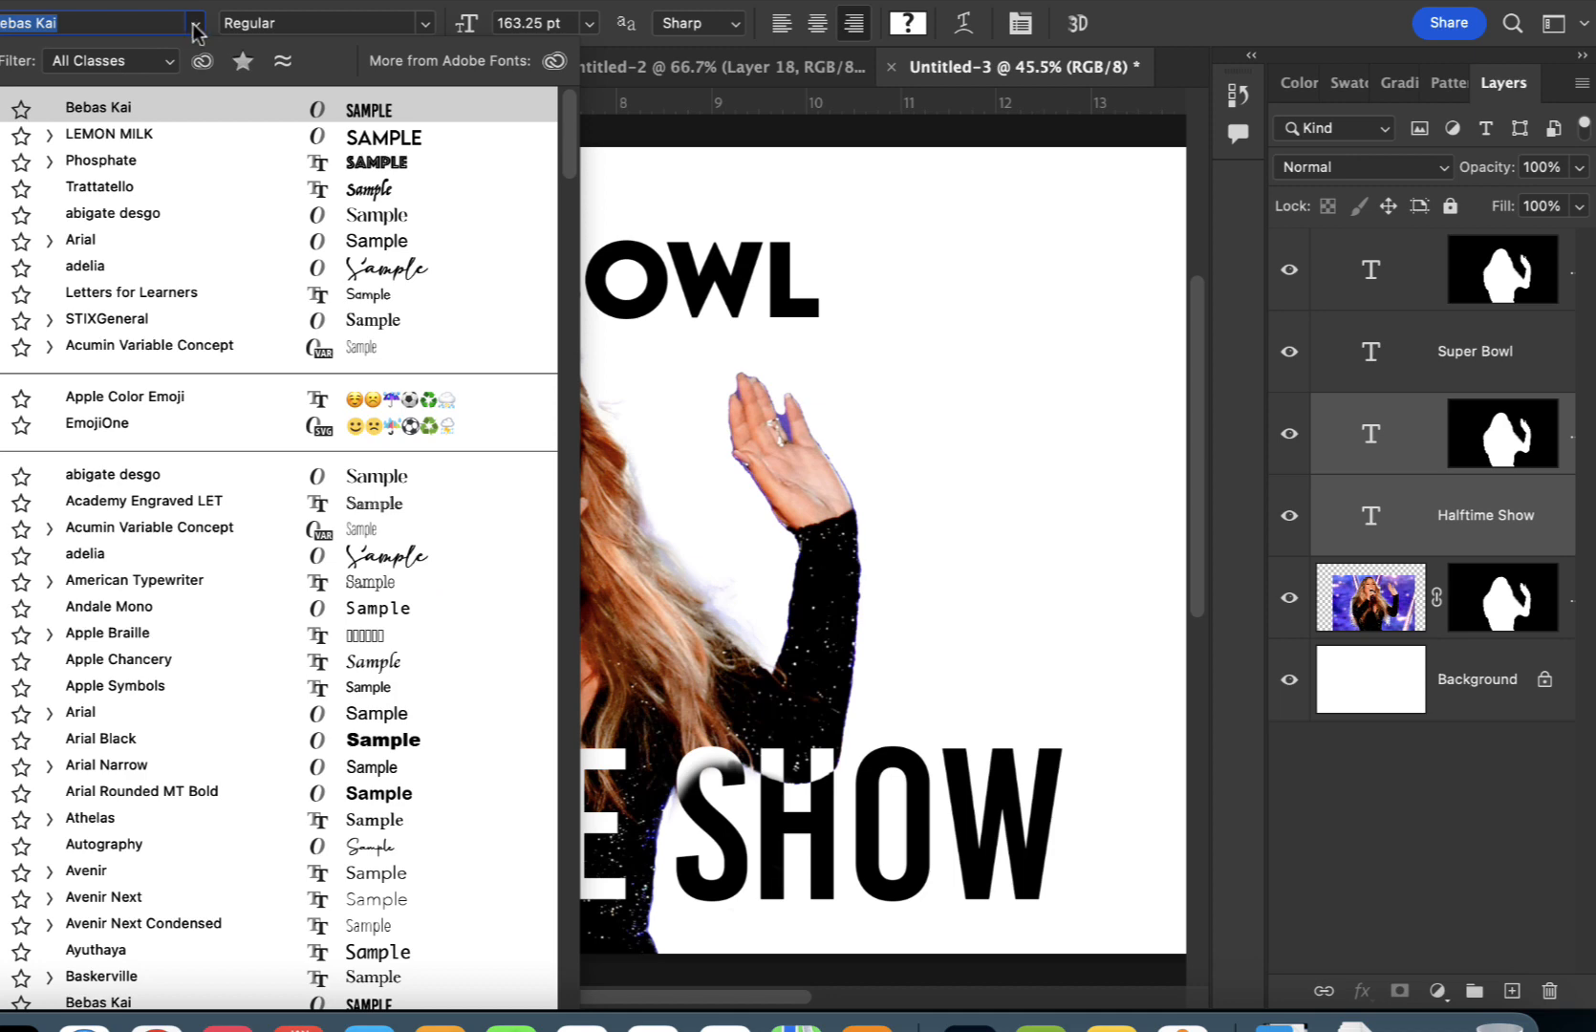
click(265, 268)
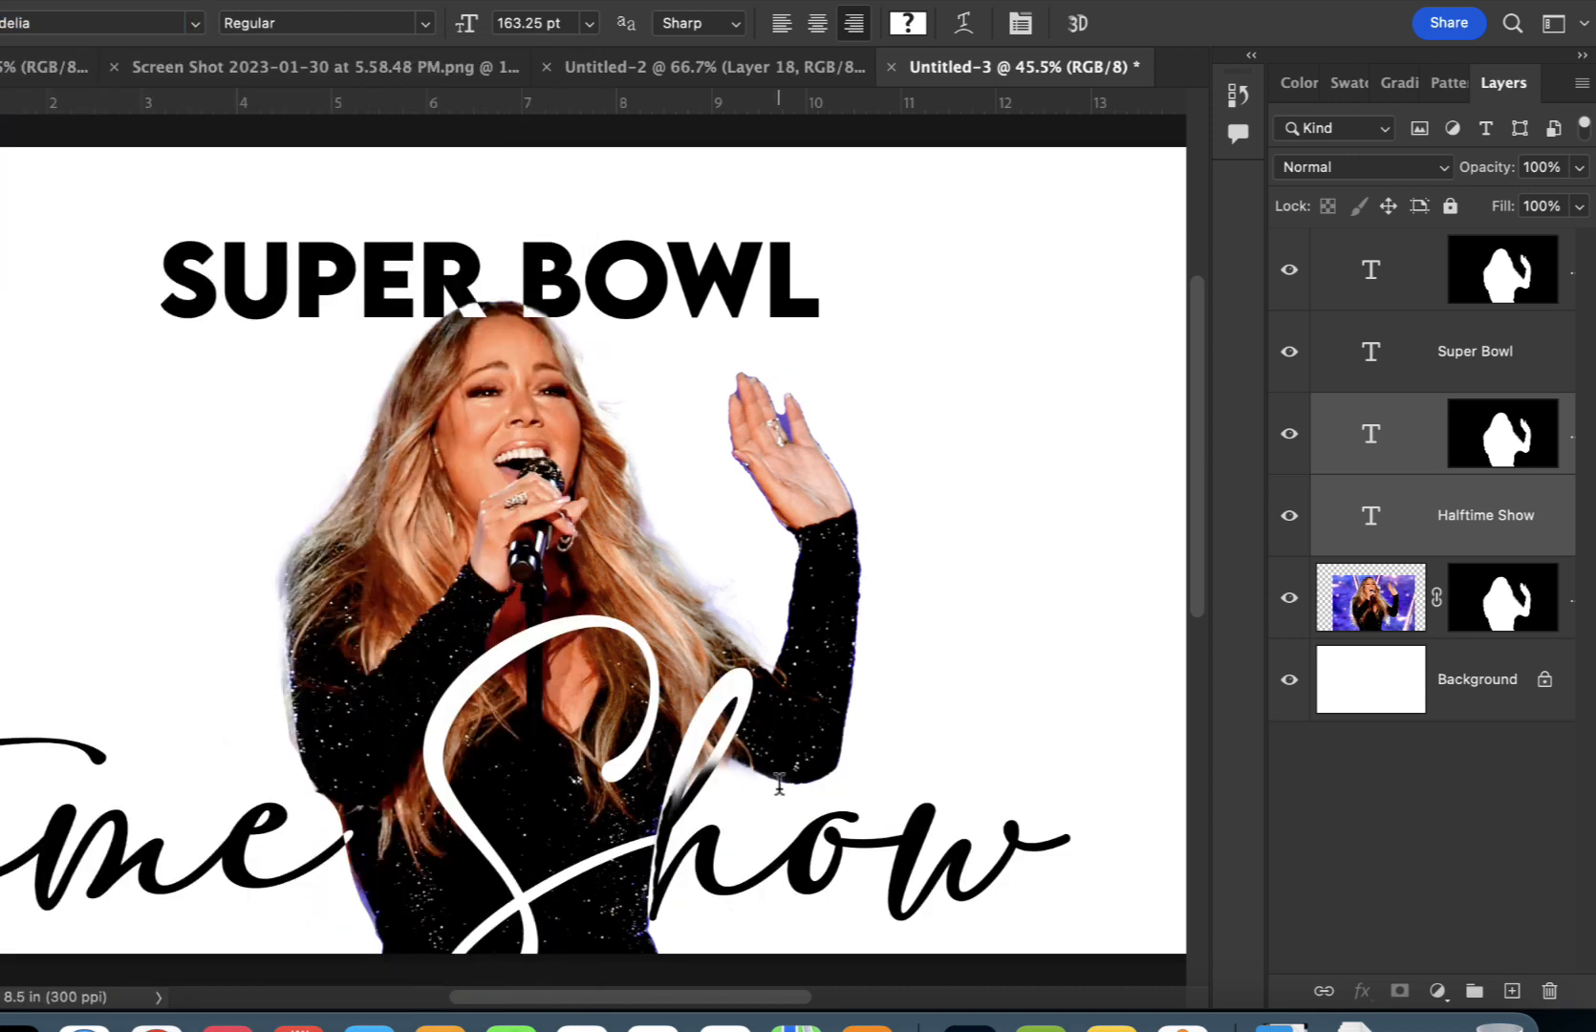
key(v)
drag(848, 856, 1097, 785)
Scale both Halftime Show layers down to about 54% and position the script text across the singer's lower torso.
key(super+t)
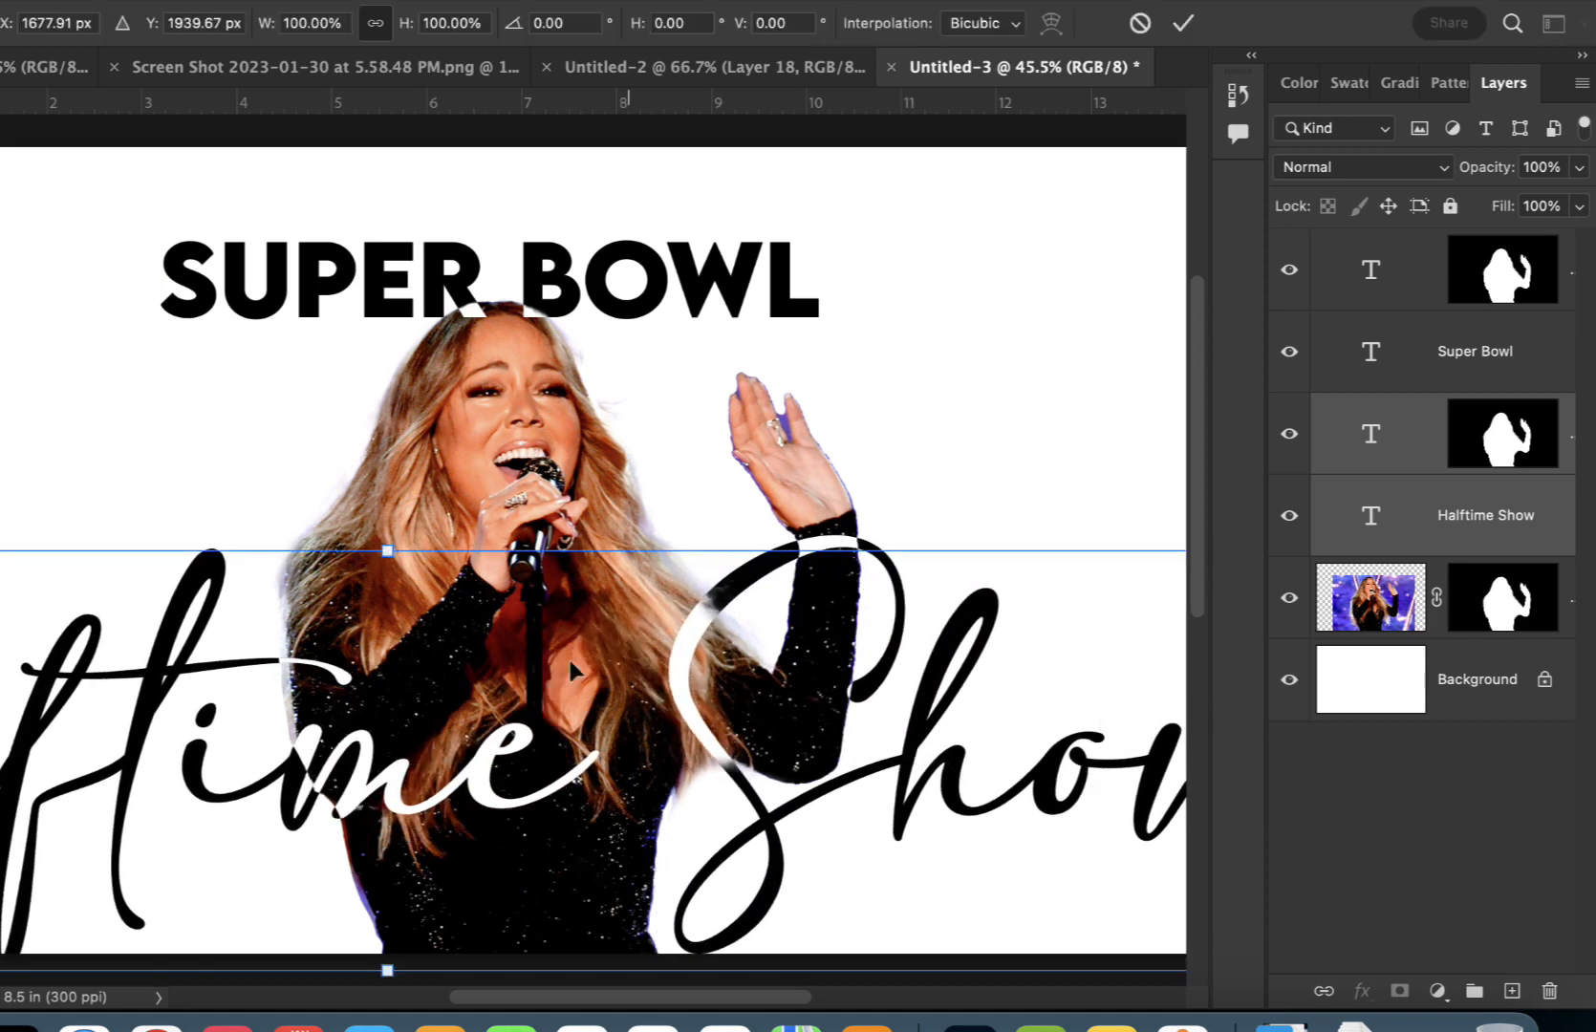
click(333, 23)
text(33)
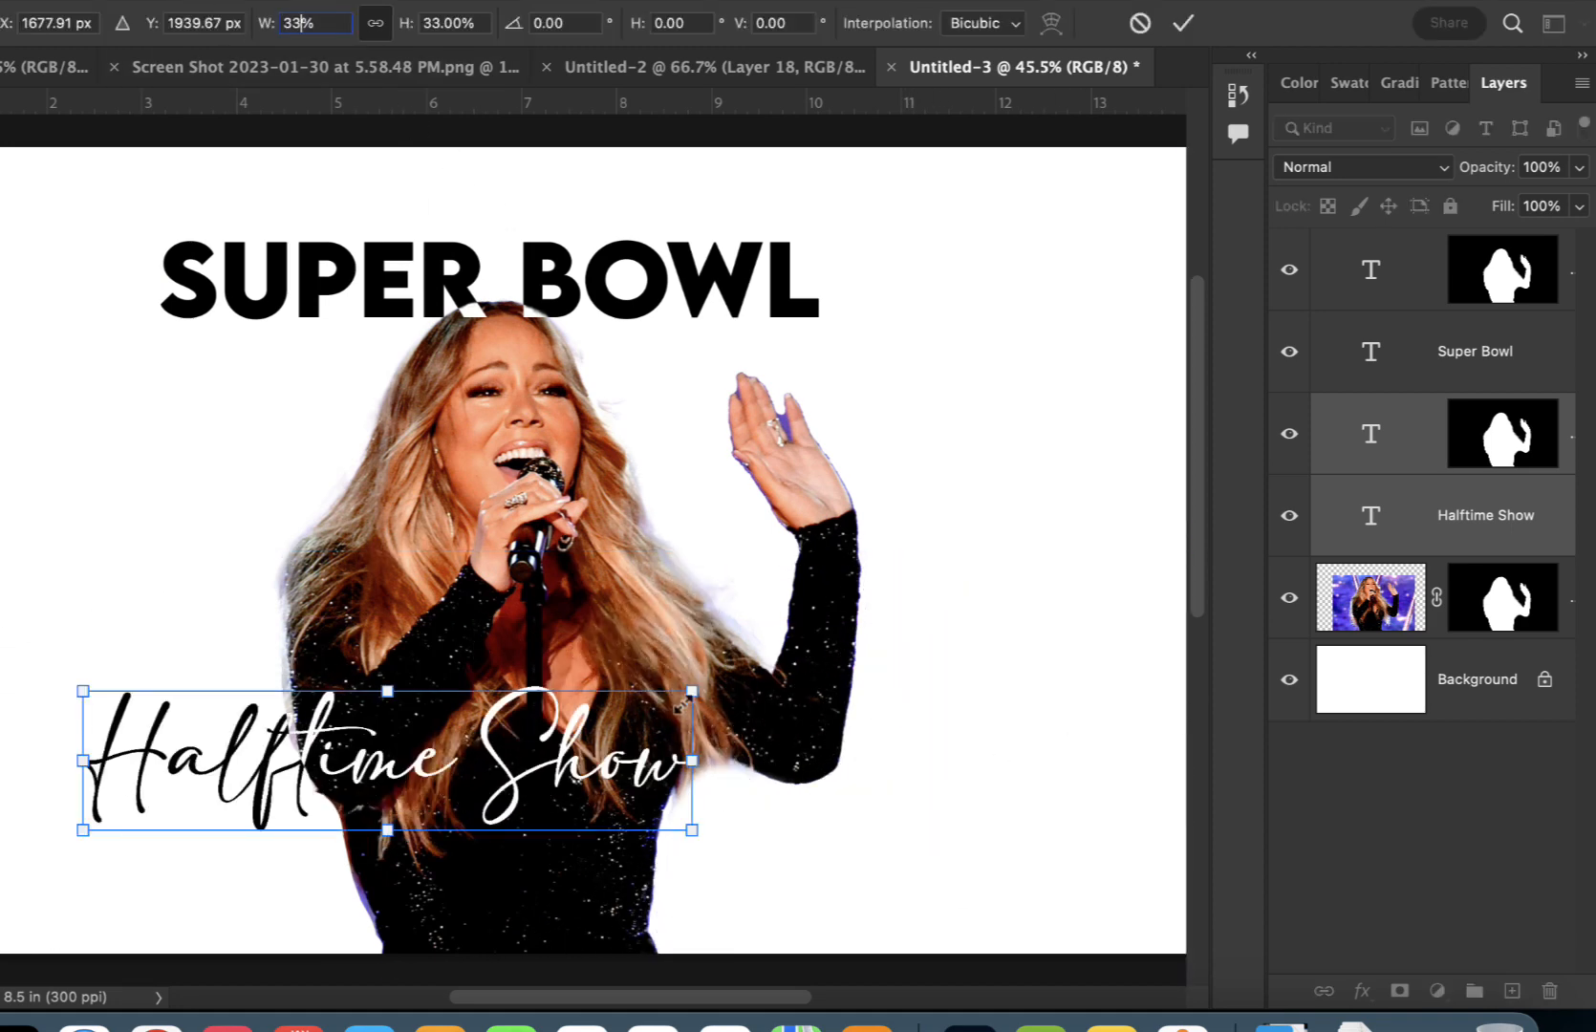
drag(681, 705, 1023, 573)
drag(799, 746, 801, 799)
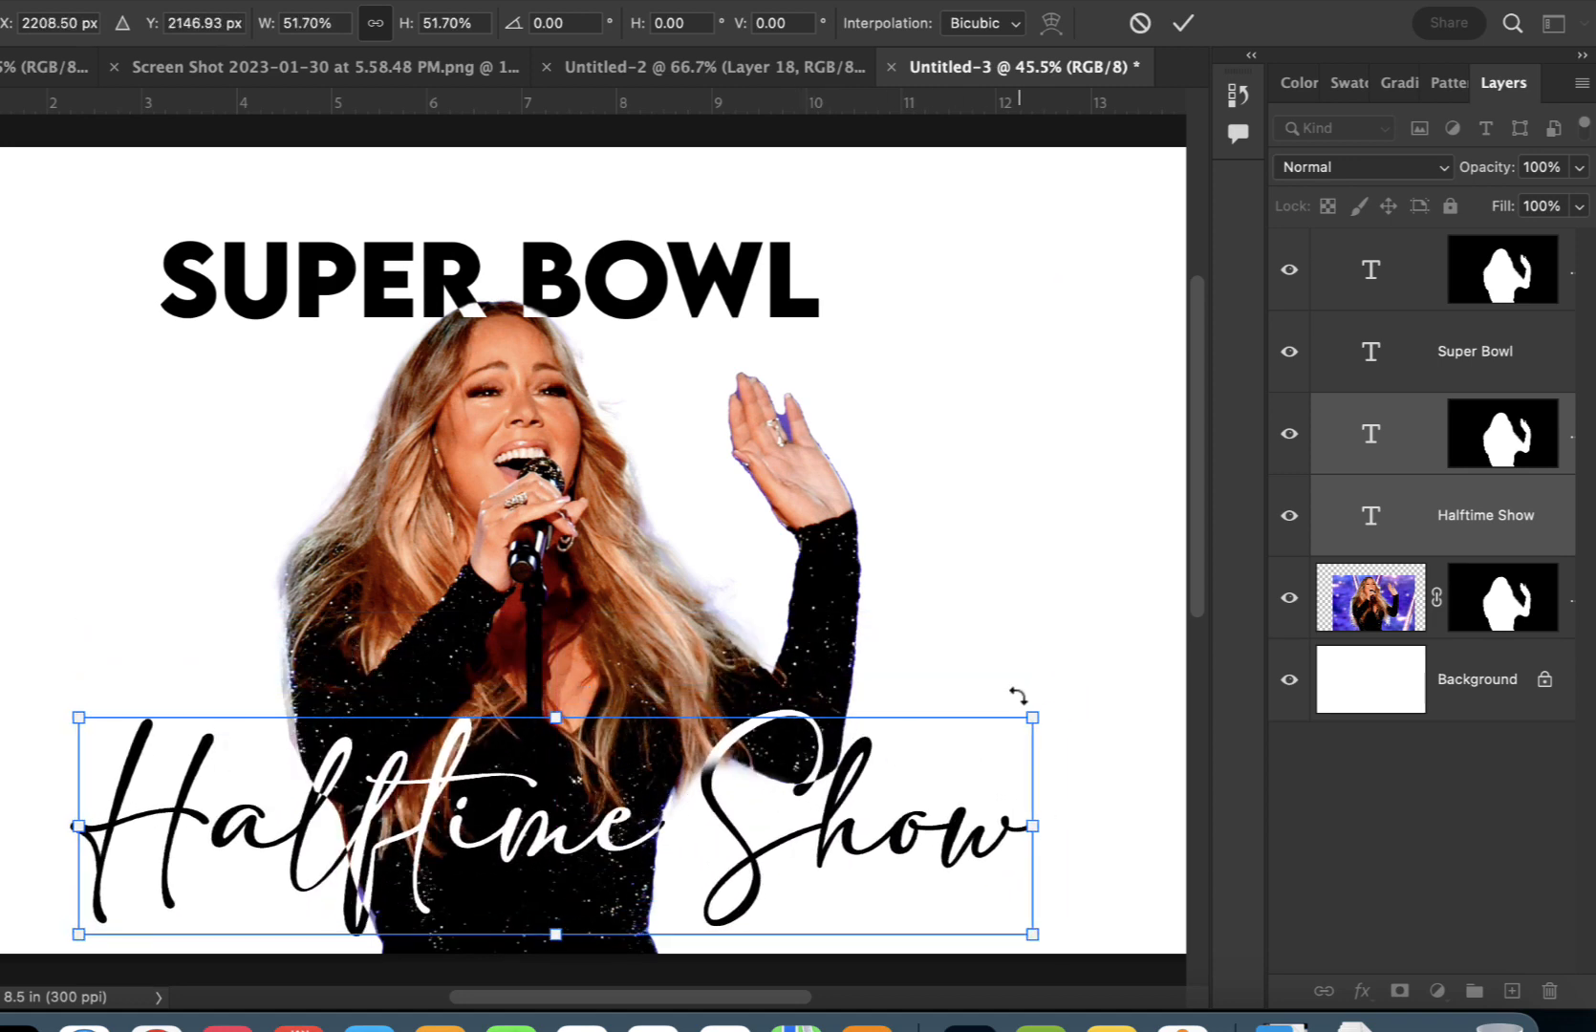
drag(1032, 717, 1076, 705)
drag(841, 776, 806, 776)
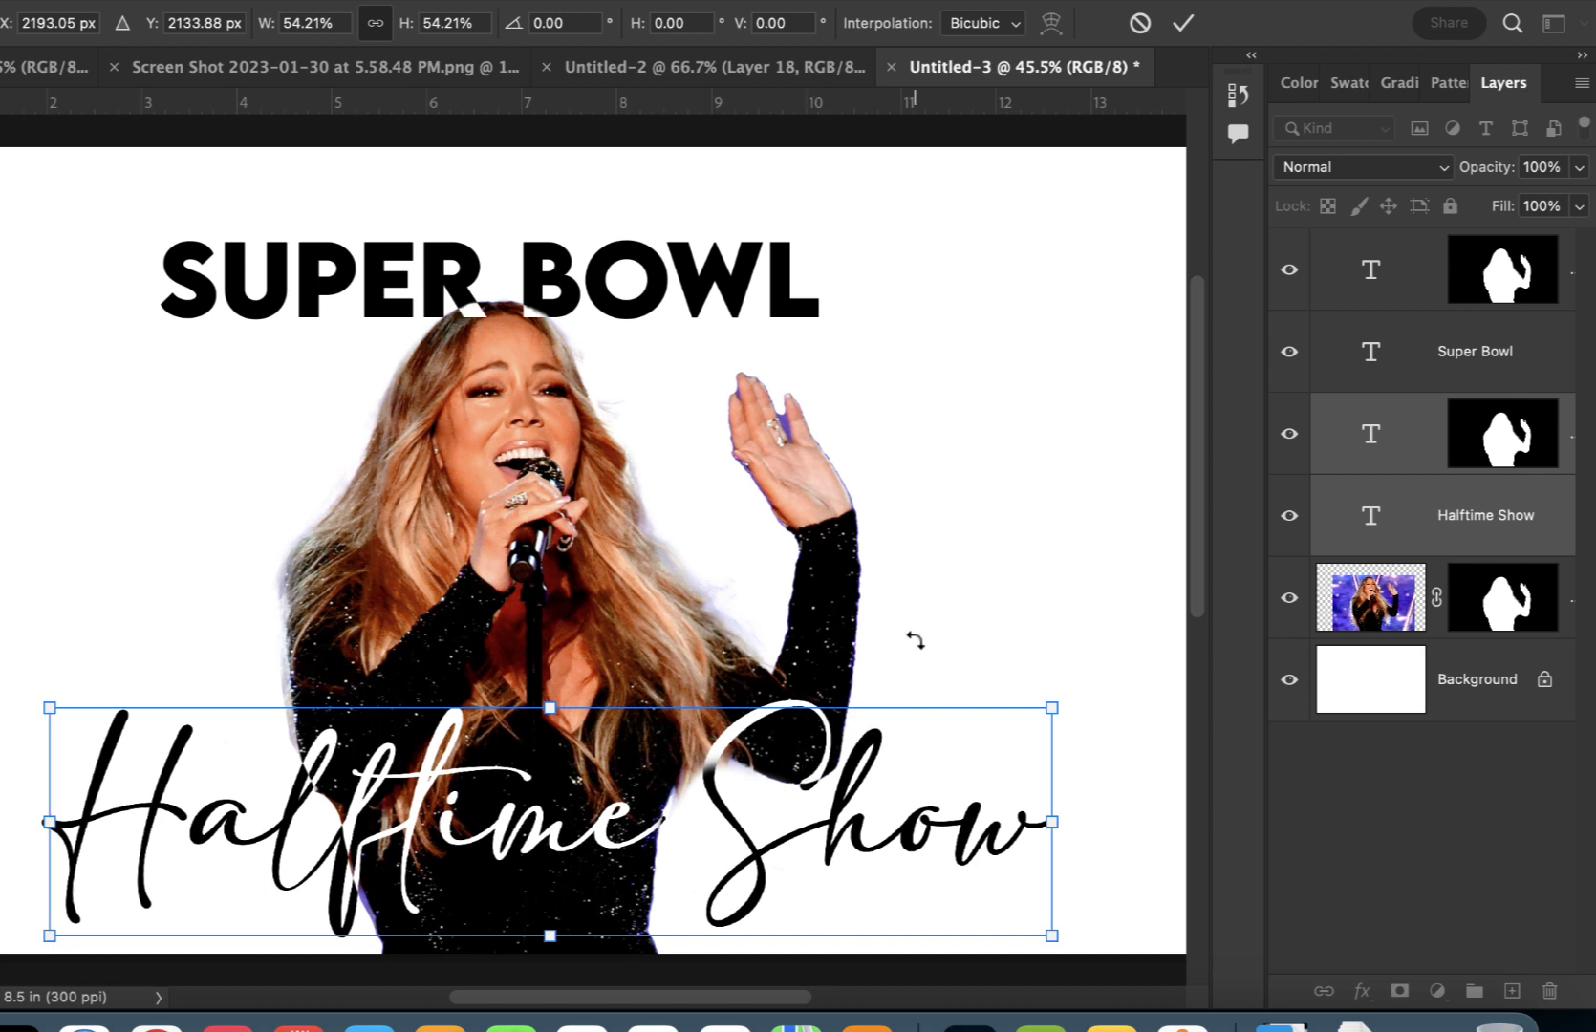
click(1184, 24)
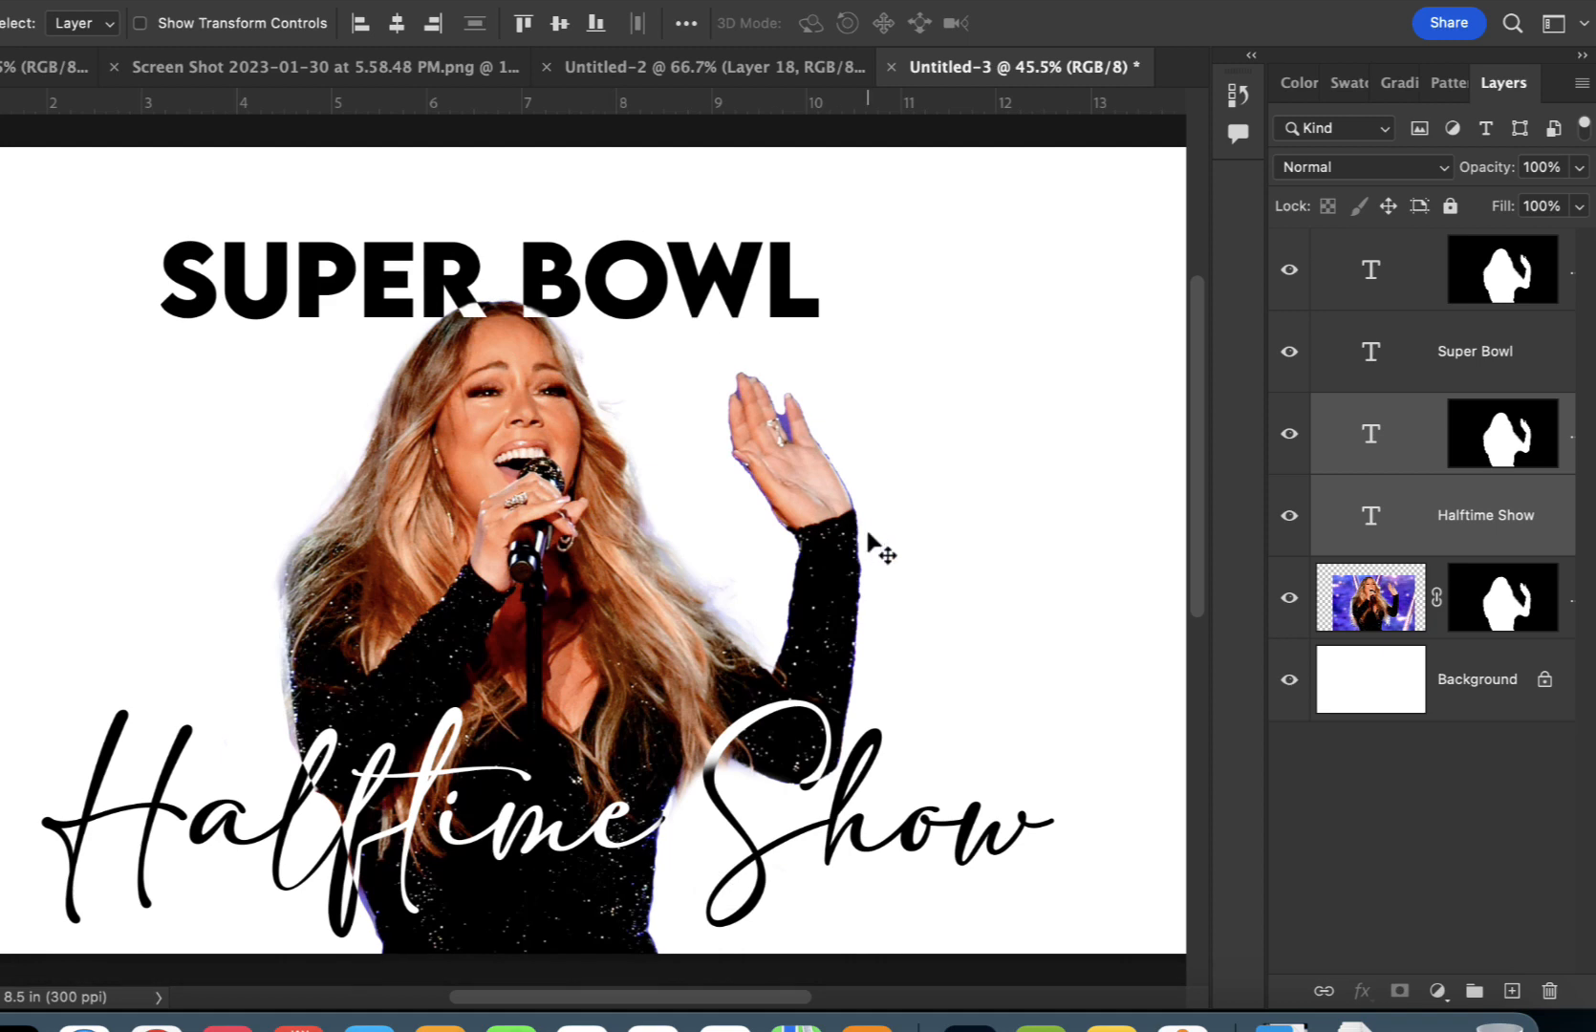
Inspect the script signature in the lower corner of the SUPER BOWL LVII poster close up, and return to the full poster.
click(48, 67)
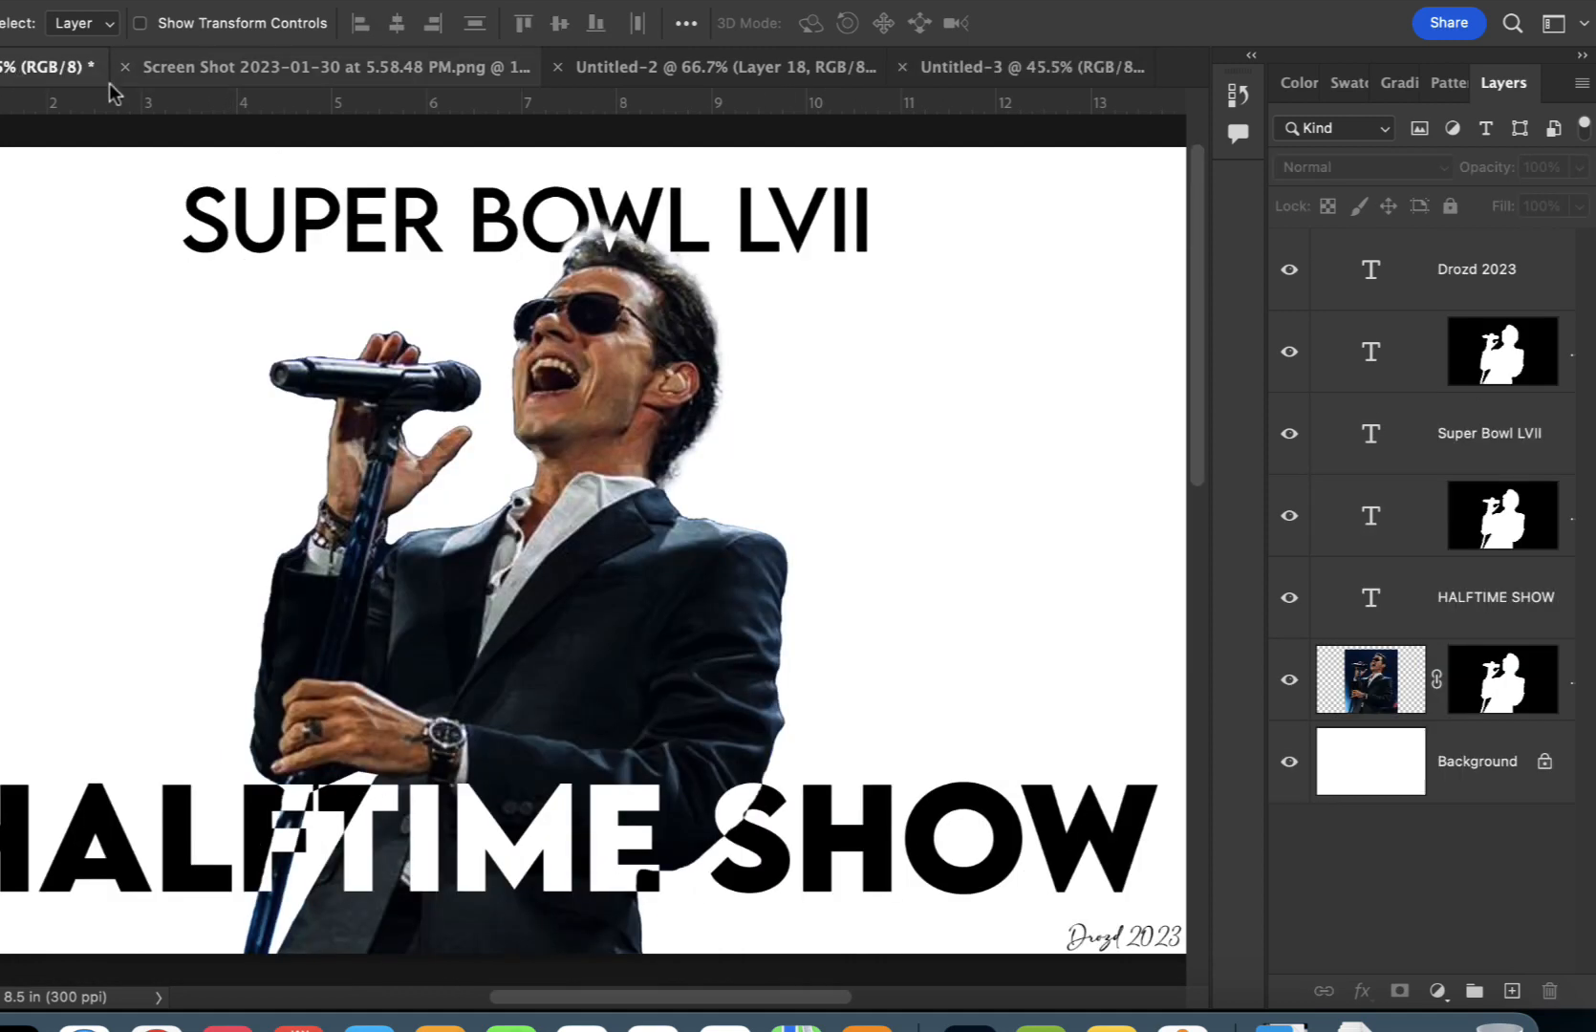
key(z)
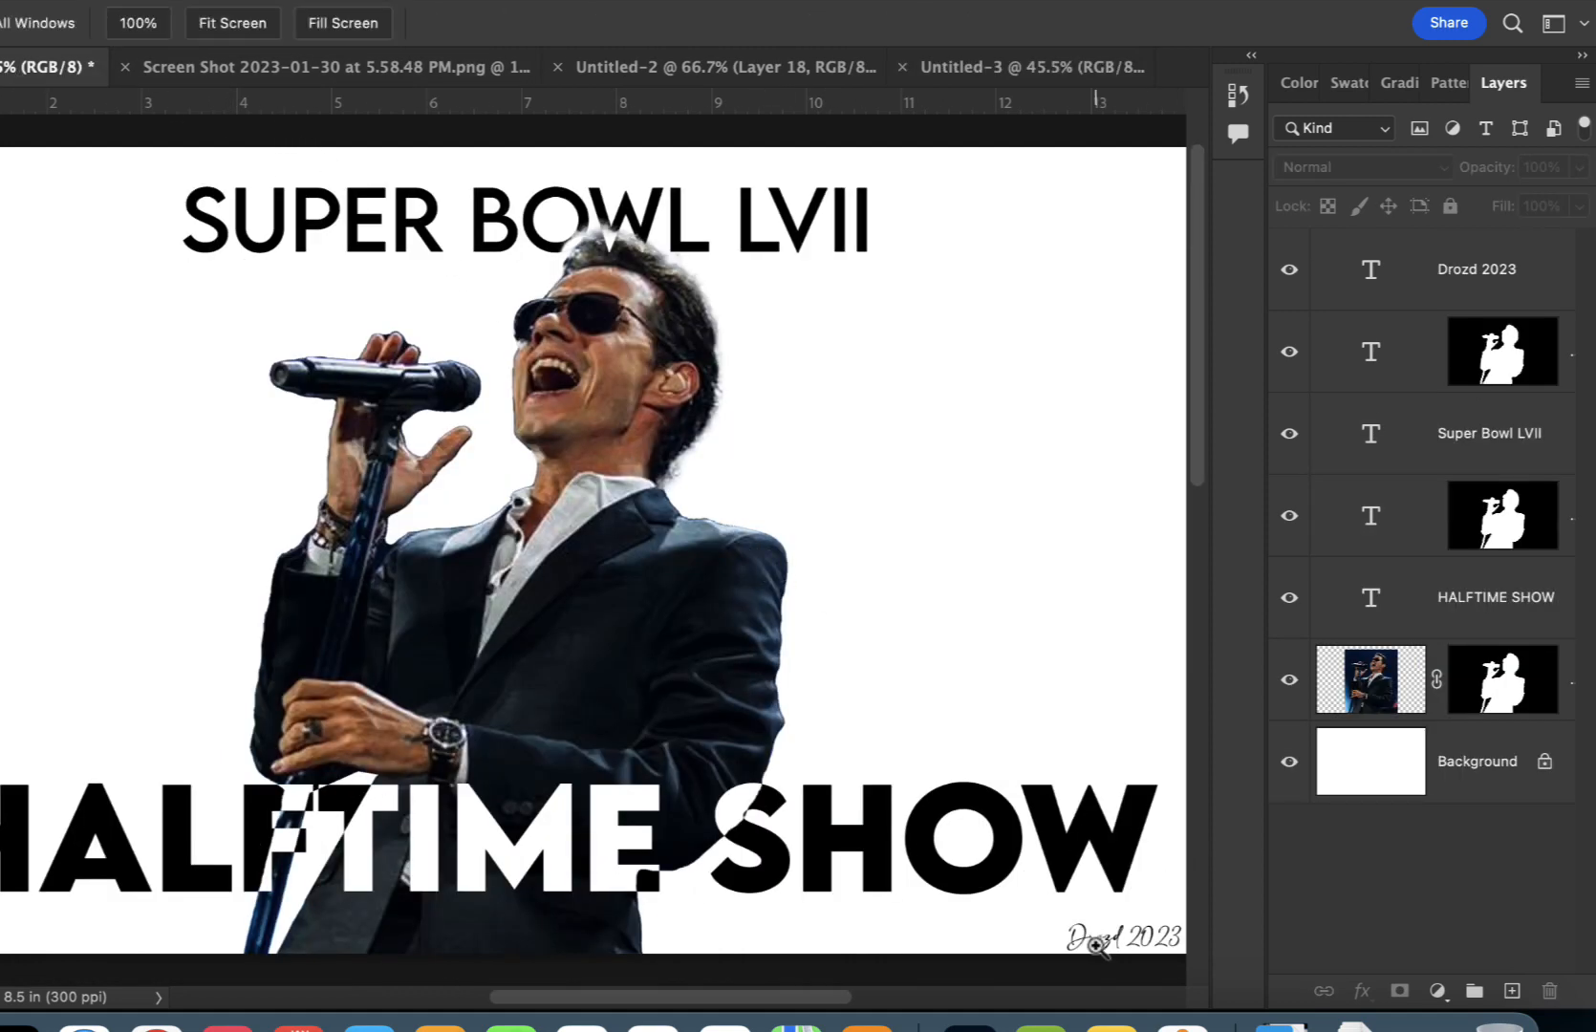
drag(1100, 932, 647, 727)
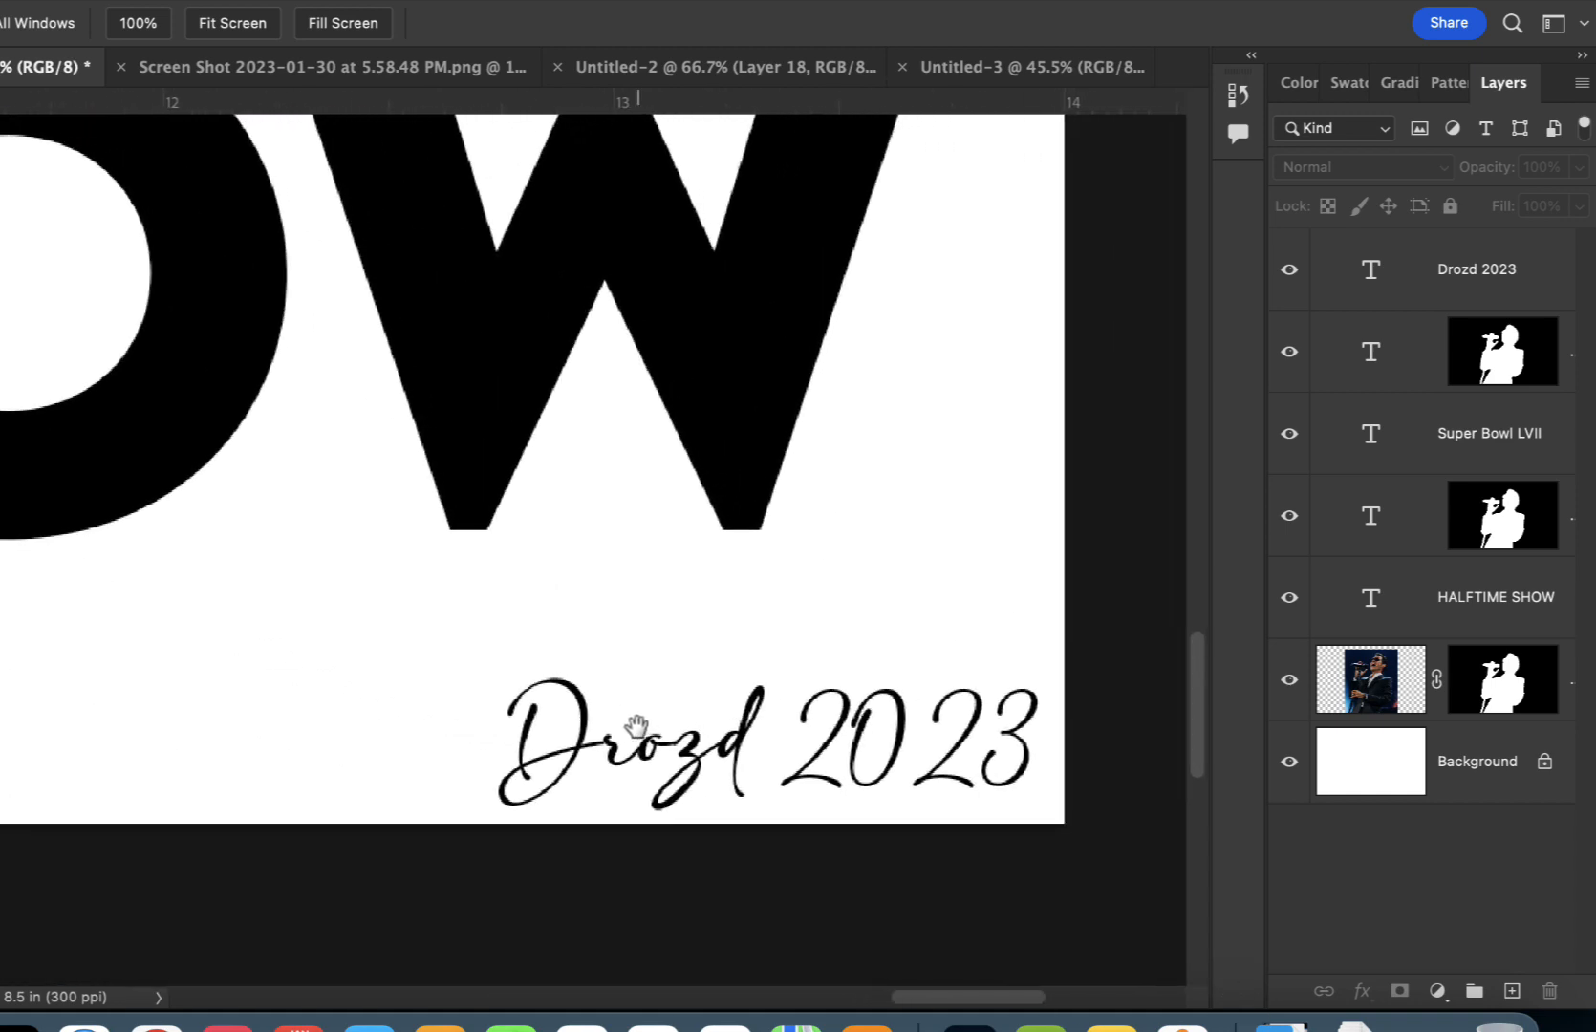
key(super+minus)
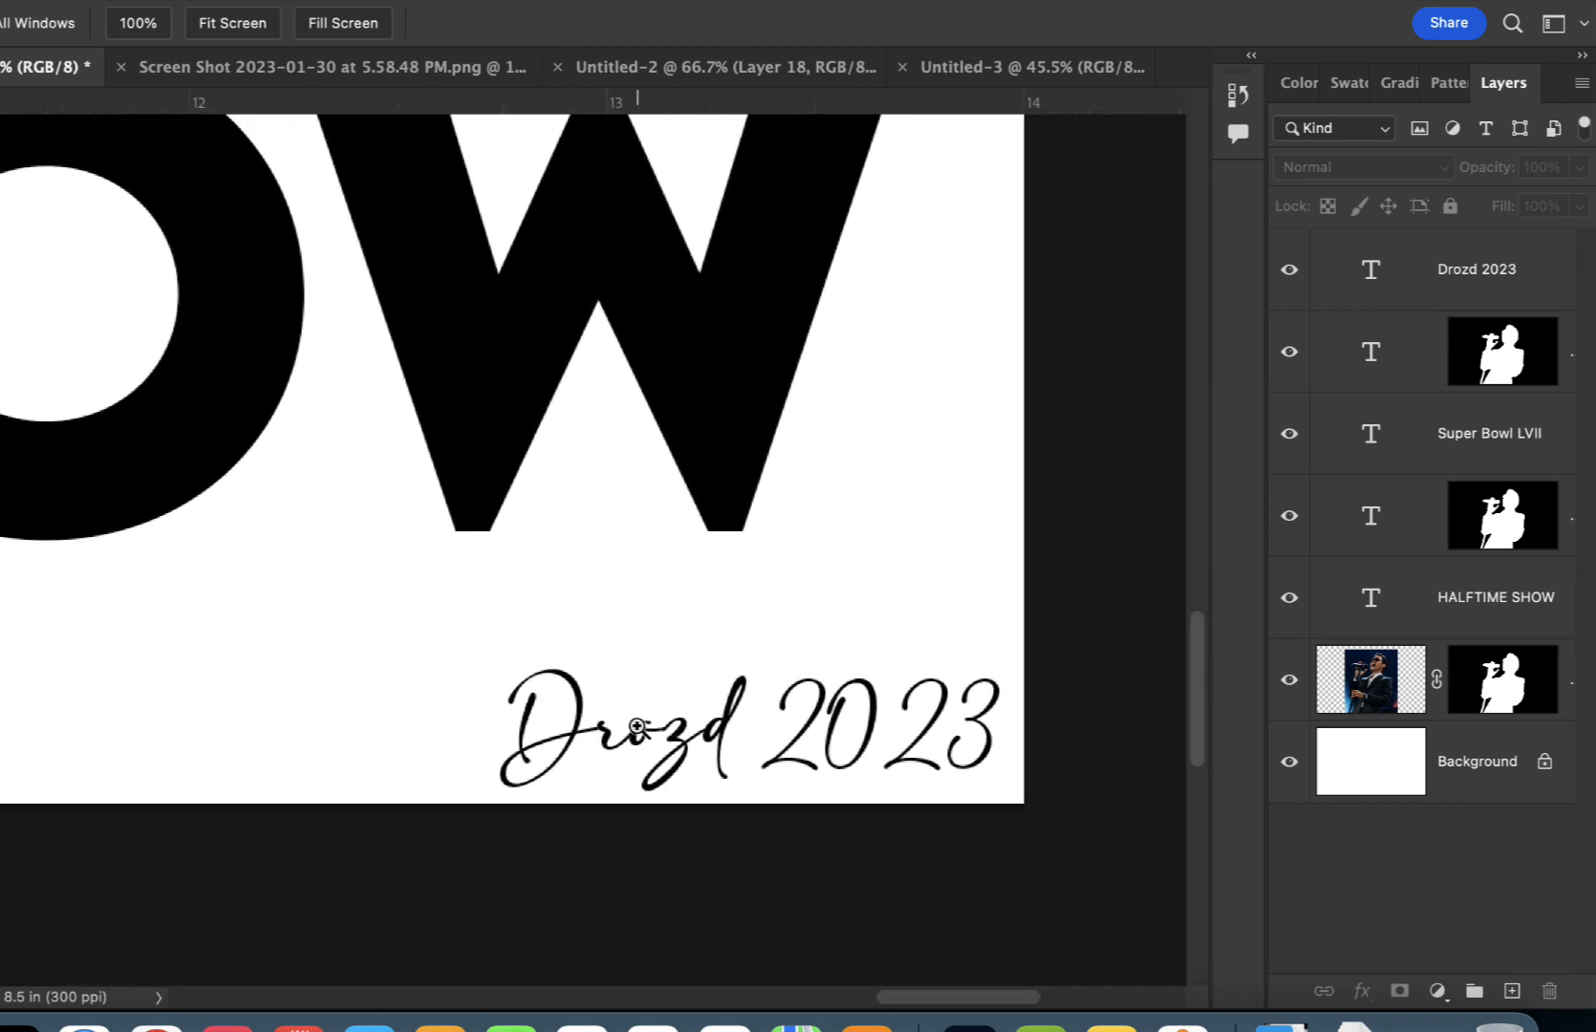
key(super+0)
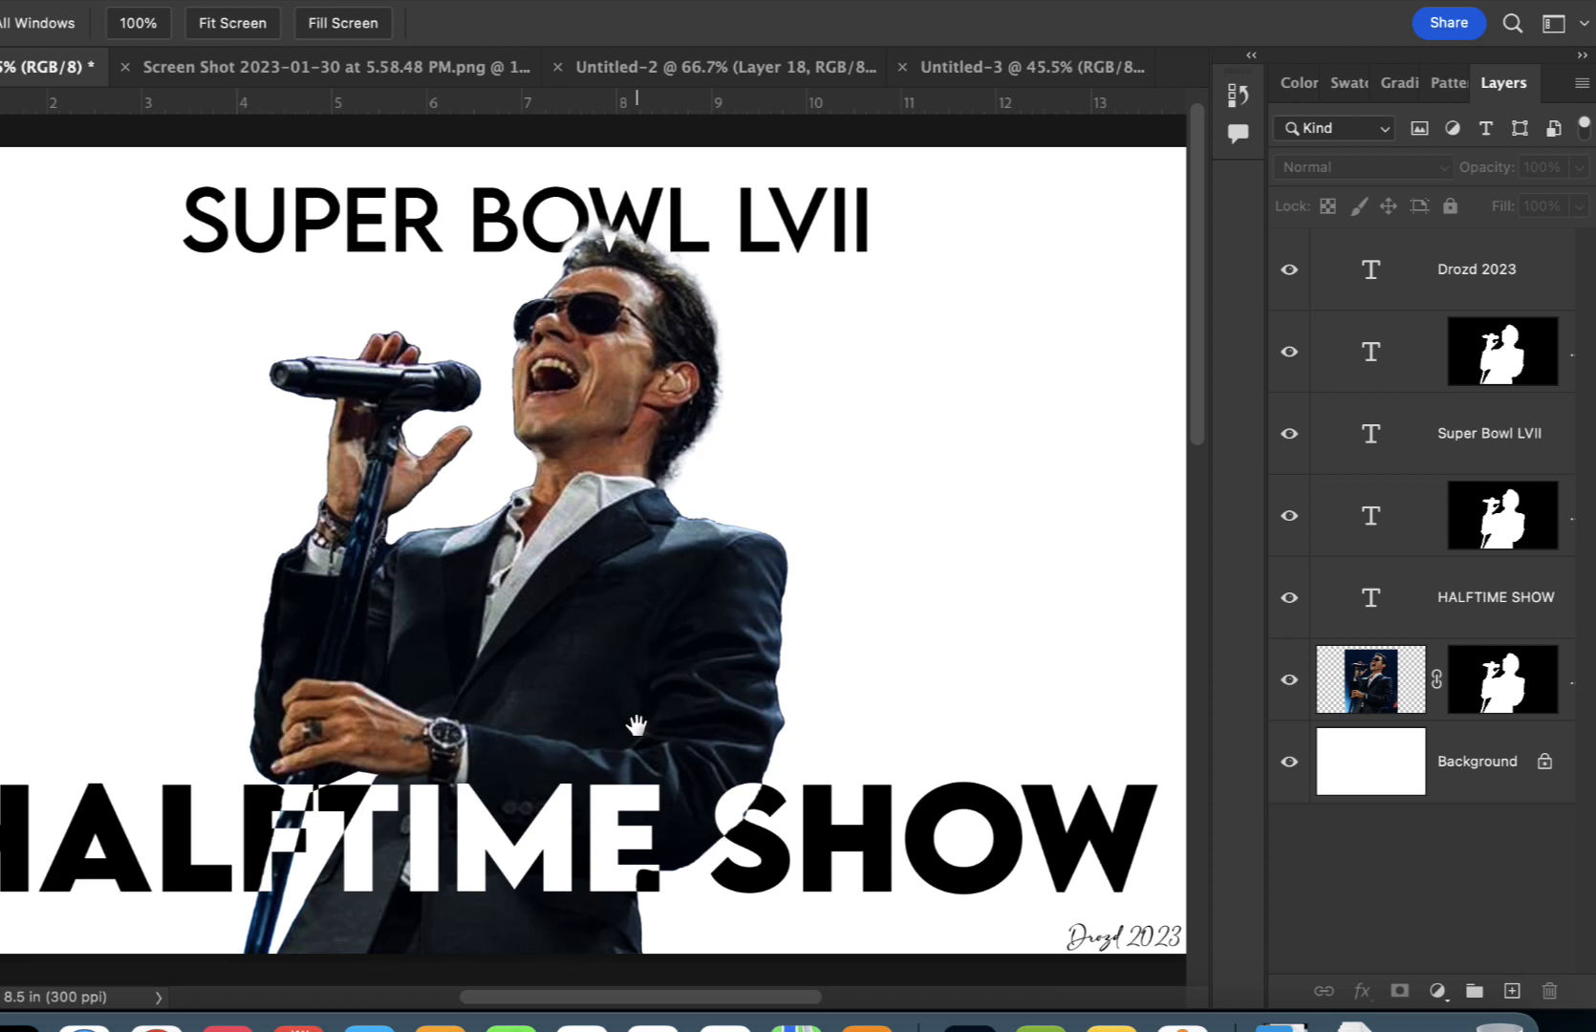